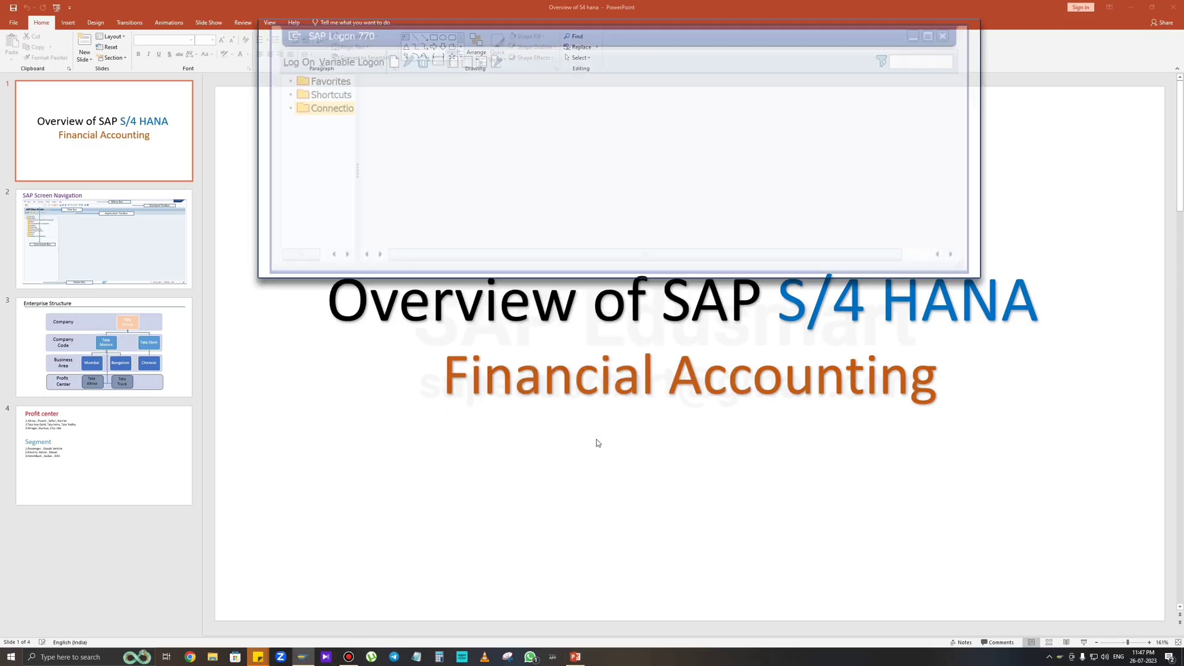
Step: Maximize the SAP Logon window and select the S4 Hana Server - 2021 ET connection
left_click(938, 33)
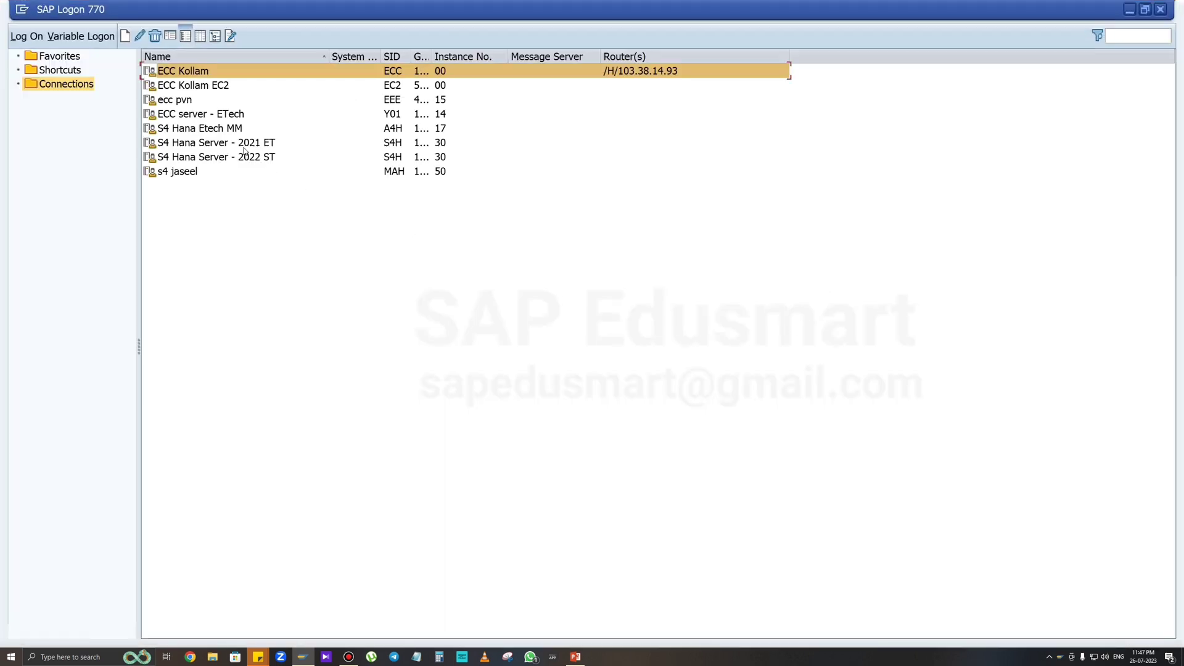
left_click(243, 147)
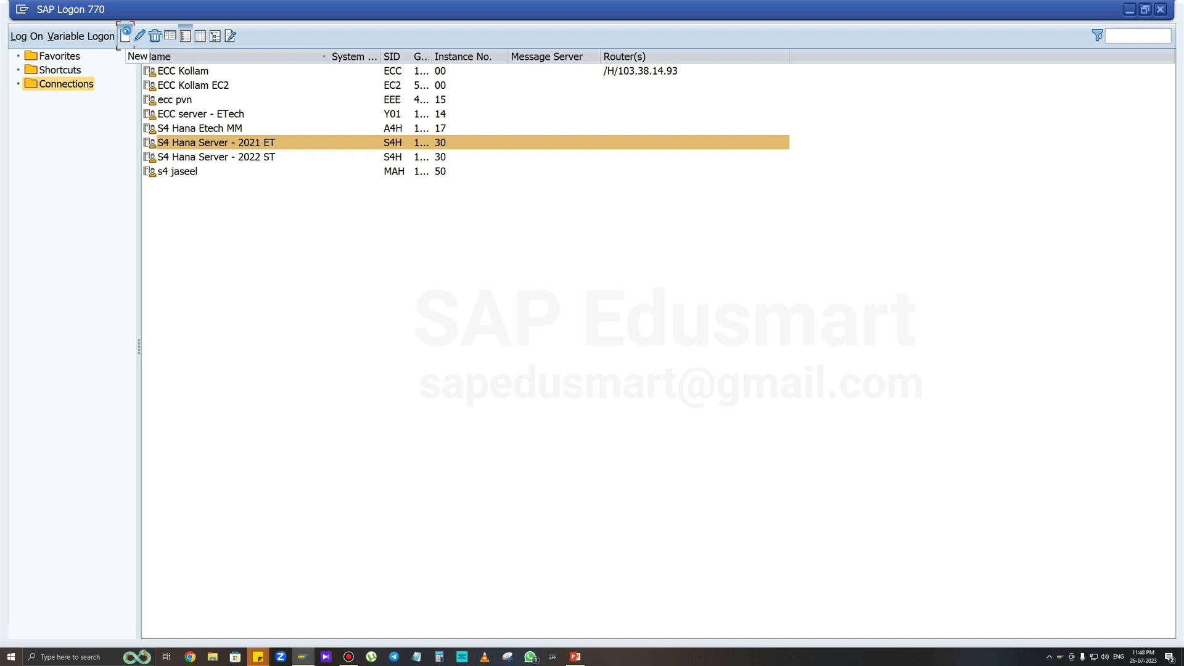
Step: View the connection parameters required for a new custom application server entry, then leave without creating it
left_click(126, 36)
double_click(506, 233)
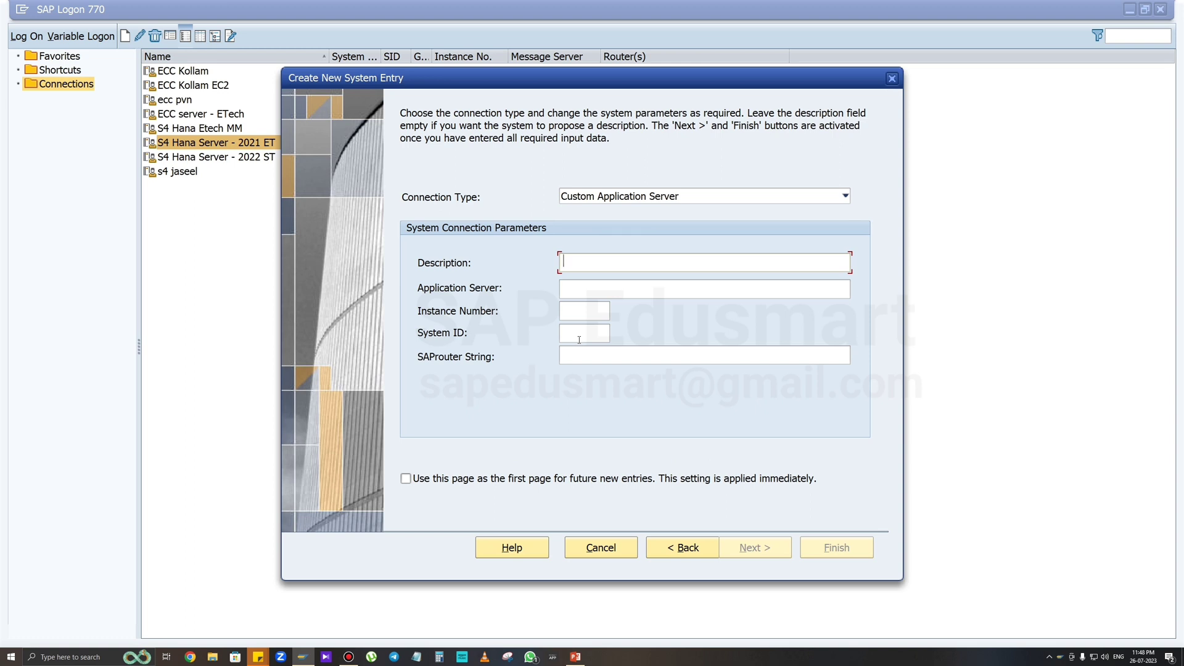
left_click(666, 554)
left_click(613, 553)
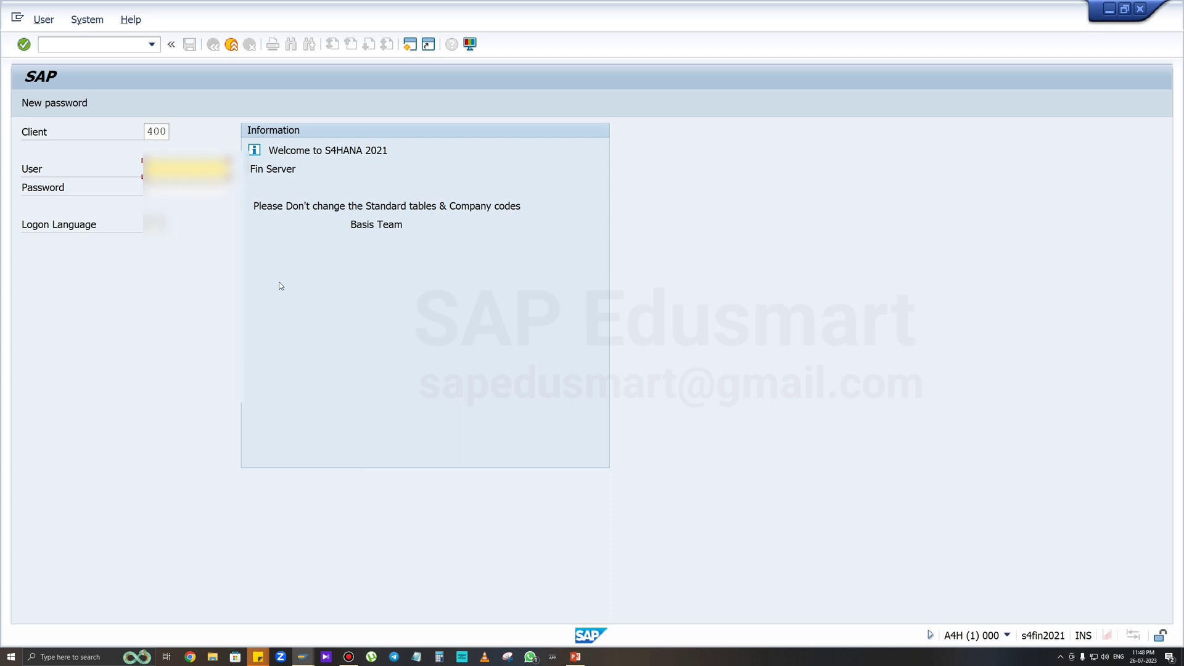
Step: Log on to client 400 of the S4HANA 2021 server by entering the user name and account password
type("sapuser")
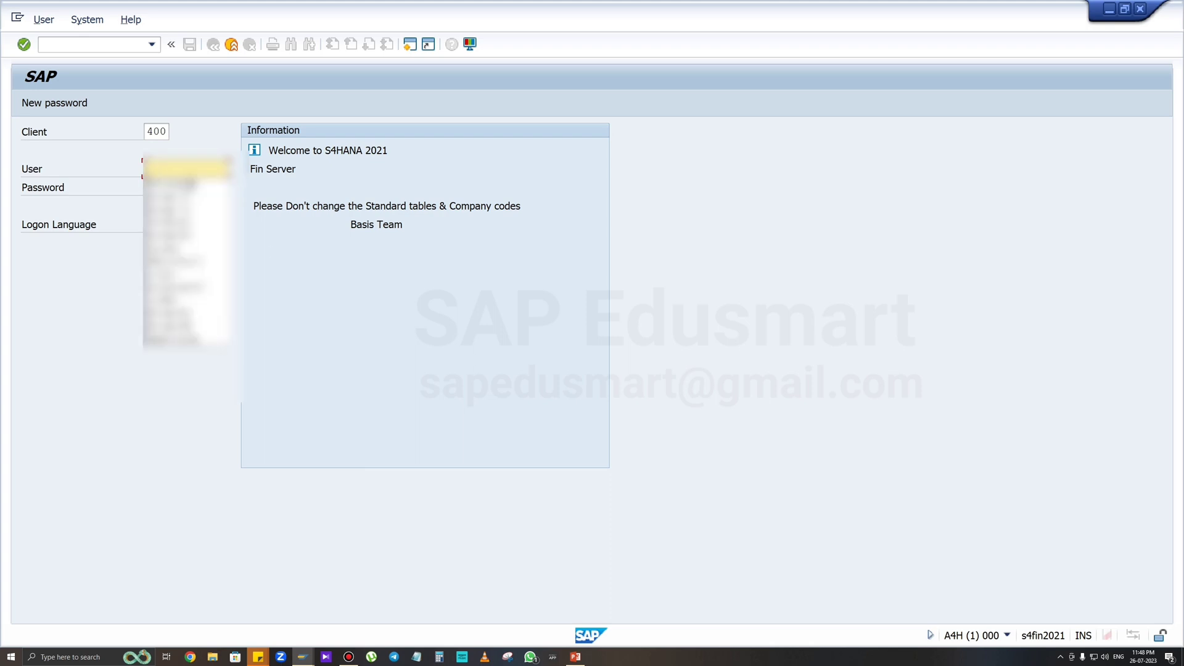
key("Tab")
type("***")
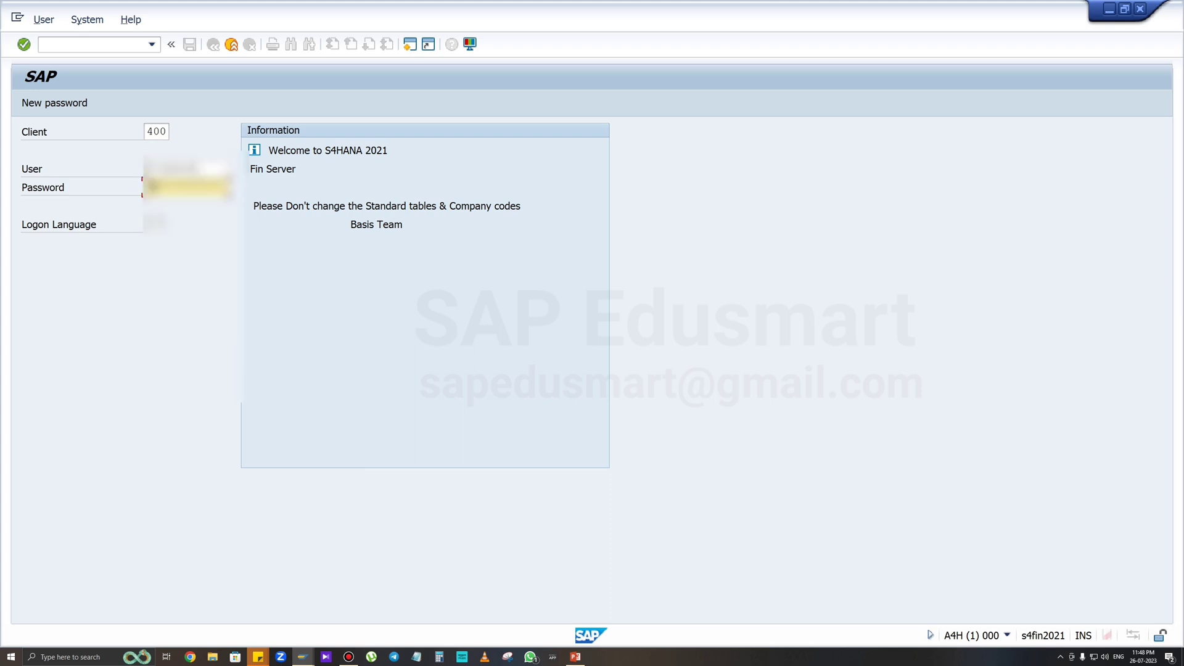
key("Return")
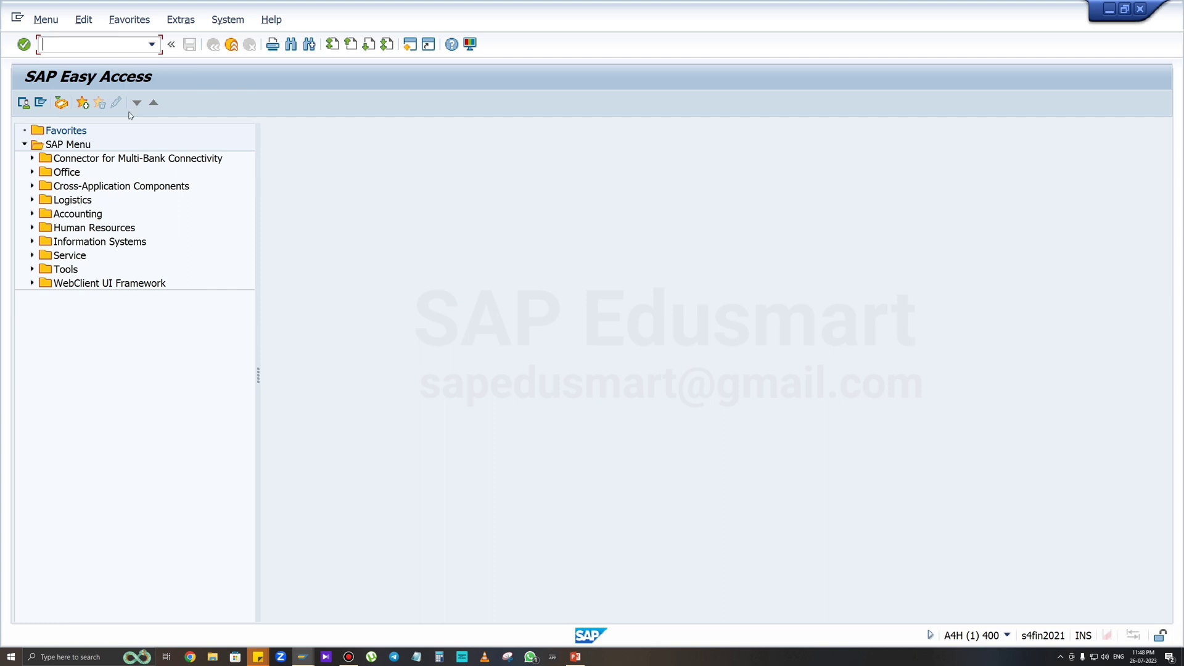
left_click(82, 21)
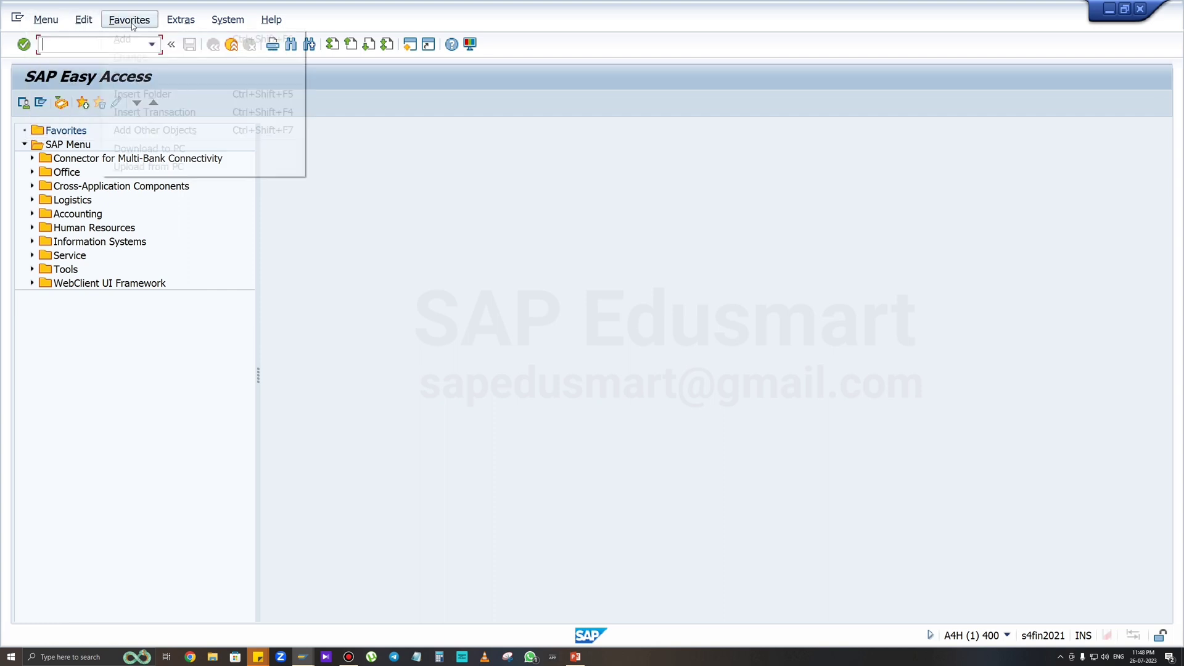
mouse_move(227, 19)
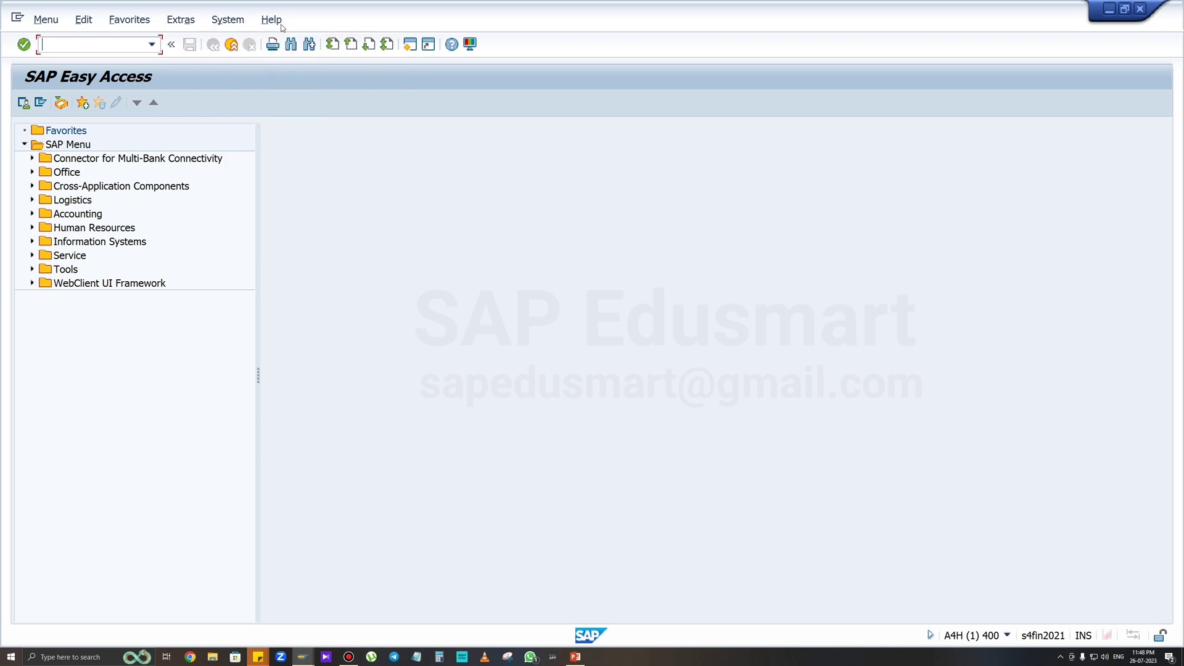
left_click(506, 149)
Step: Run transaction fb50 from SAP Easy Access to open G/L account document entry
left_click(152, 46)
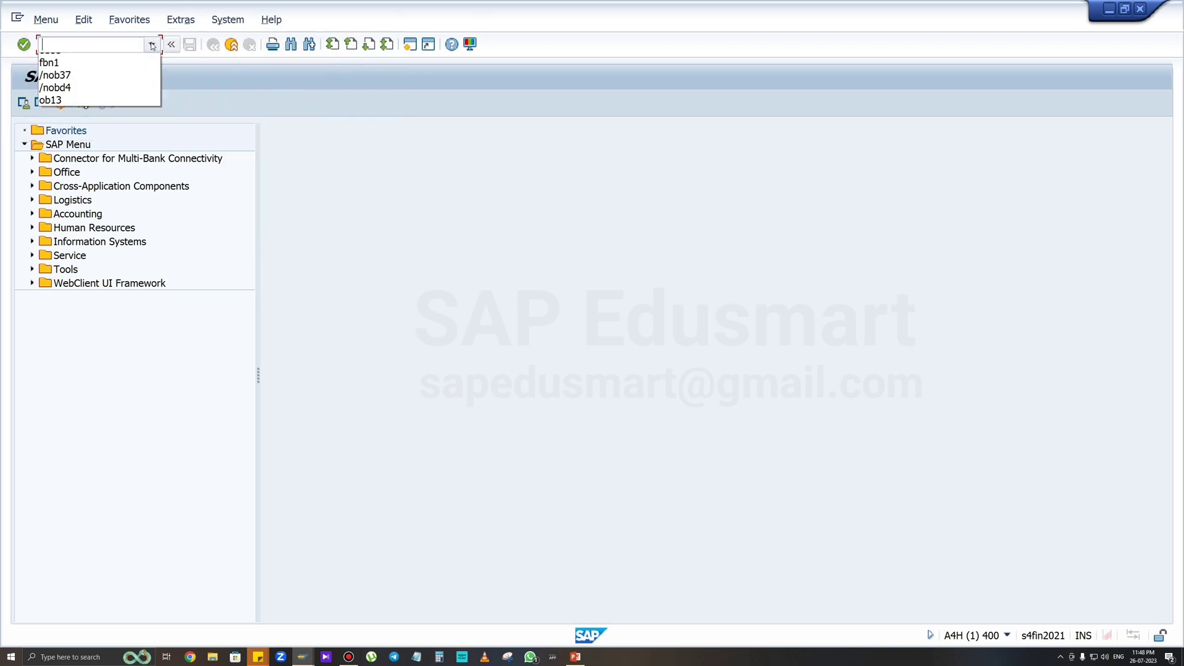
left_click(97, 43)
type("fb50")
key("Return")
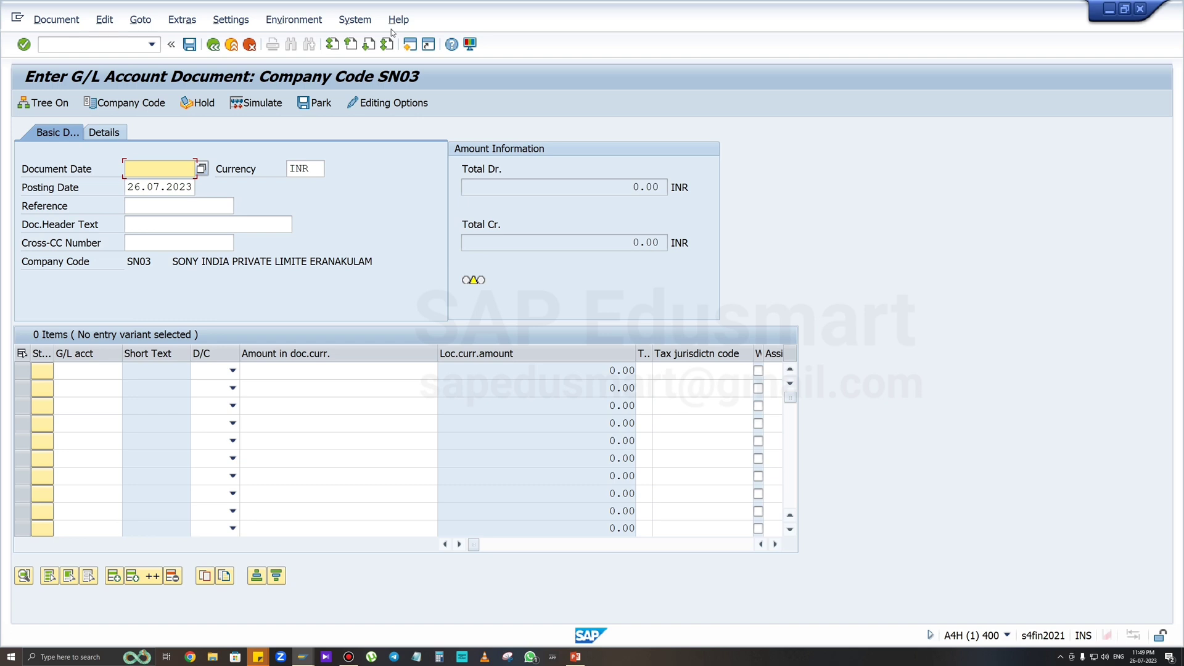
Step: Leave the G/L account document entry and return to SAP Easy Access with the /n command
left_click(78, 43)
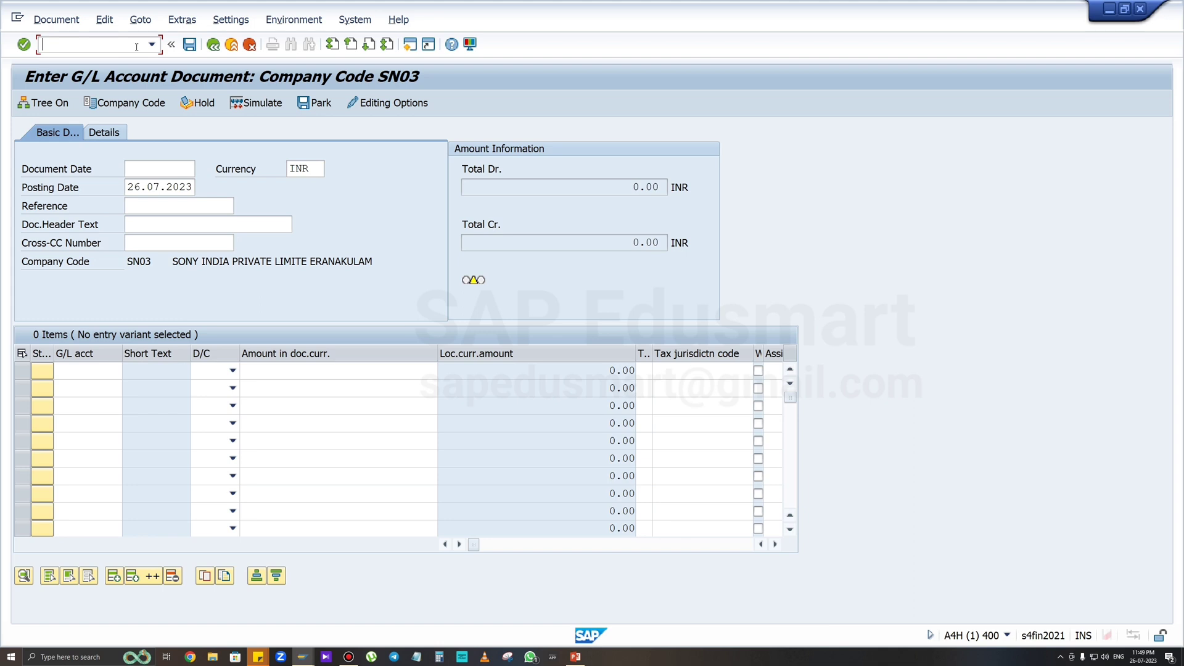
type("/n")
key("Return")
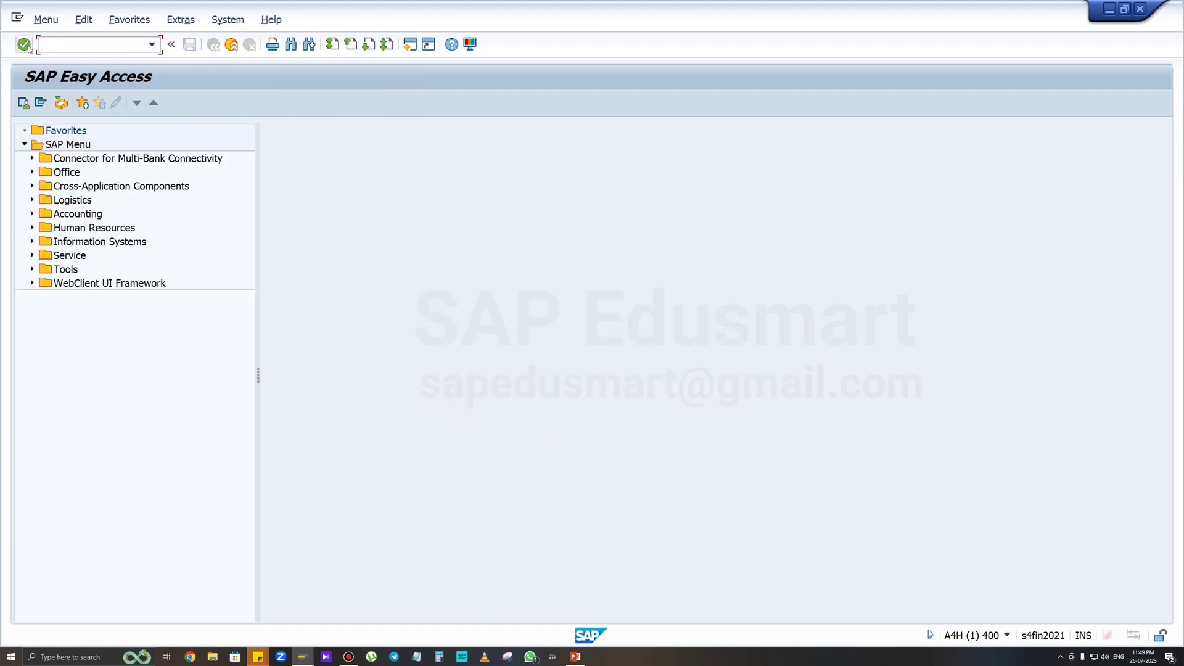
Step: View the history of entered transaction codes, then hide the command field and show it again
left_click(151, 44)
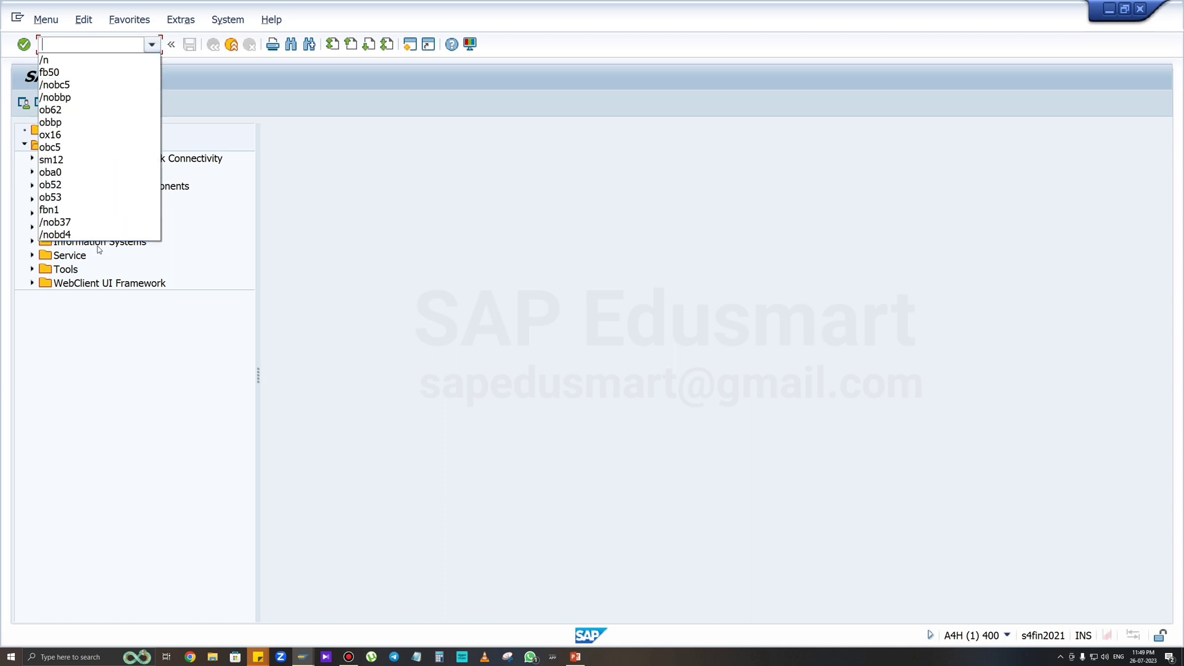
left_click(150, 47)
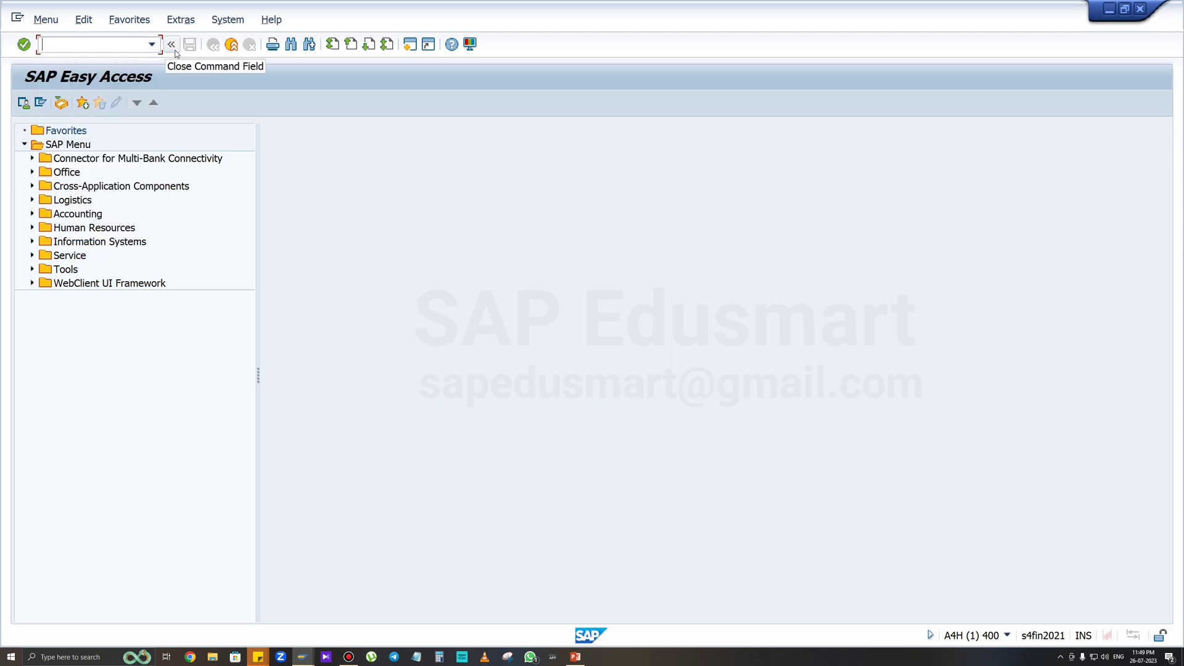
left_click(172, 45)
left_click(41, 45)
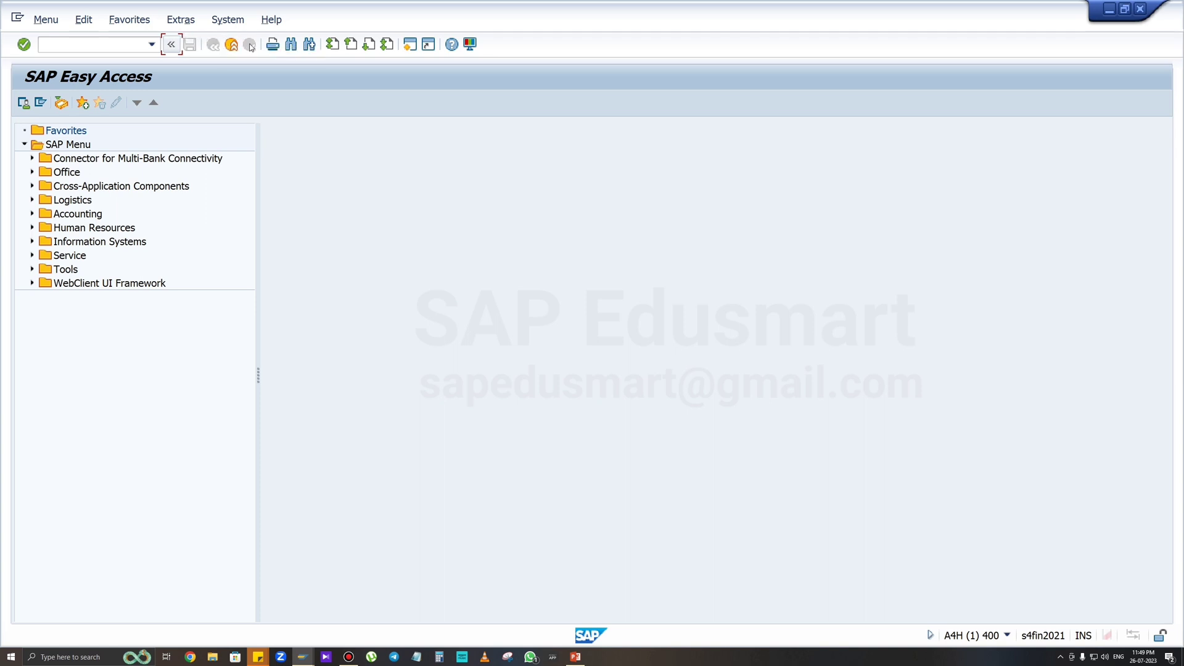
Step: Reopen transaction fb50 by picking it from the command history
left_click(151, 44)
left_click(93, 72)
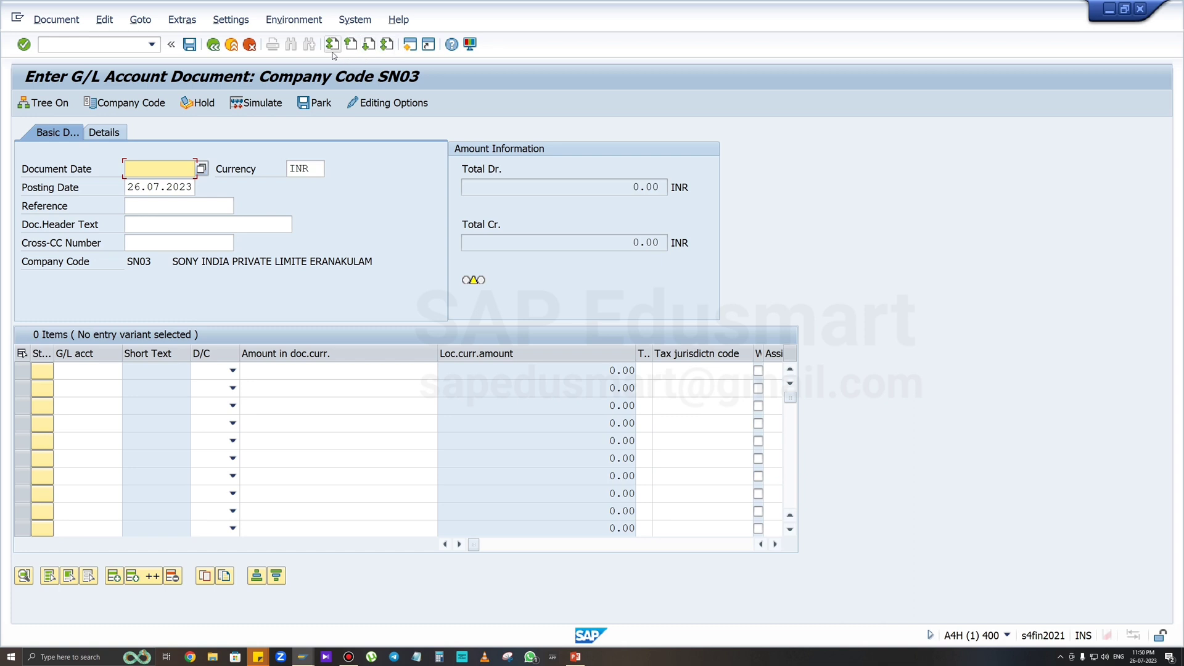
Step: Open two additional SAP sessions and move their windows so that all the sessions are visible in a cascade
left_click(408, 44)
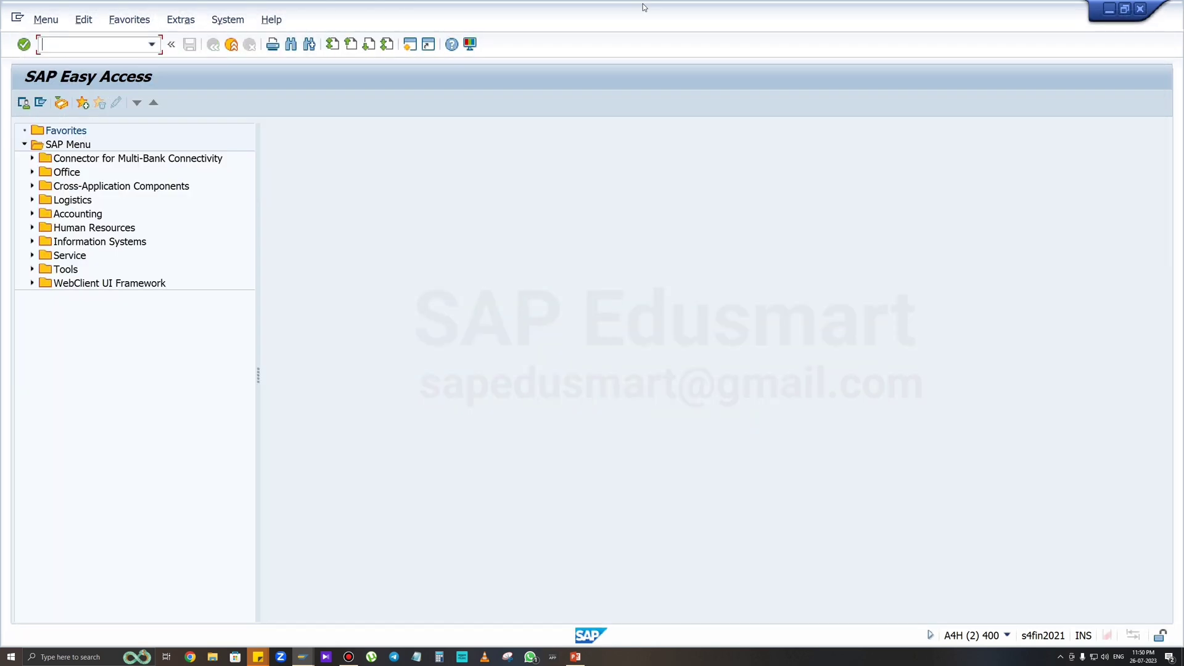
left_click_drag(644, 7, 582, 150)
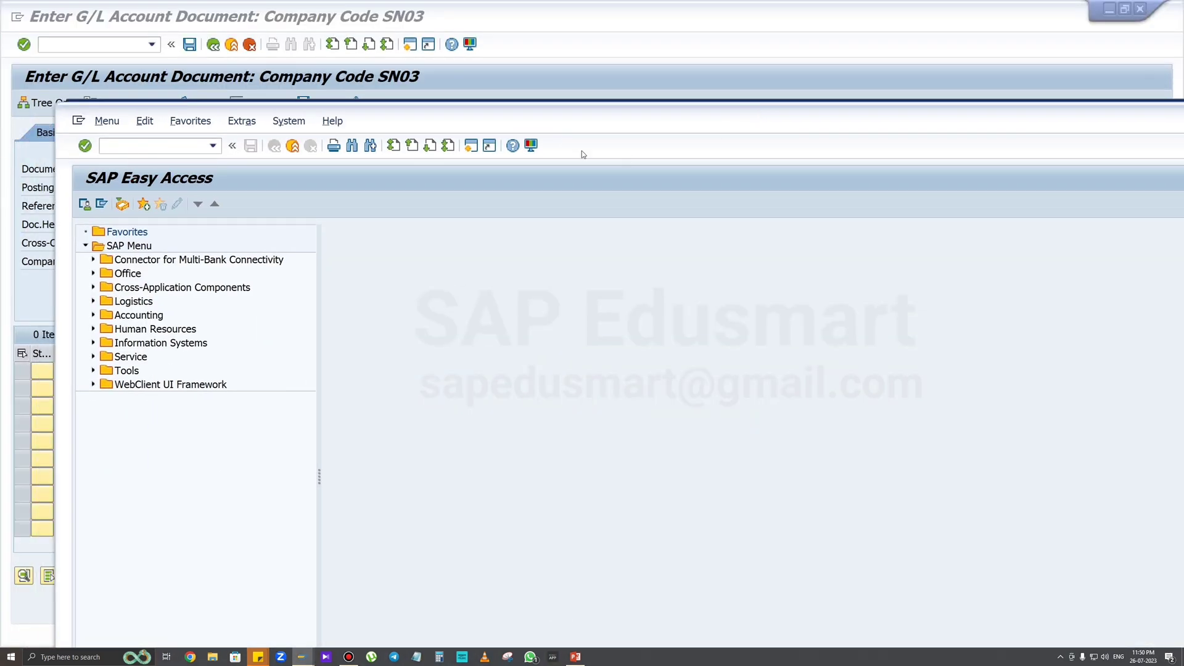
left_click(472, 147)
left_click_drag(529, 11, 803, 167)
Step: Run fb50 in the third session and enter 3423 as the document date
left_click(380, 207)
type("fb50")
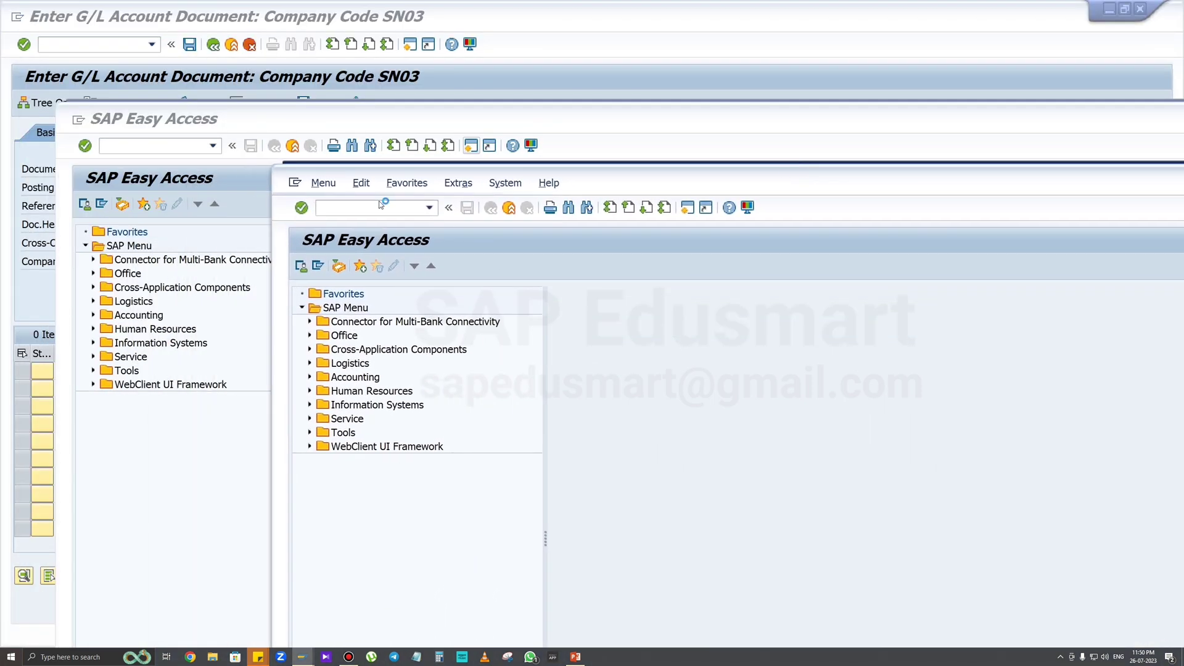
key("Return")
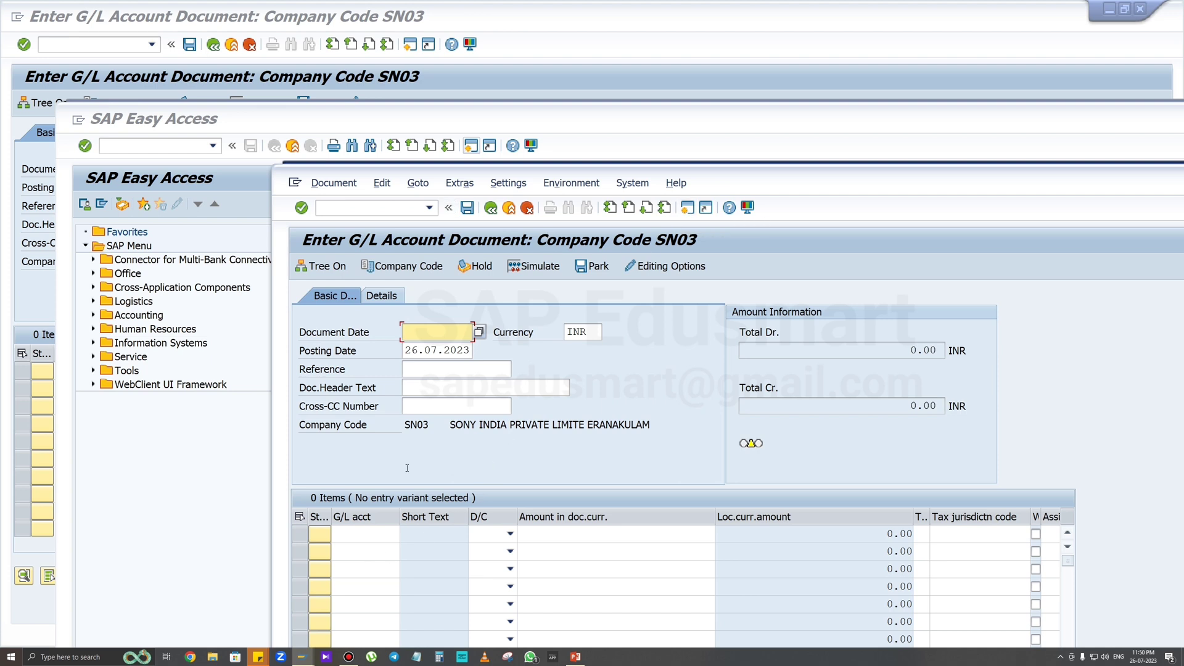
type("3423")
Step: Open a fourth SAP session, move its window aside and close it again
left_click(686, 210)
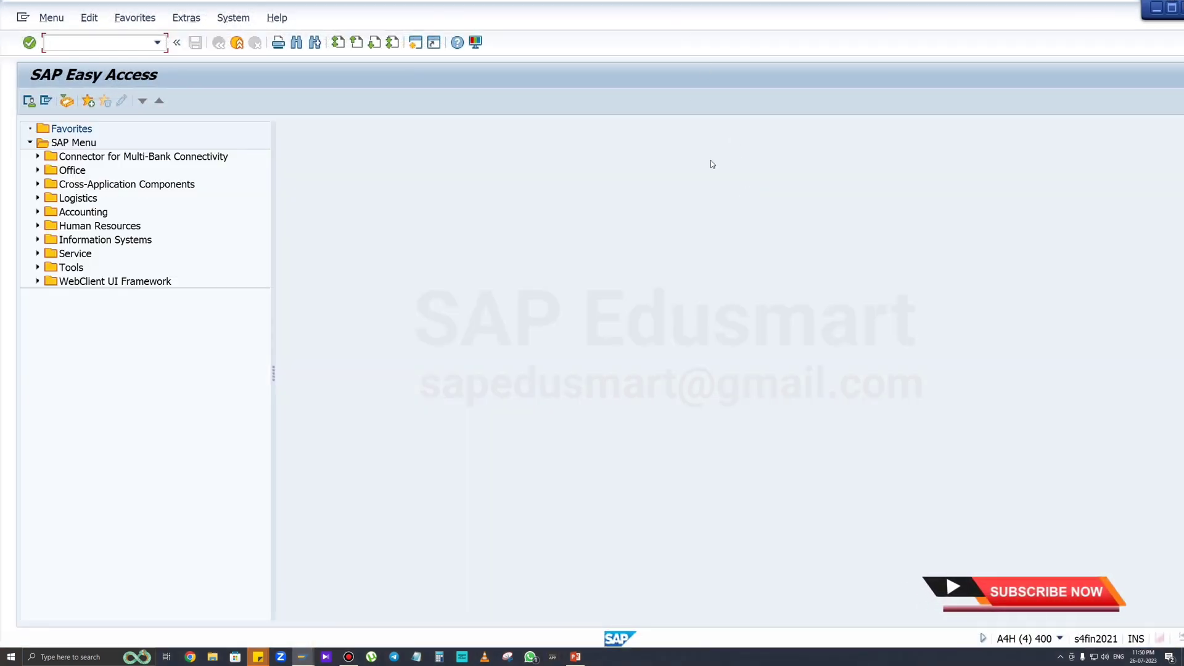
left_click_drag(716, 18, 585, 254)
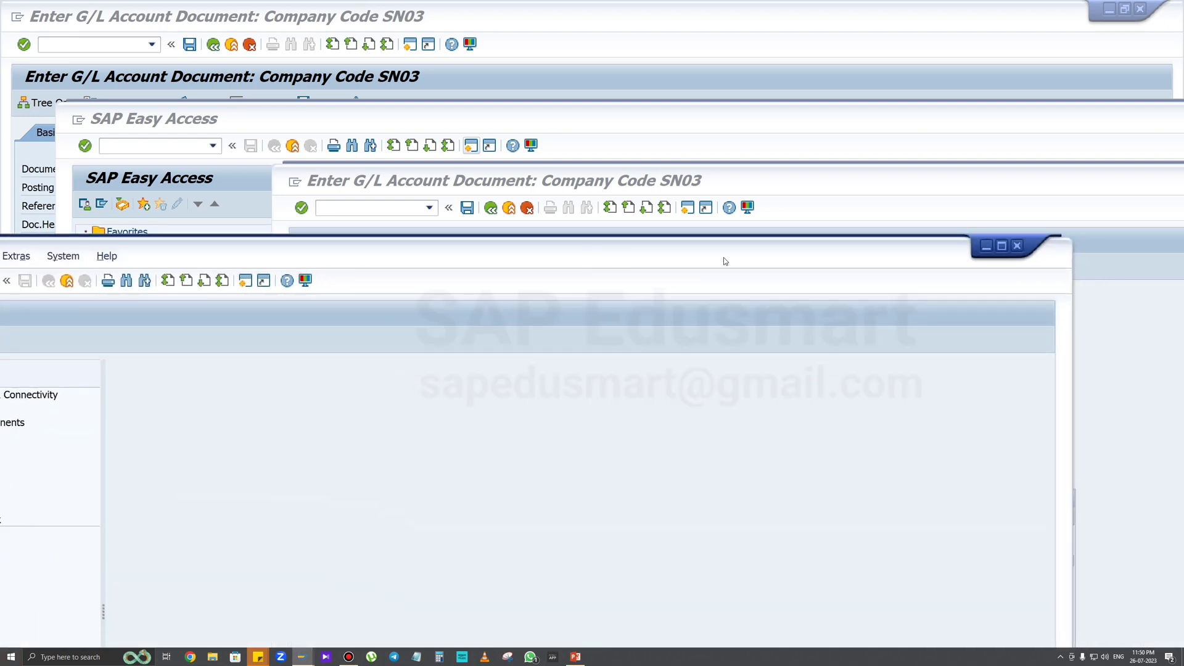
left_click(1020, 246)
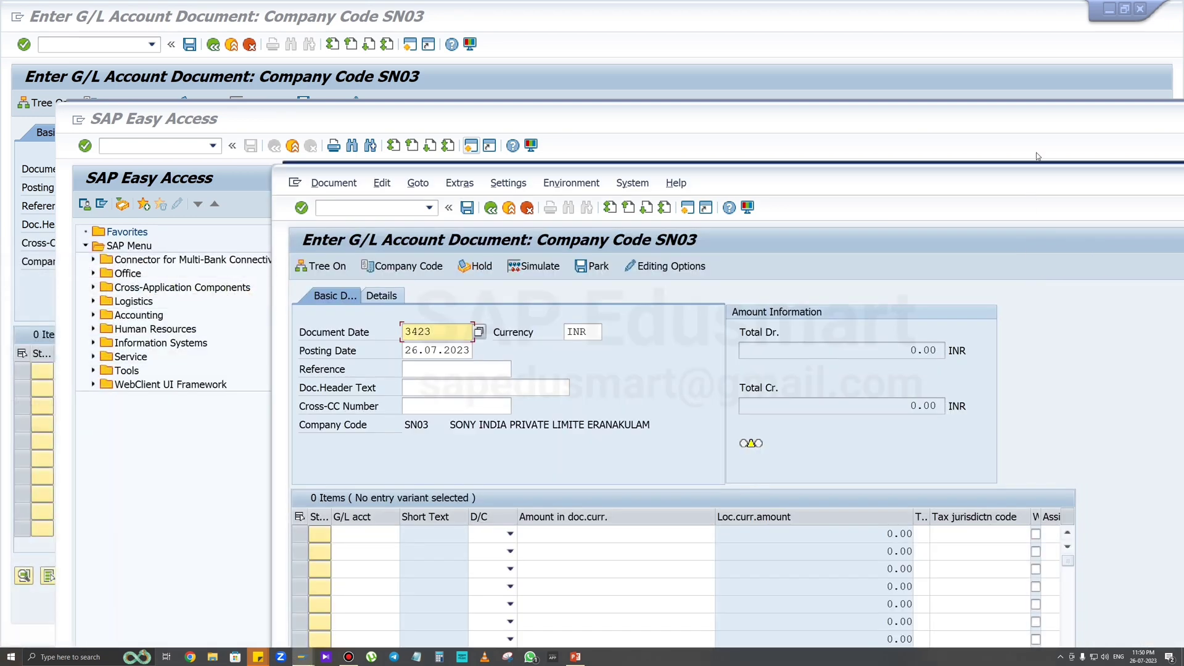
Step: Close the third and second sessions so that only the original G/L account document session stays open
left_click_drag(1045, 175, 591, 261)
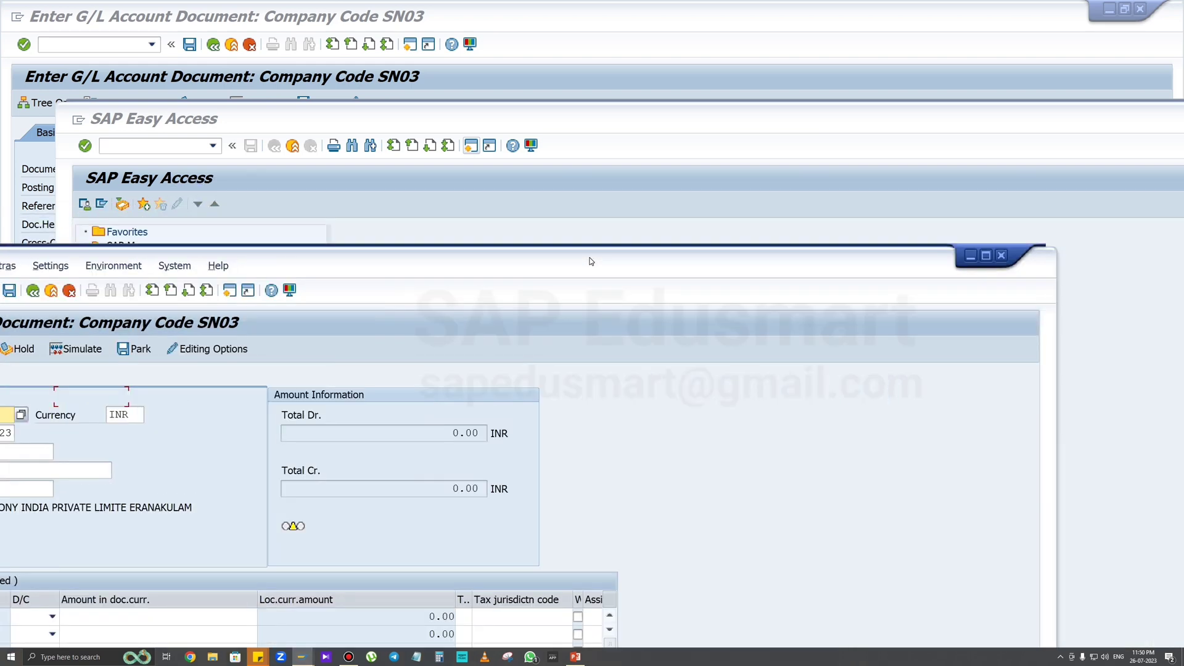
left_click(1000, 255)
left_click_drag(931, 138, 764, 187)
left_click(1039, 176)
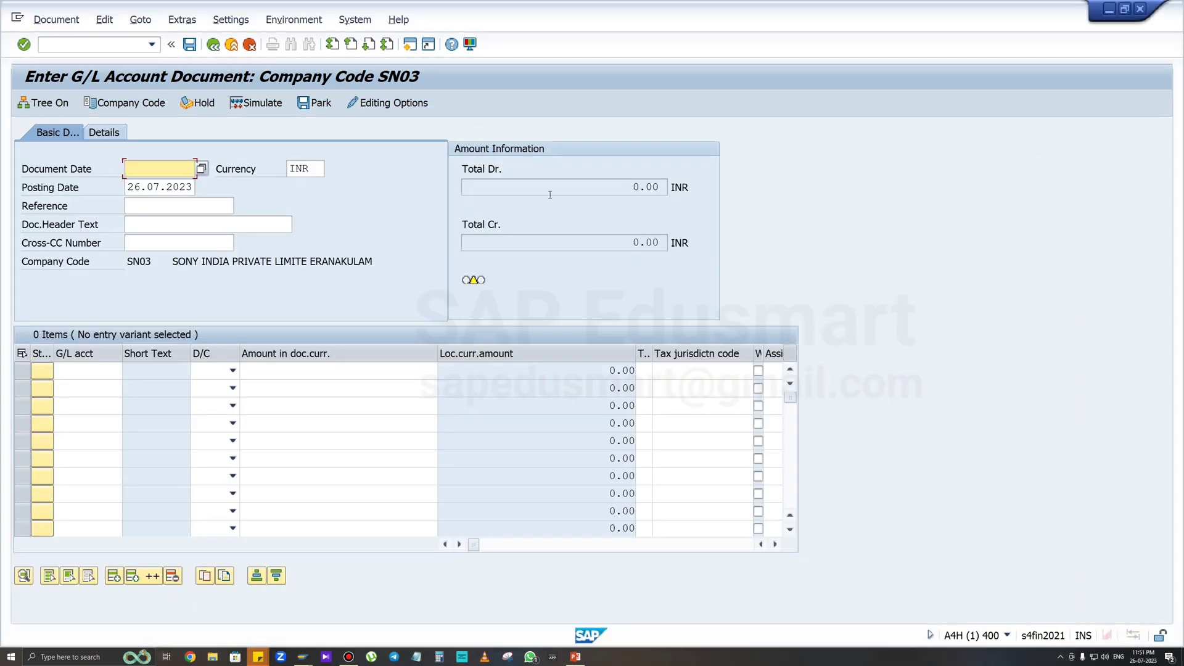
Step: Create an SAP shortcut to transaction FB50 with Desktop as its location
left_click(128, 41)
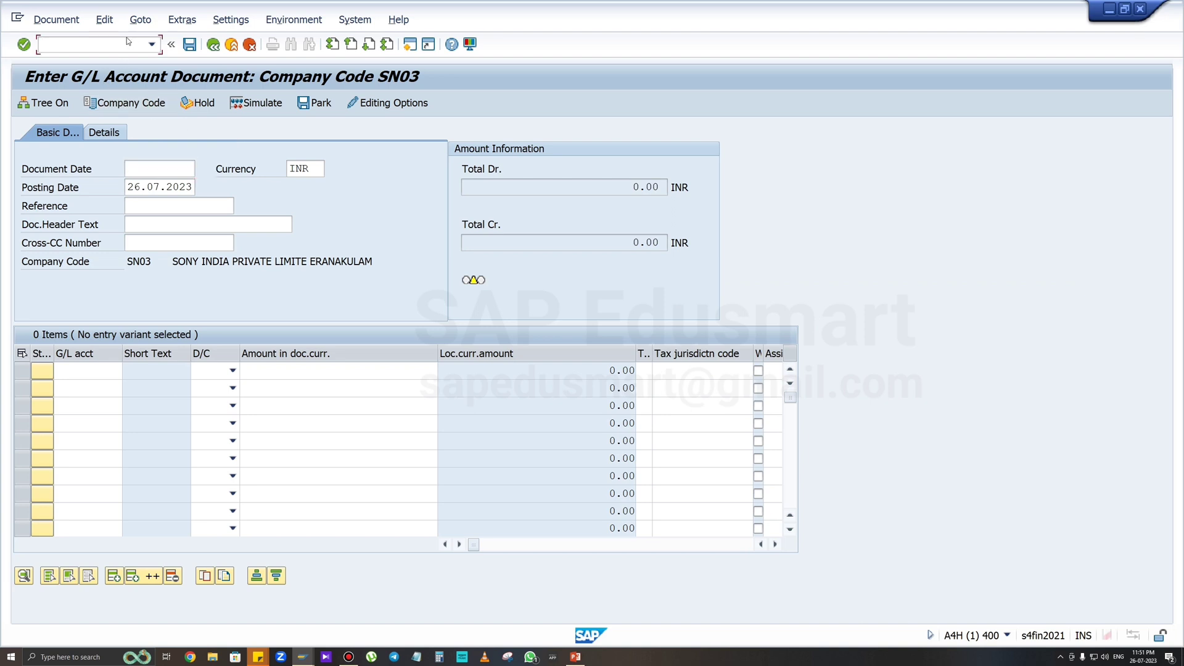
type("/")
left_click(428, 44)
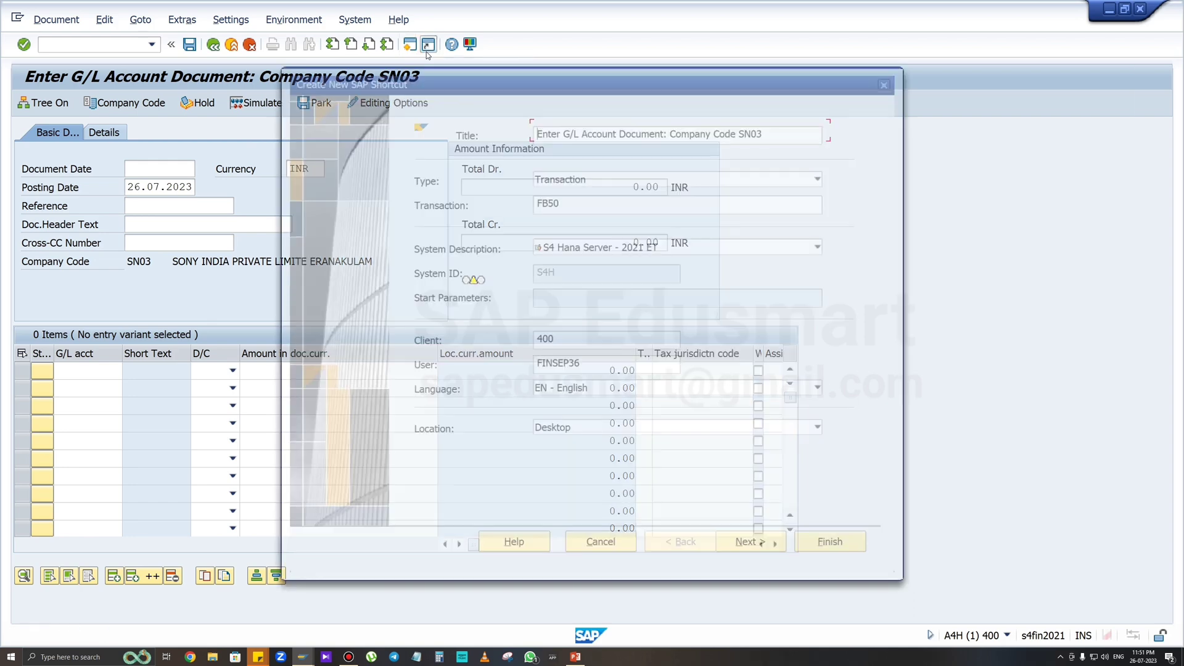
left_click(580, 438)
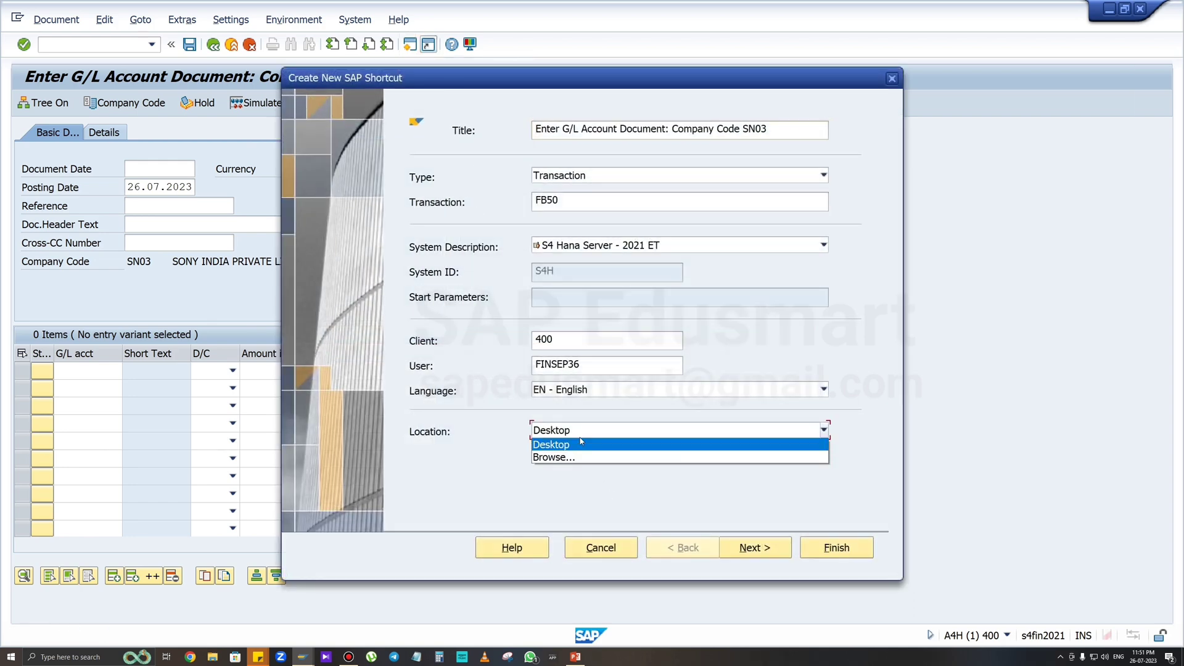
left_click(580, 439)
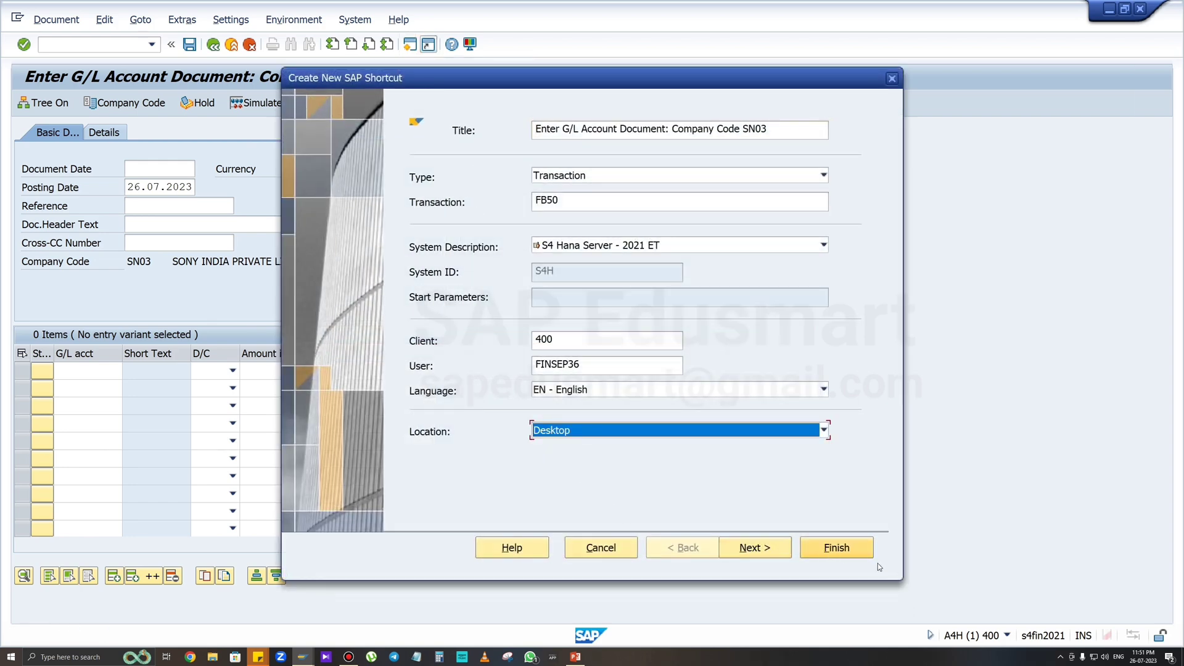
left_click(863, 550)
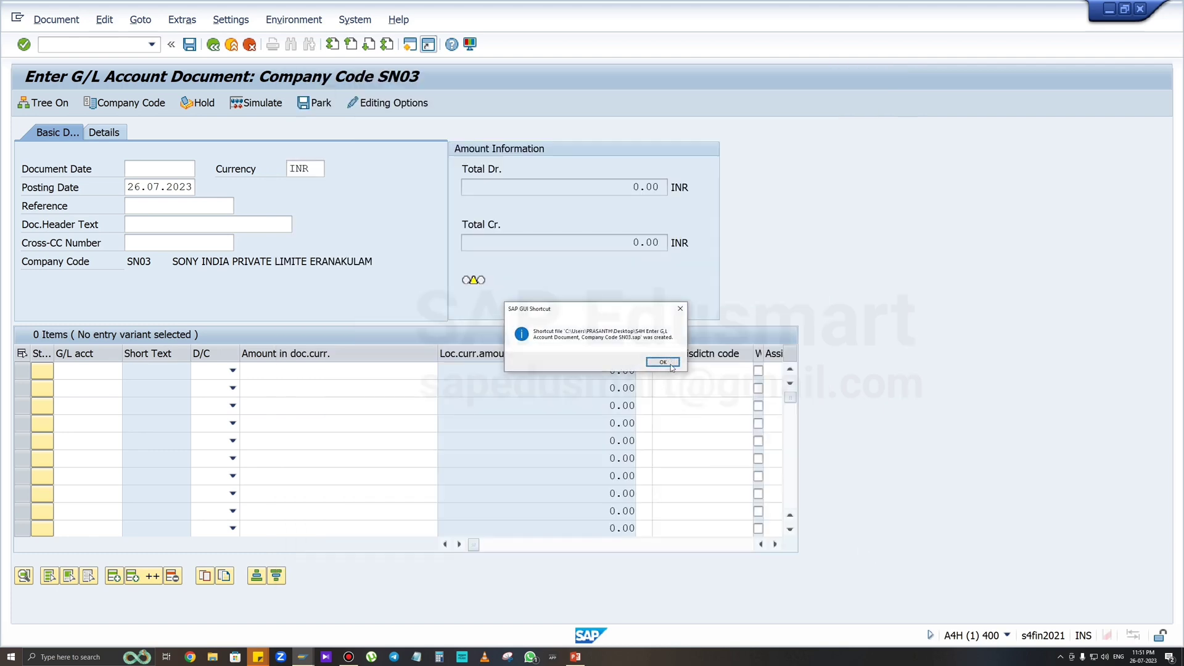
left_click(662, 362)
Step: Launch the FB50 shortcut from the desktop, allow the connection, log on and maximize the session window
left_click(1108, 7)
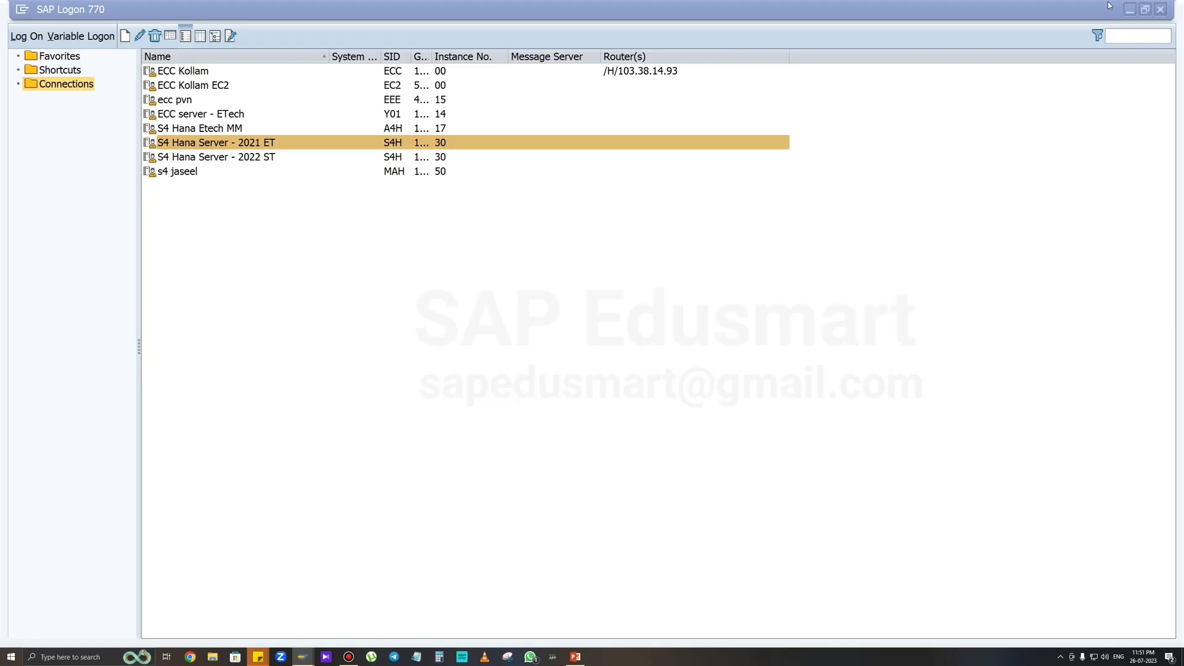
left_click(1131, 12)
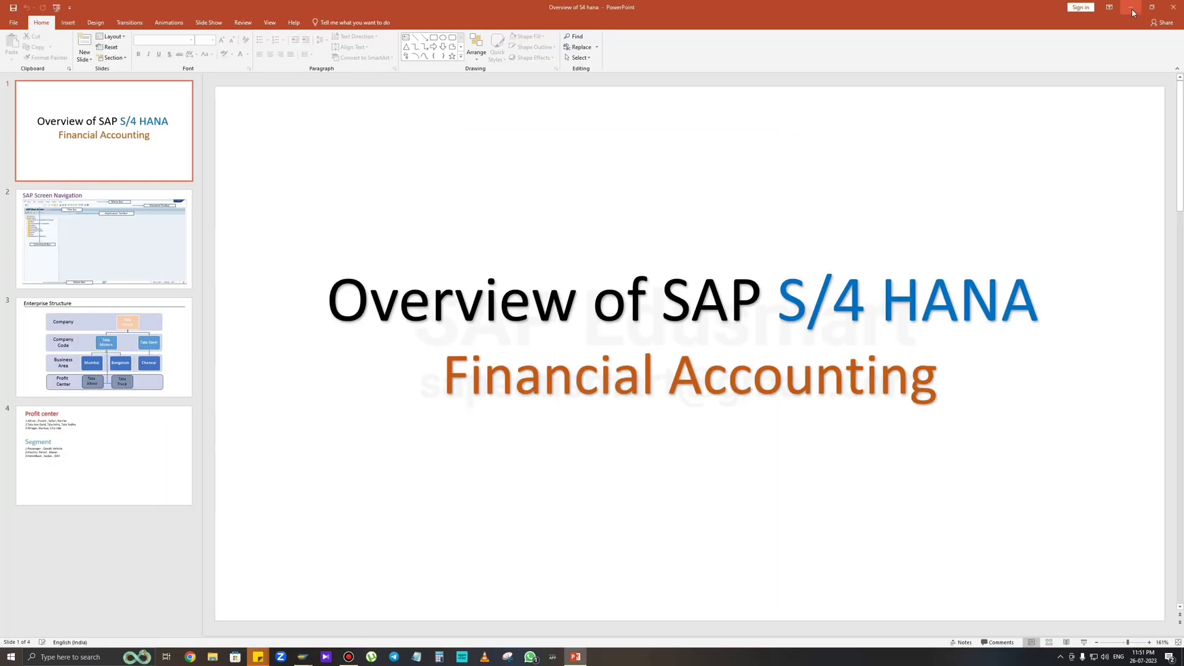
left_click(1131, 9)
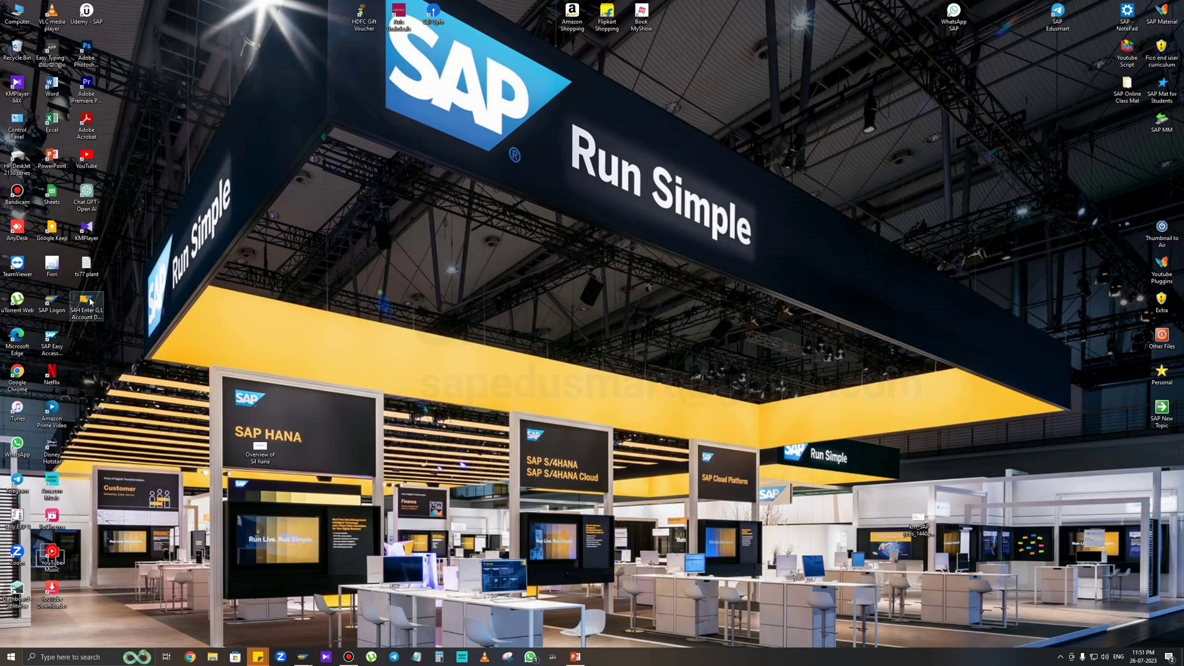
left_click(90, 304)
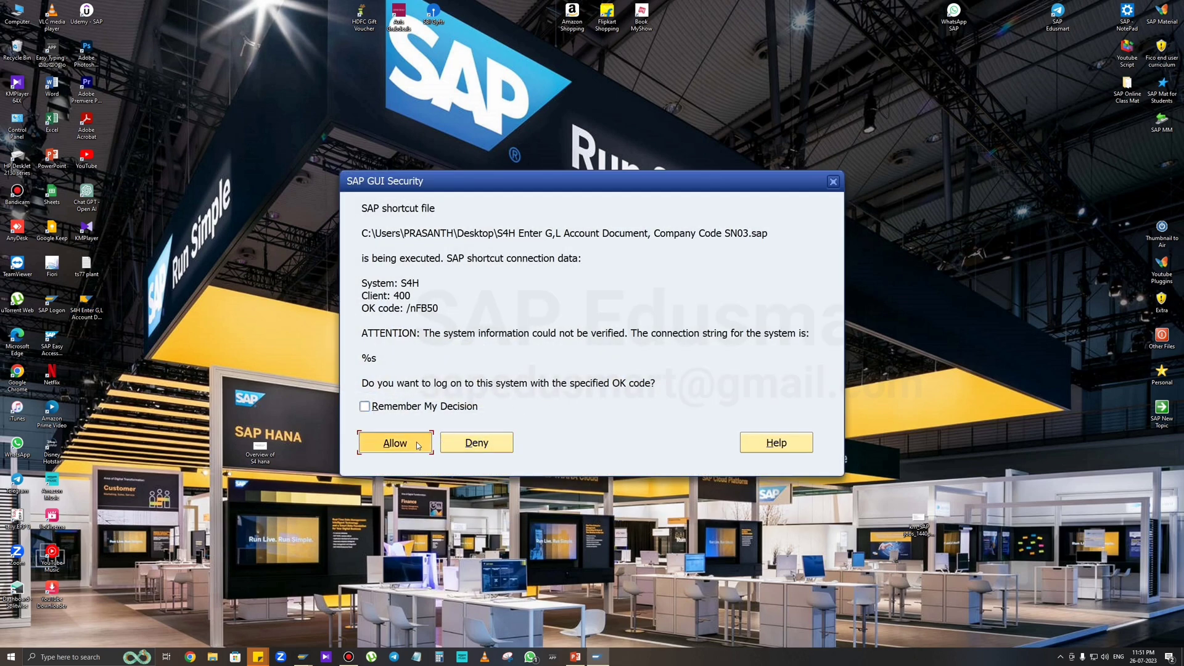
left_click(396, 443)
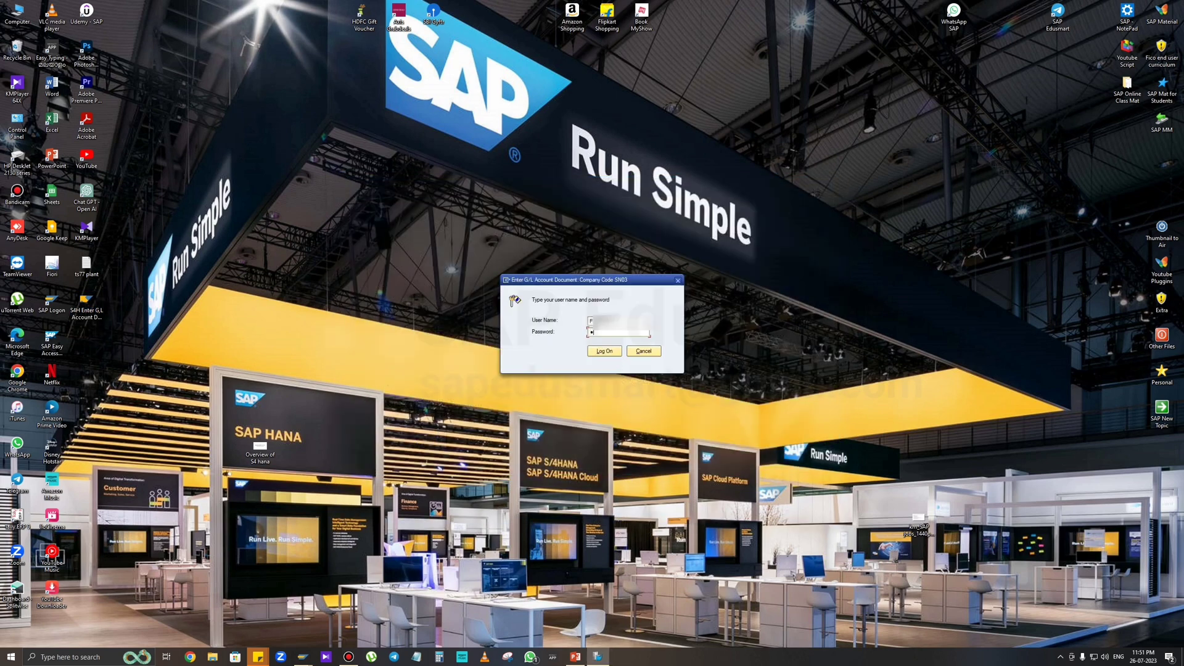
left_click(616, 354)
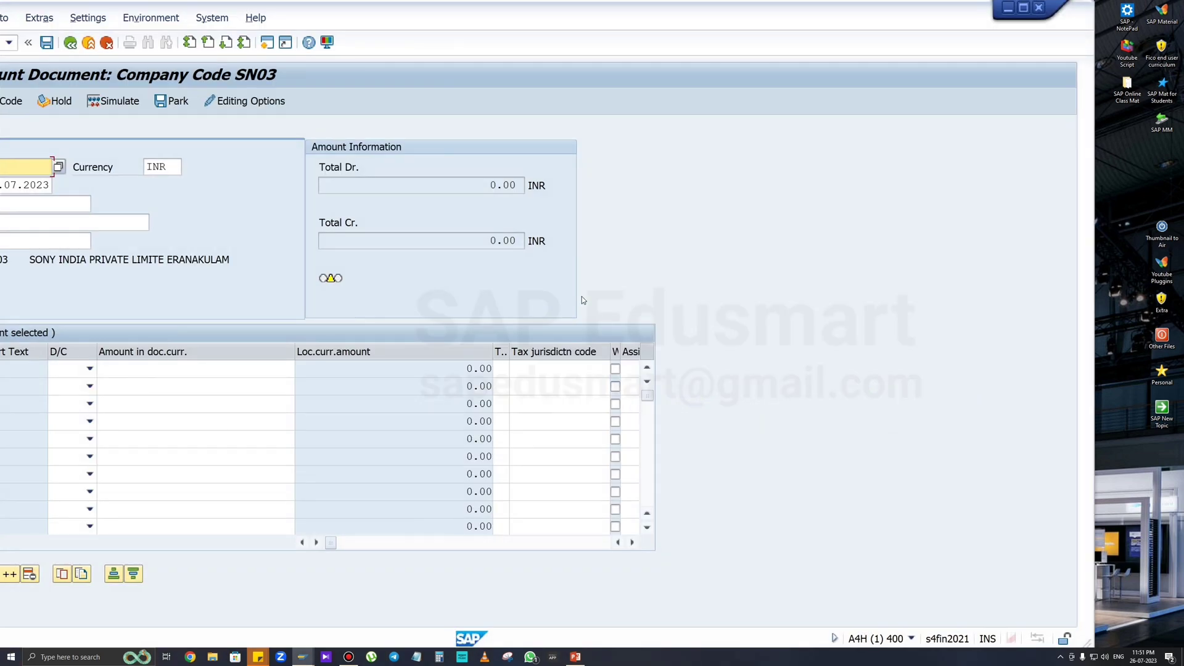
double_click(638, 9)
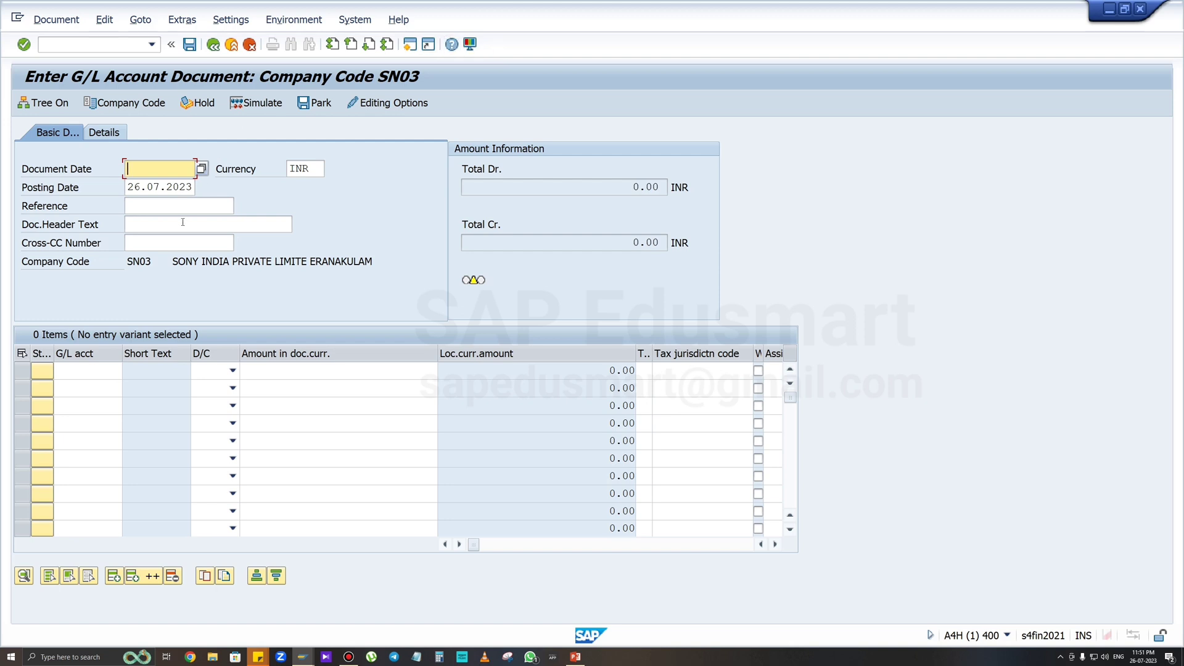
Step: Display the help text for the Reference field of the G/L account document and close it
left_click(164, 207)
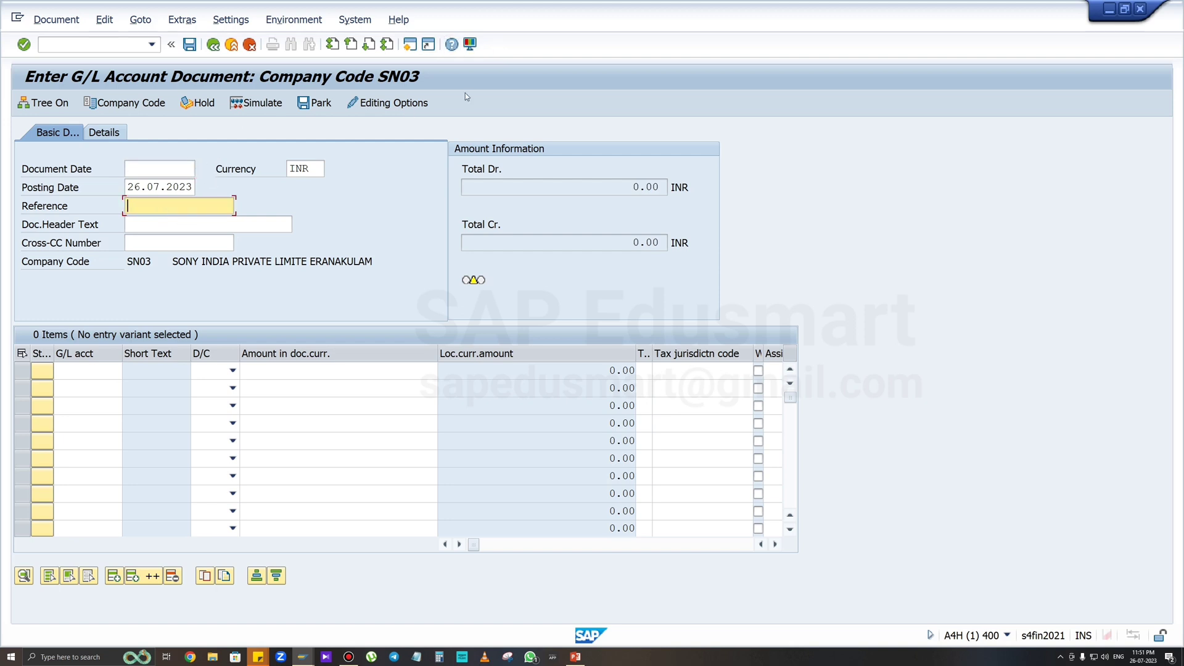
left_click(453, 45)
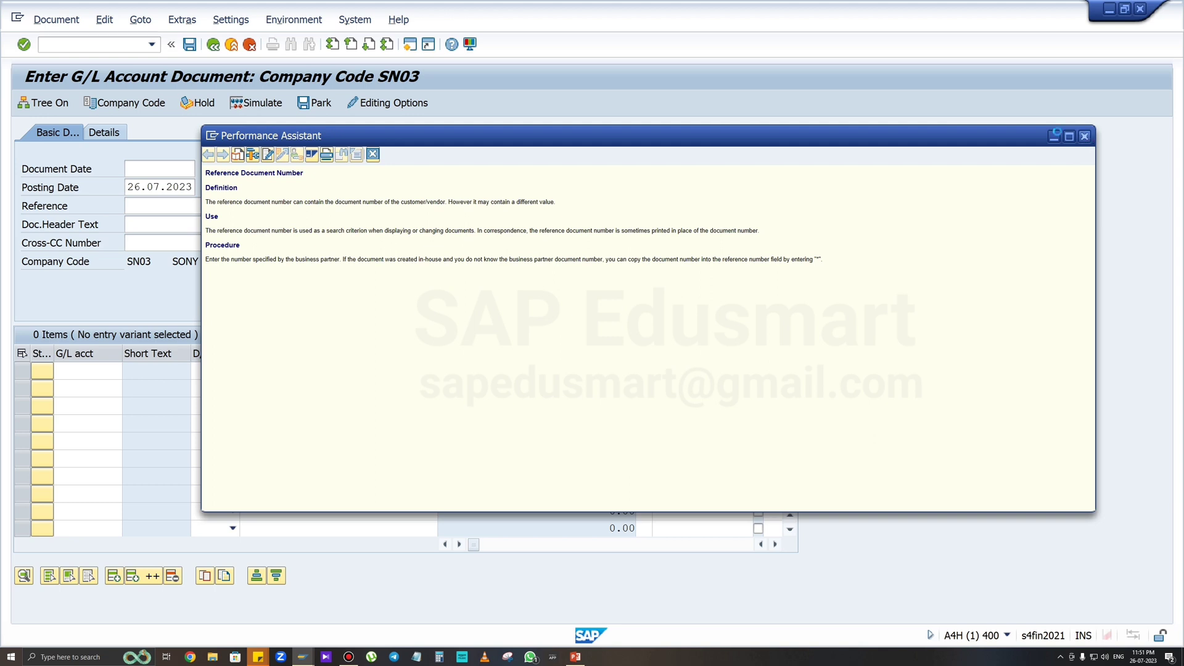
left_click(1084, 137)
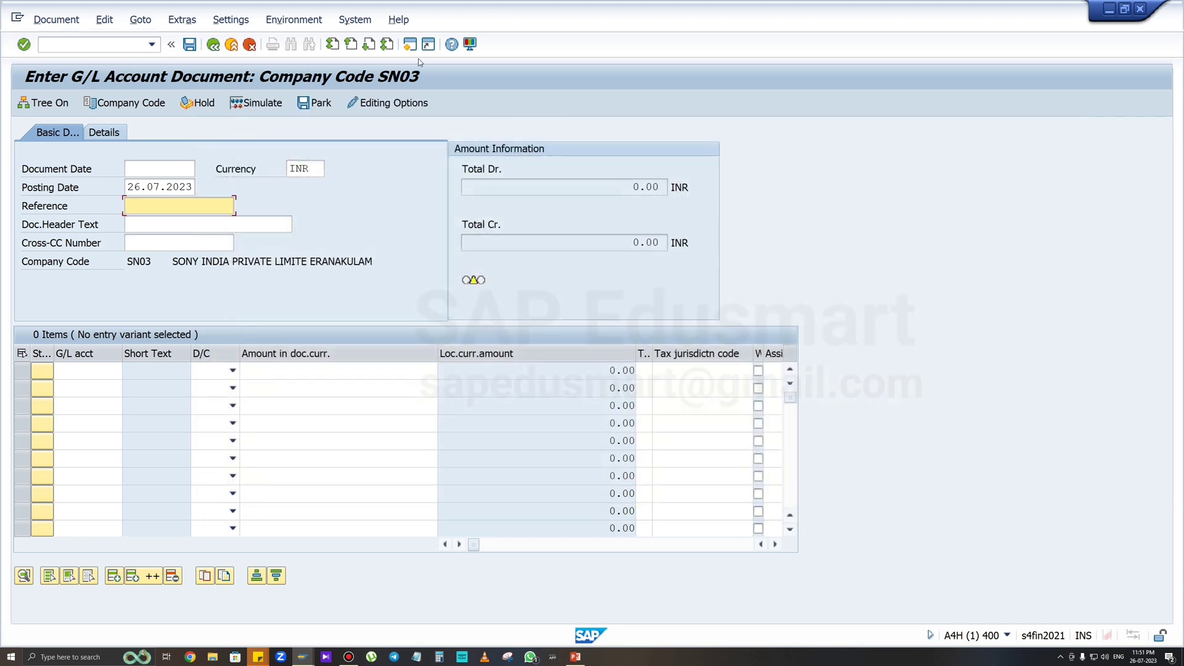
Step: View the SAP GUI options, close them without changes and review the remaining local layout commands
left_click(469, 44)
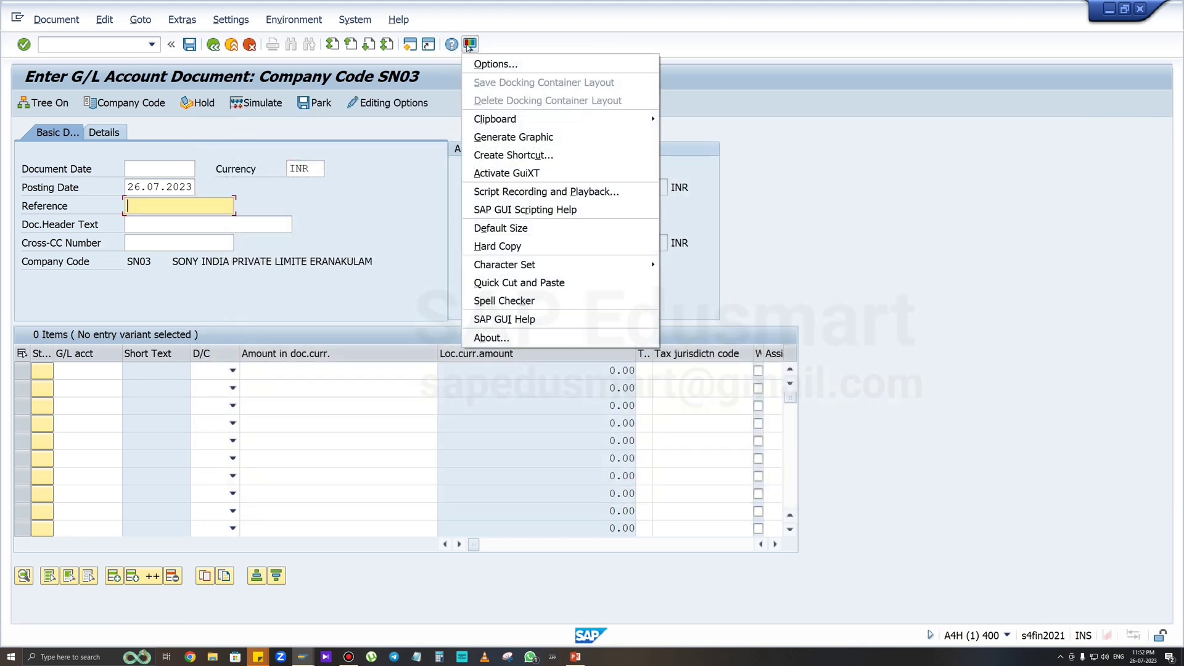
left_click(519, 62)
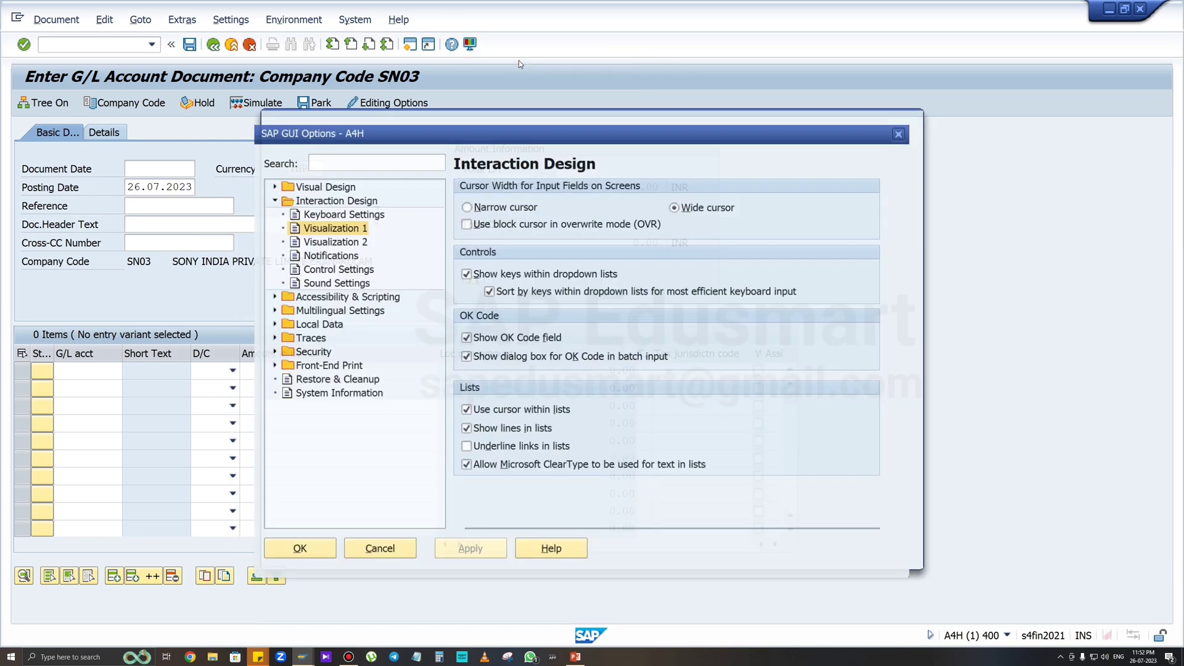
left_click(912, 120)
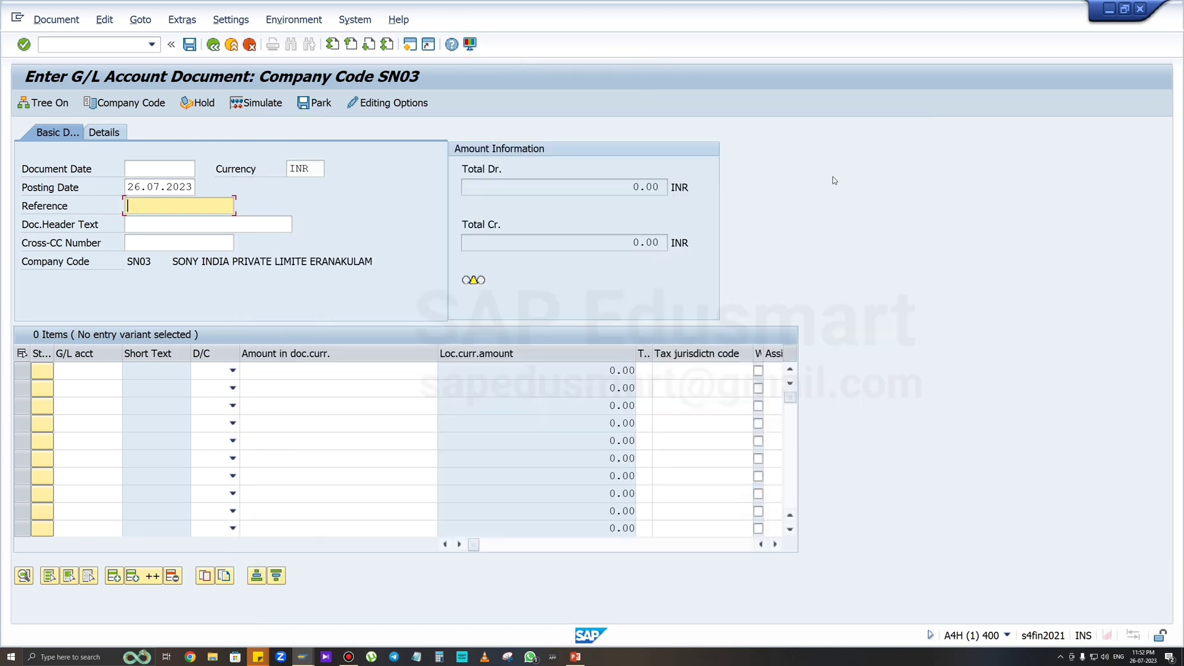
left_click(469, 44)
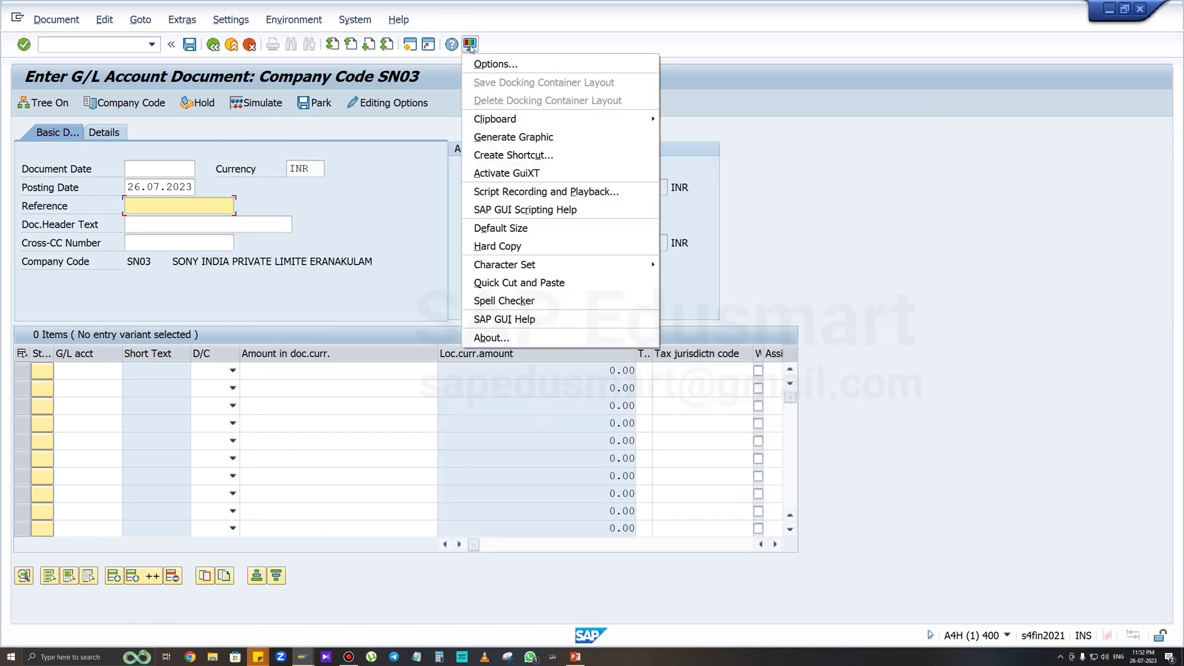
left_click(737, 191)
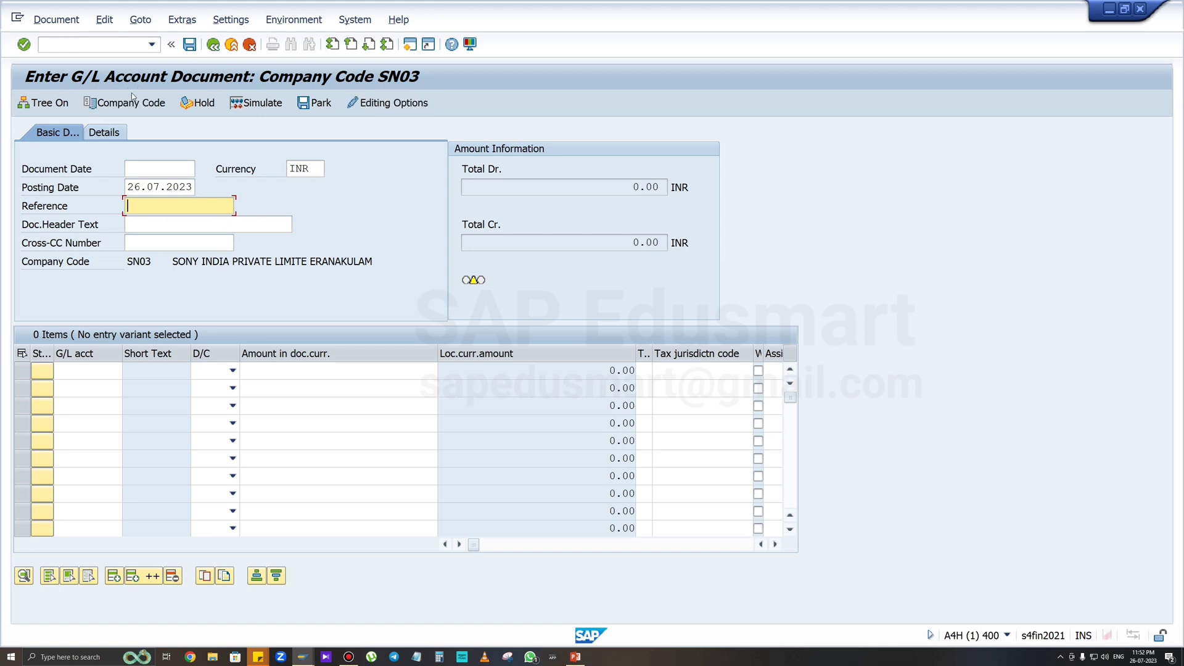
Step: Open a second SAP session and run transaction fb60 to enter a vendor invoice
left_click(410, 44)
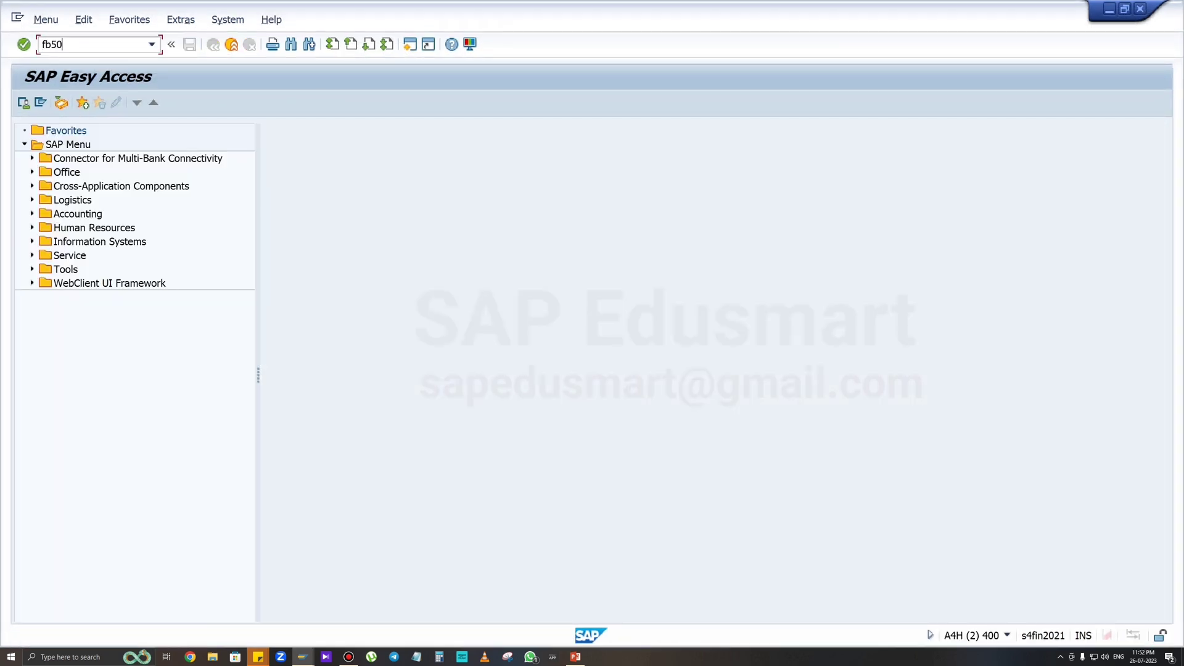
type("fb560")
key("Return")
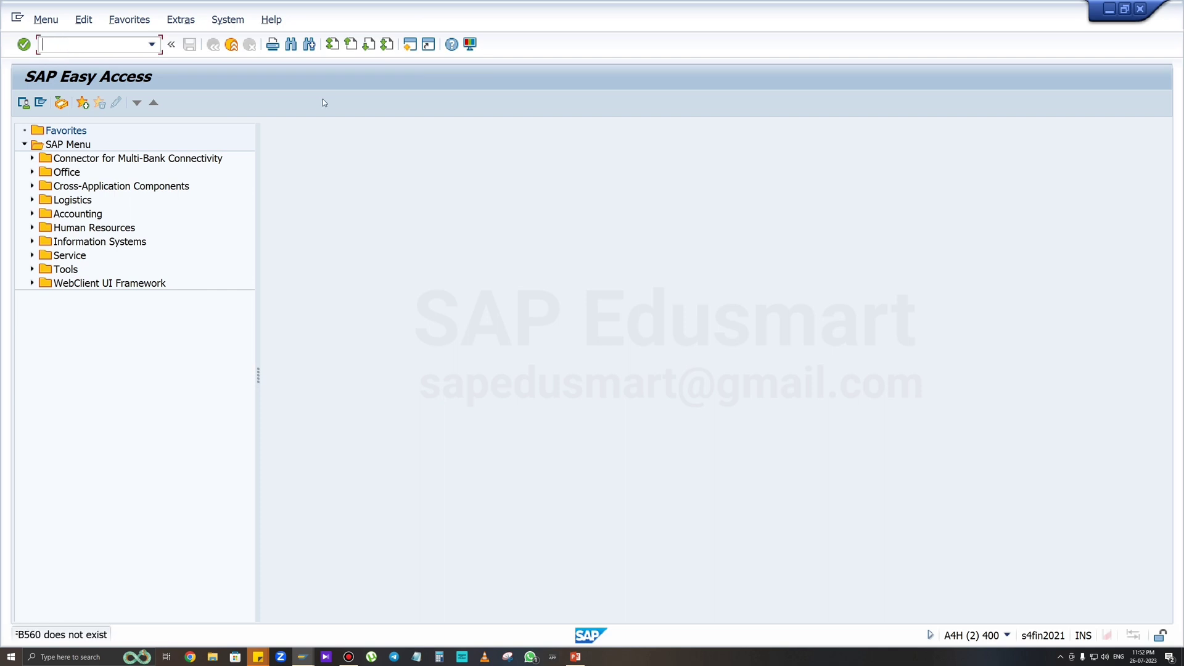
type("fb60")
key("Return")
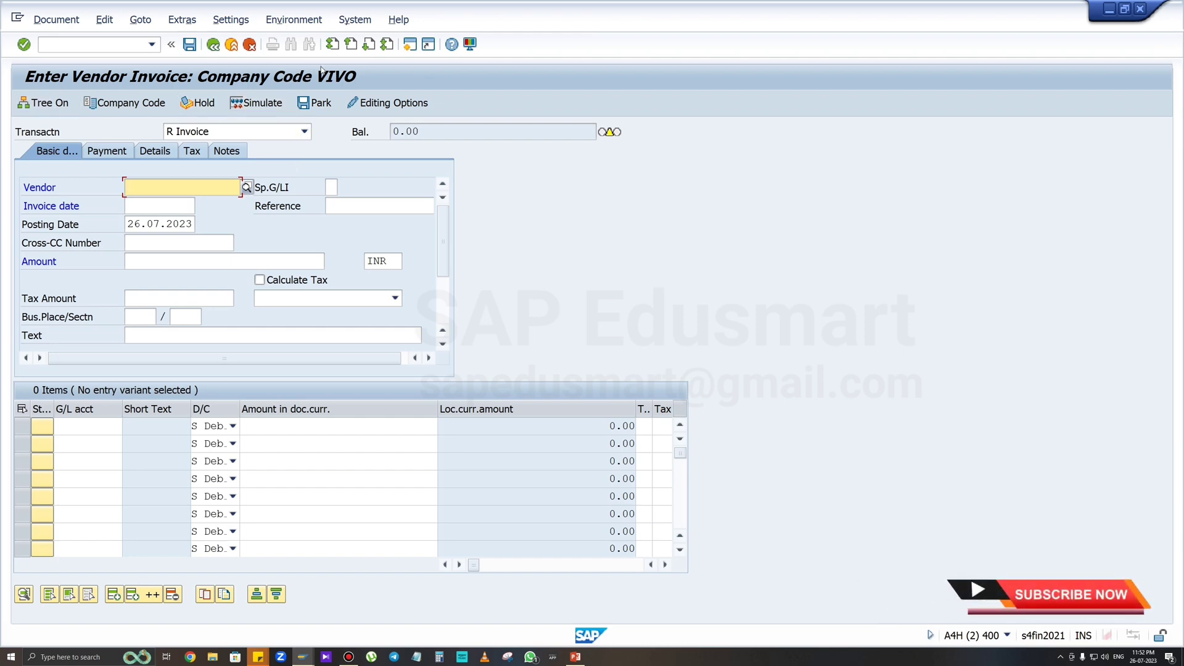
Step: Open a third session with transaction fb65, move its window aside and close it again
left_click(410, 44)
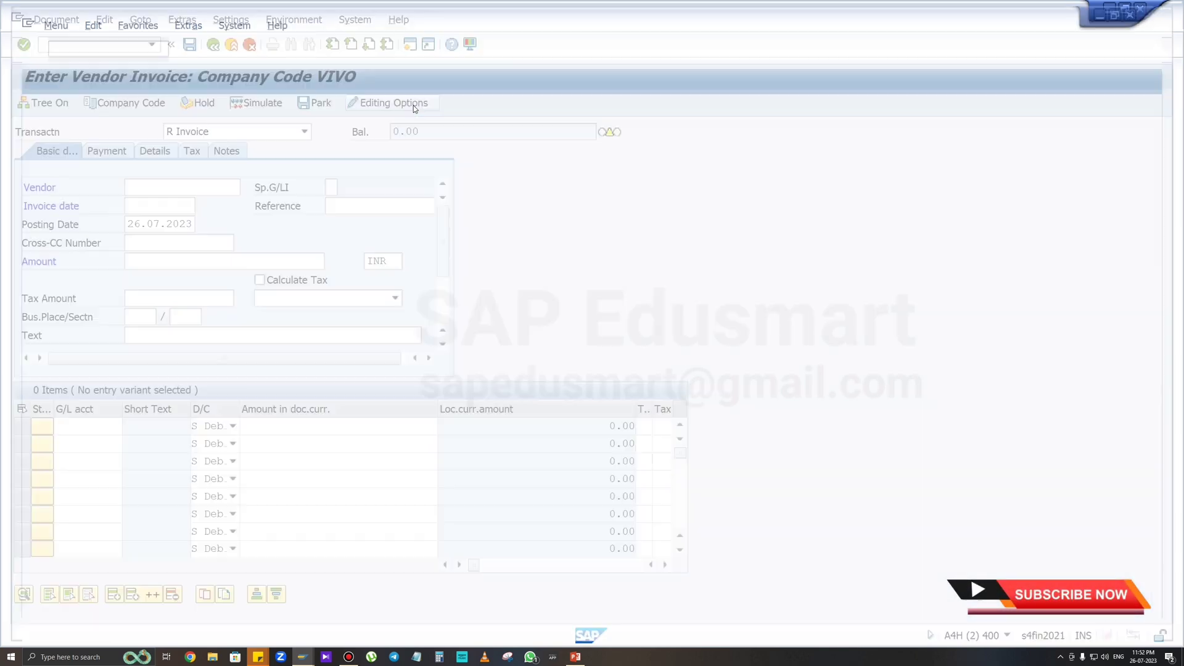
type("fb65")
key("Return")
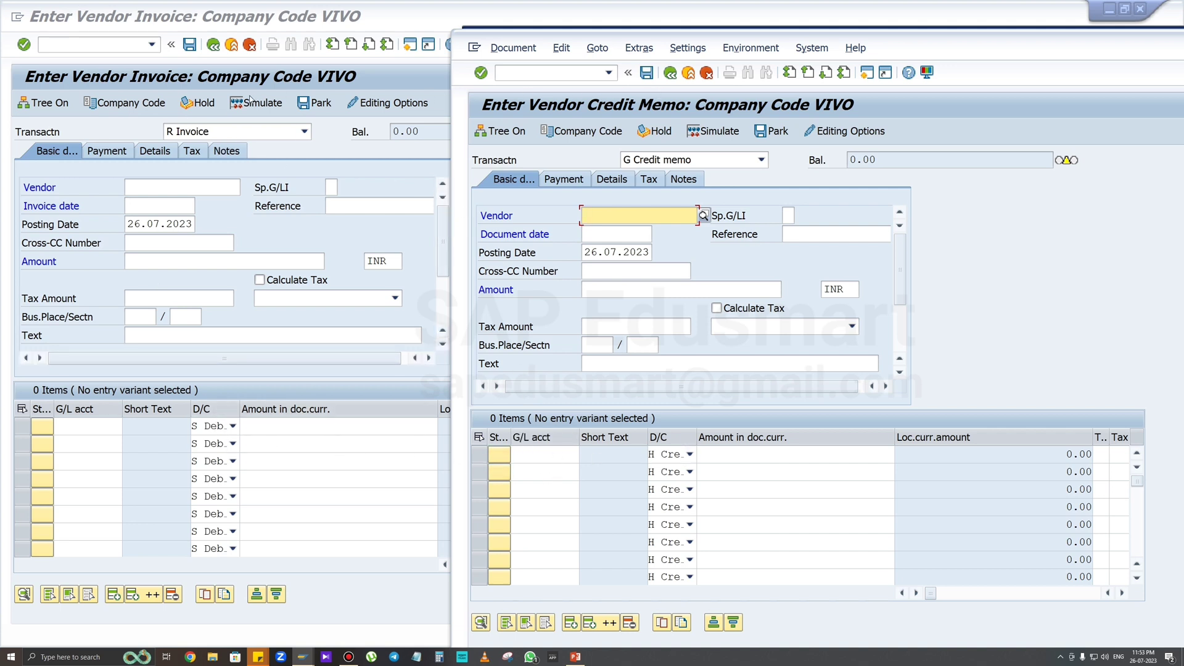
left_click_drag(958, 43, 402, 91)
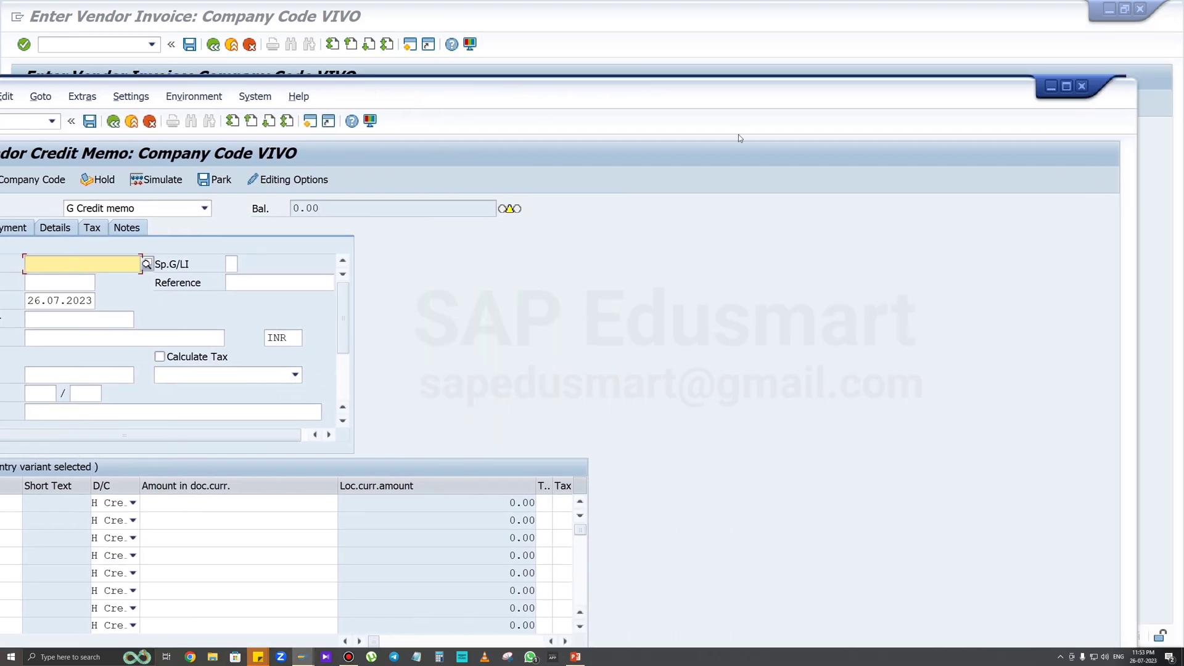
left_click(1082, 86)
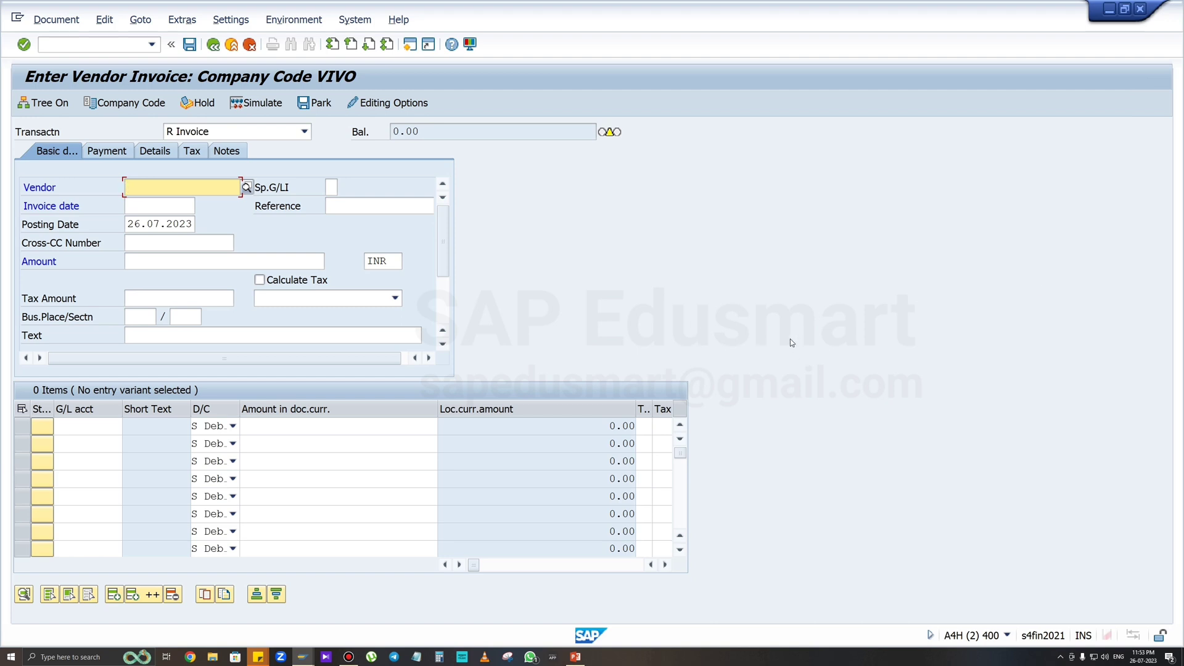
Step: Return to SAP Easy Access with /n, display the user menu and switch back to the SAP menu
left_click(112, 42)
type("/n")
key("Return")
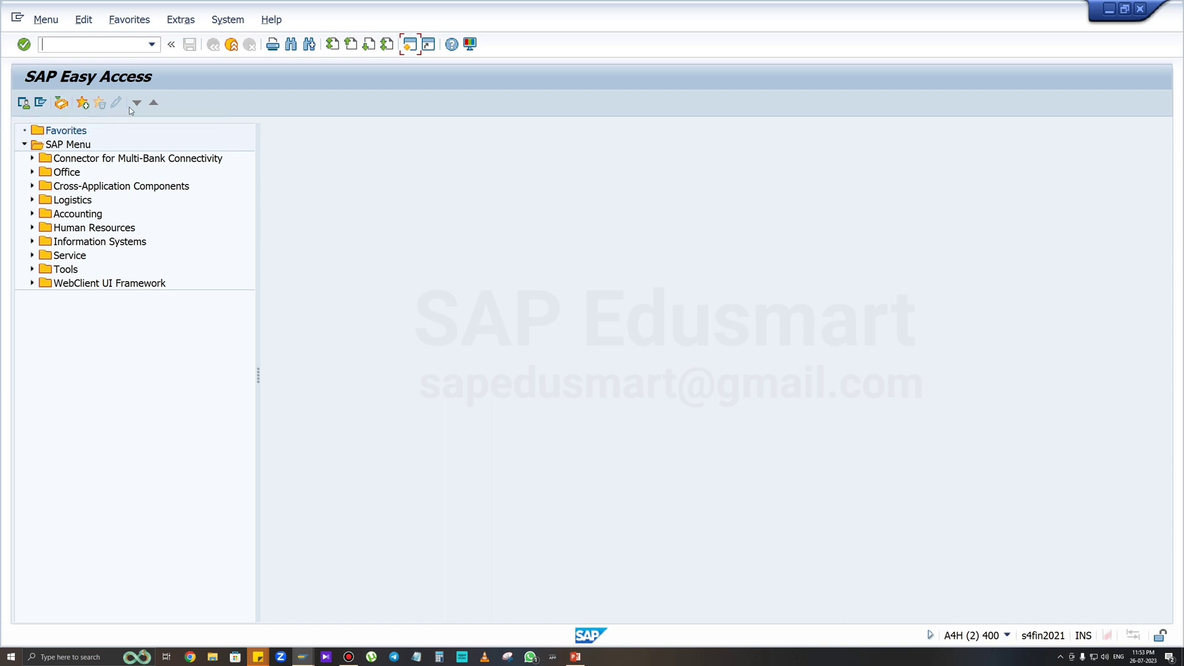
left_click(27, 103)
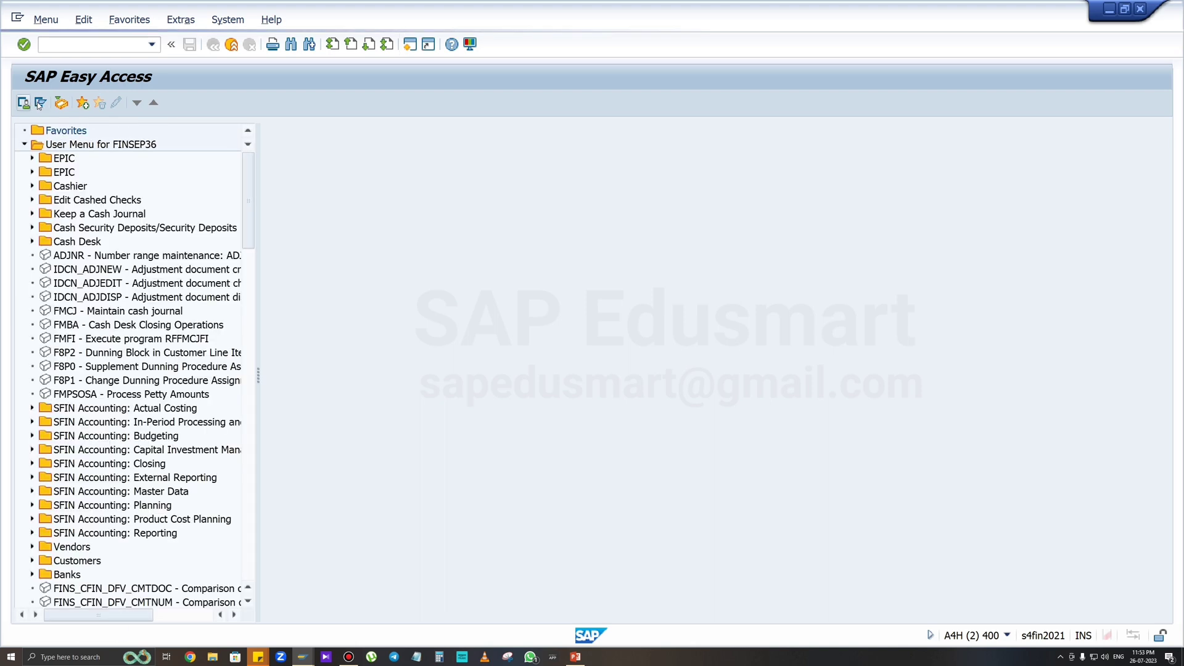
left_click(41, 103)
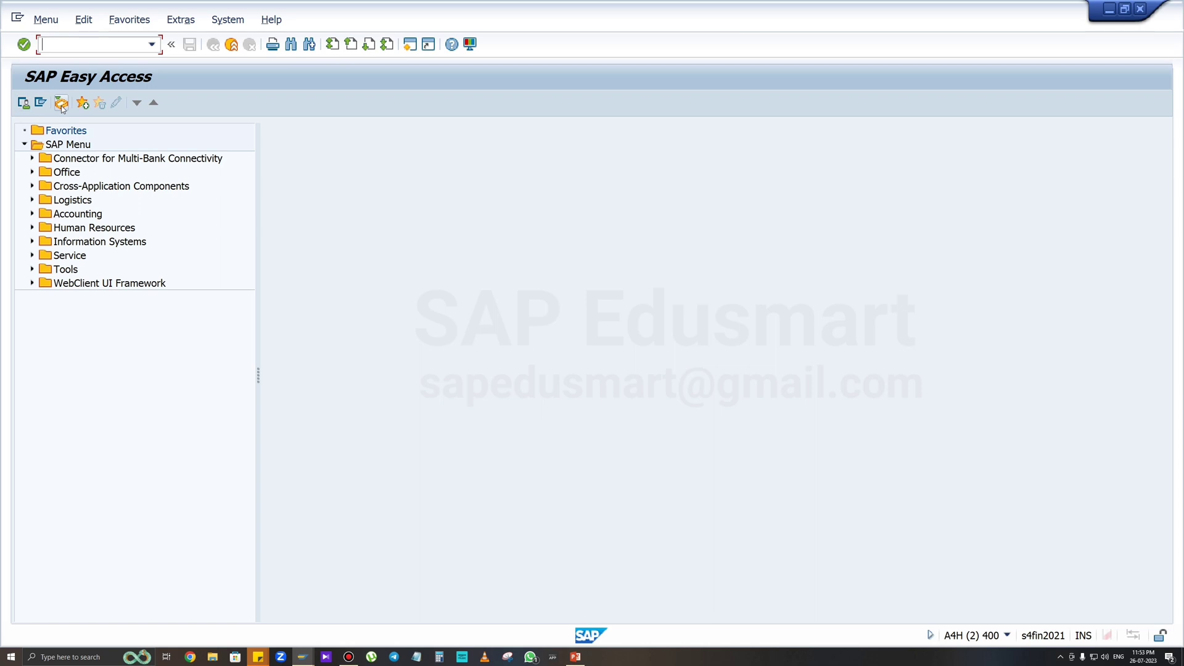
Step: Look through the unread documents and documents in the Business Workplace inbox, and return to SAP Easy Access
left_click(61, 104)
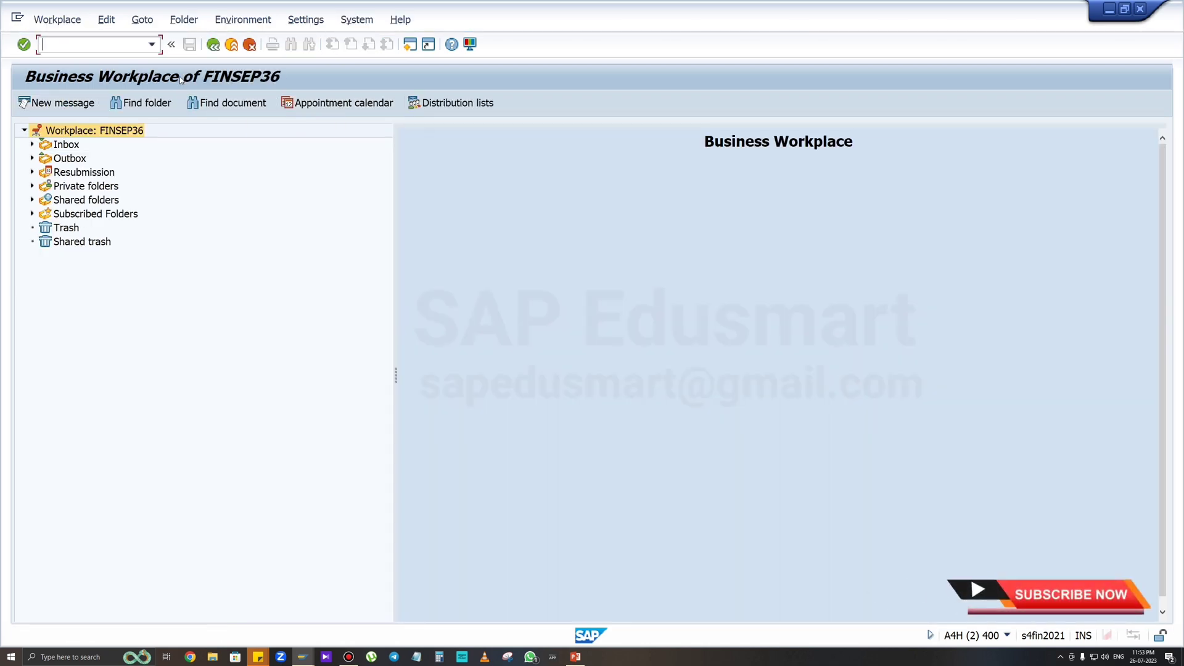
left_click(33, 145)
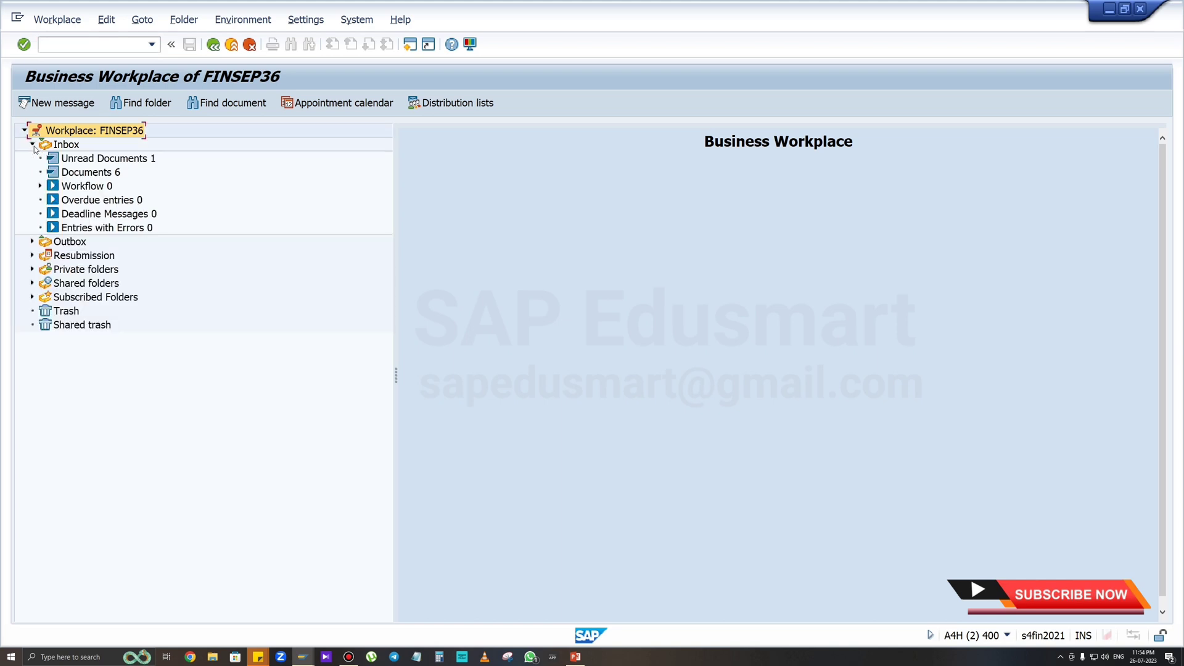
left_click(64, 161)
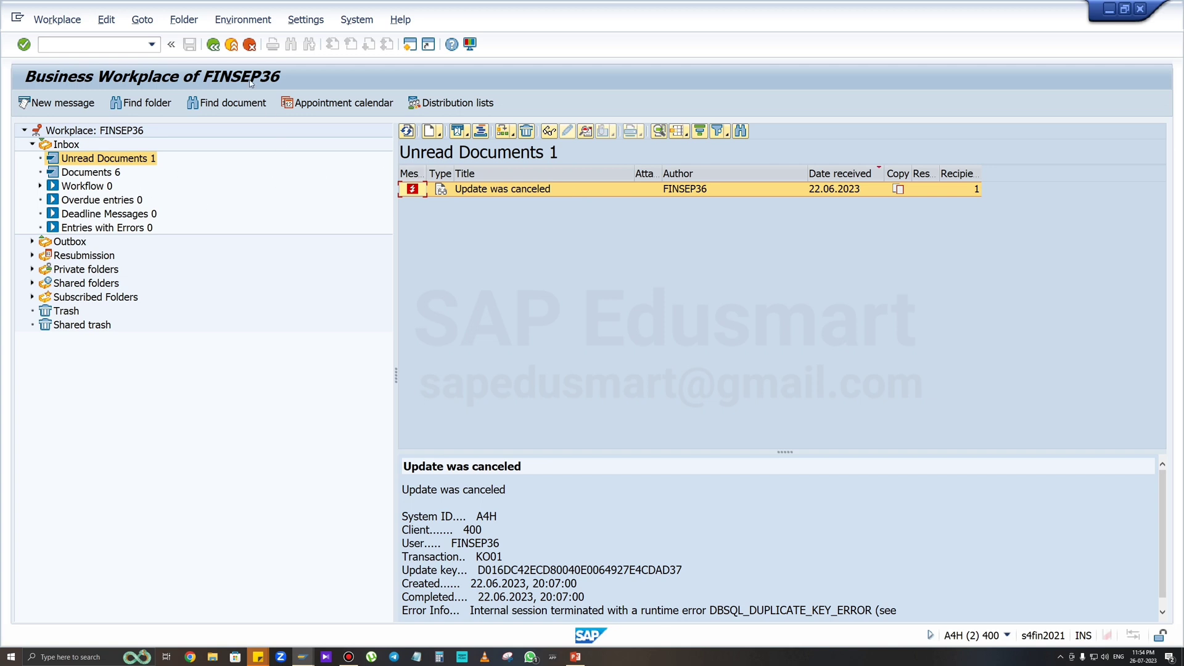
left_click(75, 172)
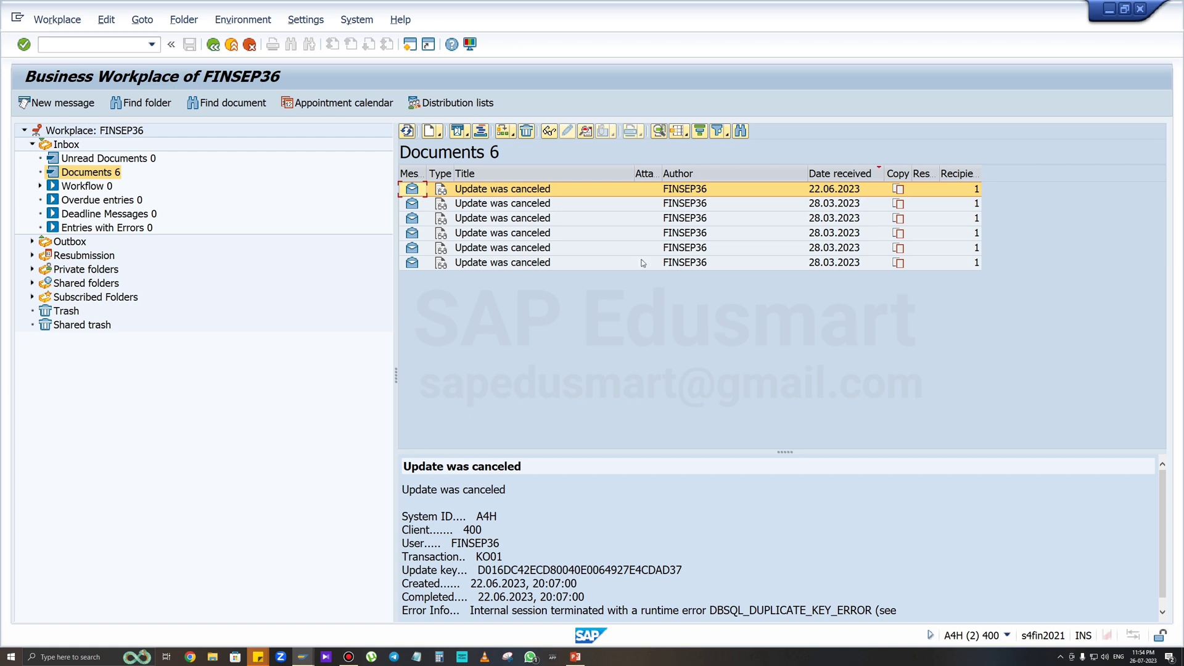
left_click(212, 45)
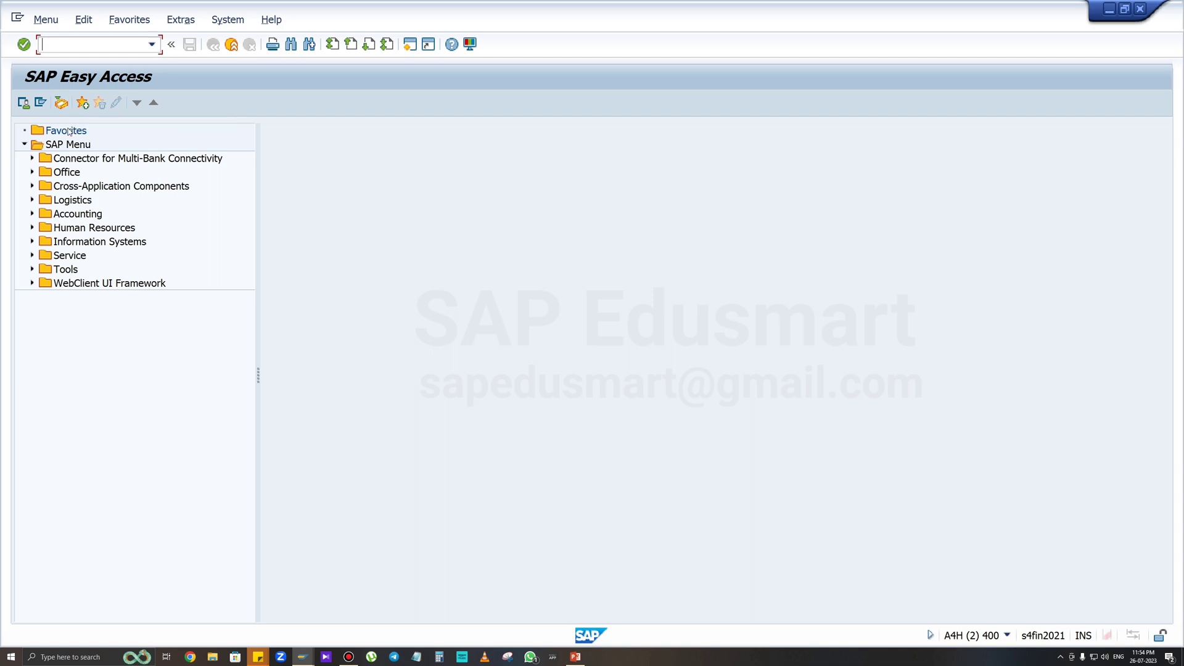
Step: Reopen the Business Workplace, expand and collapse the Inbox, and go back to SAP Easy Access
left_click(62, 105)
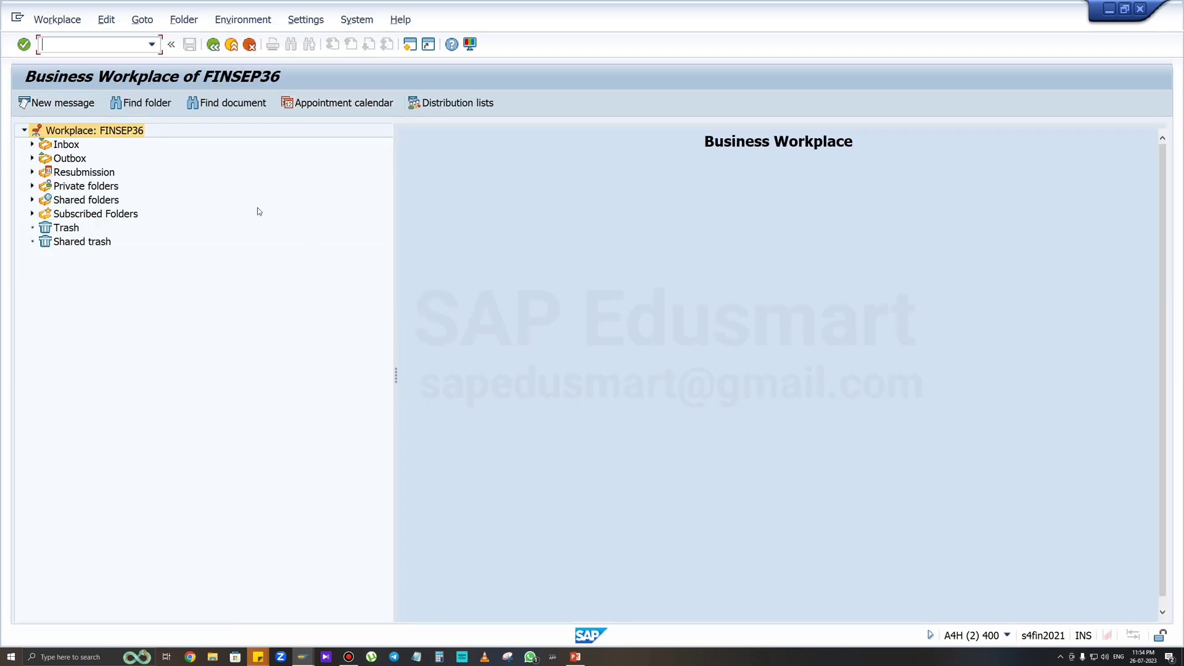
left_click(32, 145)
left_click(32, 145)
left_click(212, 46)
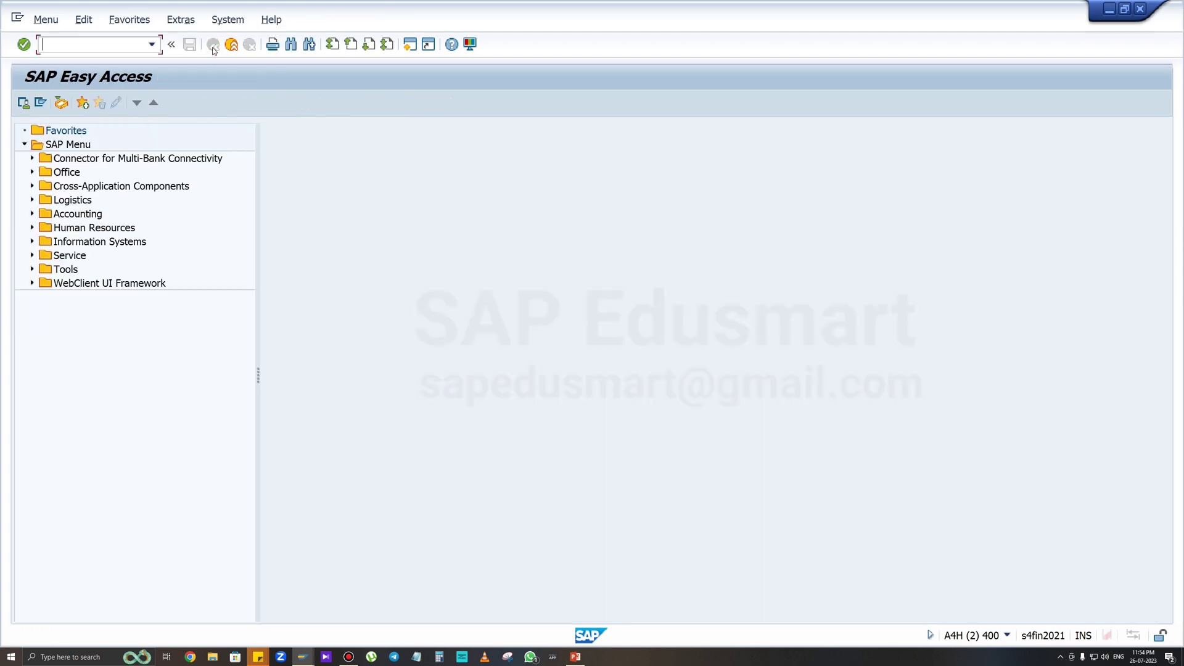
Step: Open a new message from the Business Workplace, look at its recipient entry, and return to SAP Easy Access
left_click(61, 104)
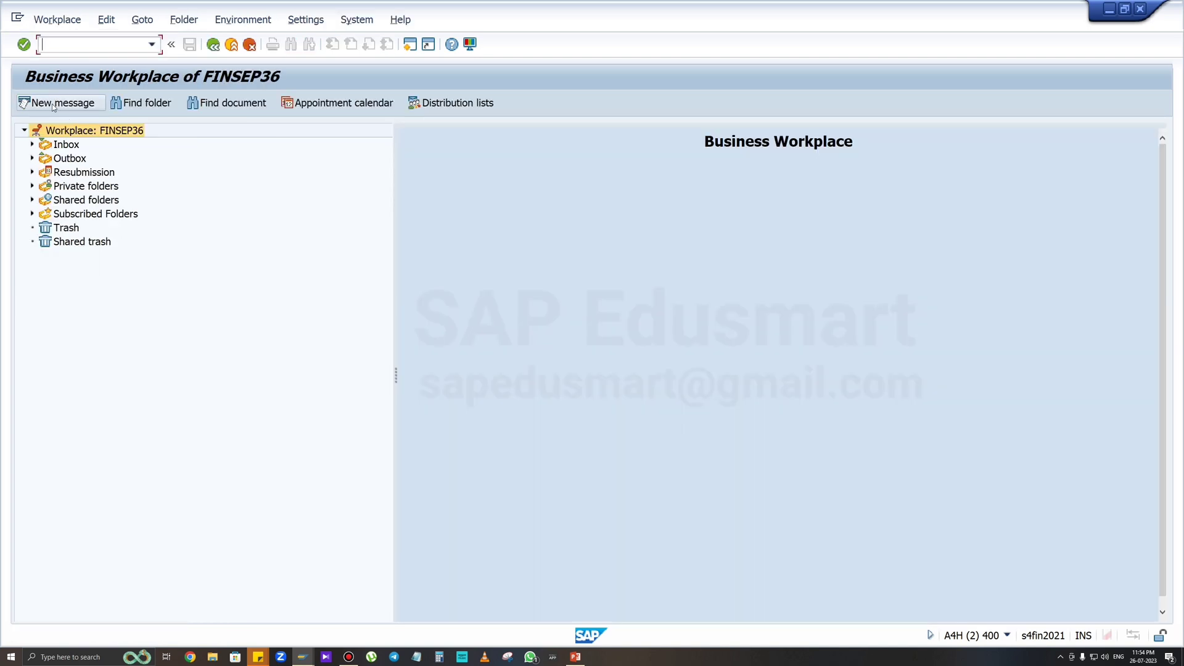
left_click(54, 105)
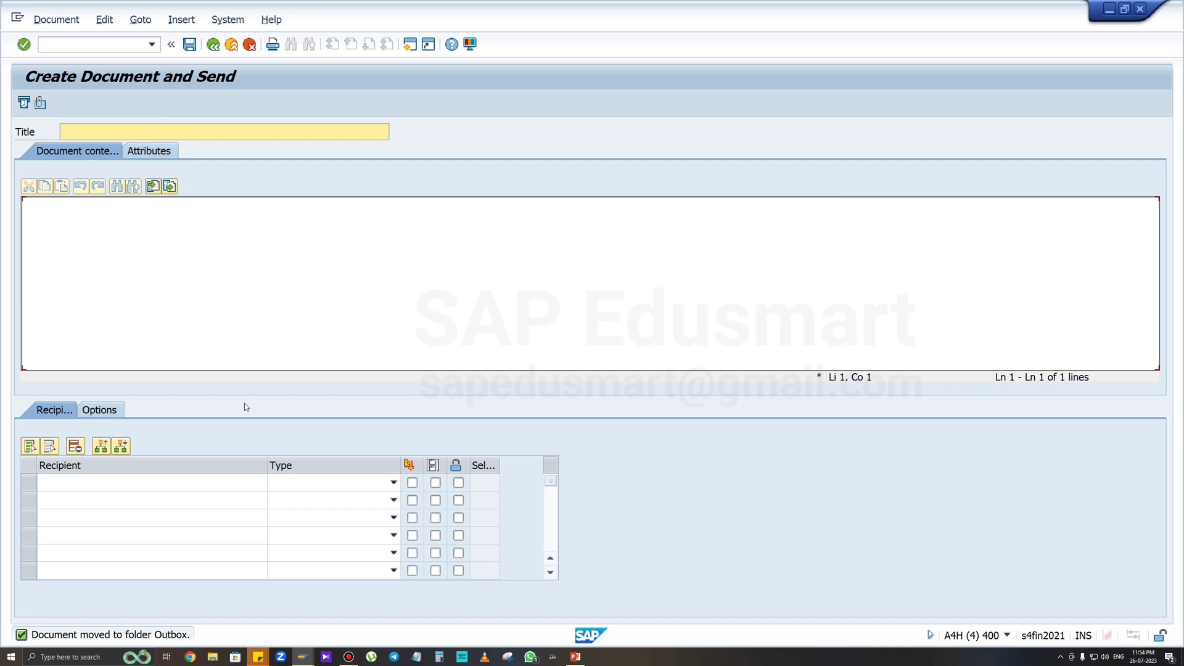
left_click(77, 482)
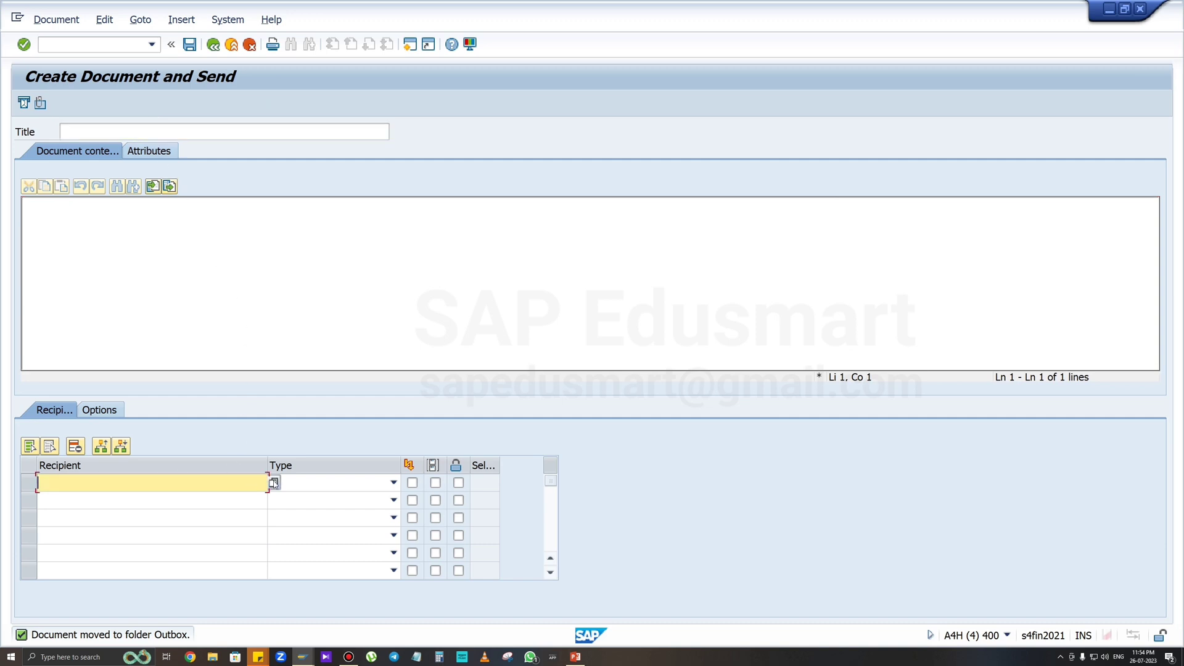
left_click(212, 46)
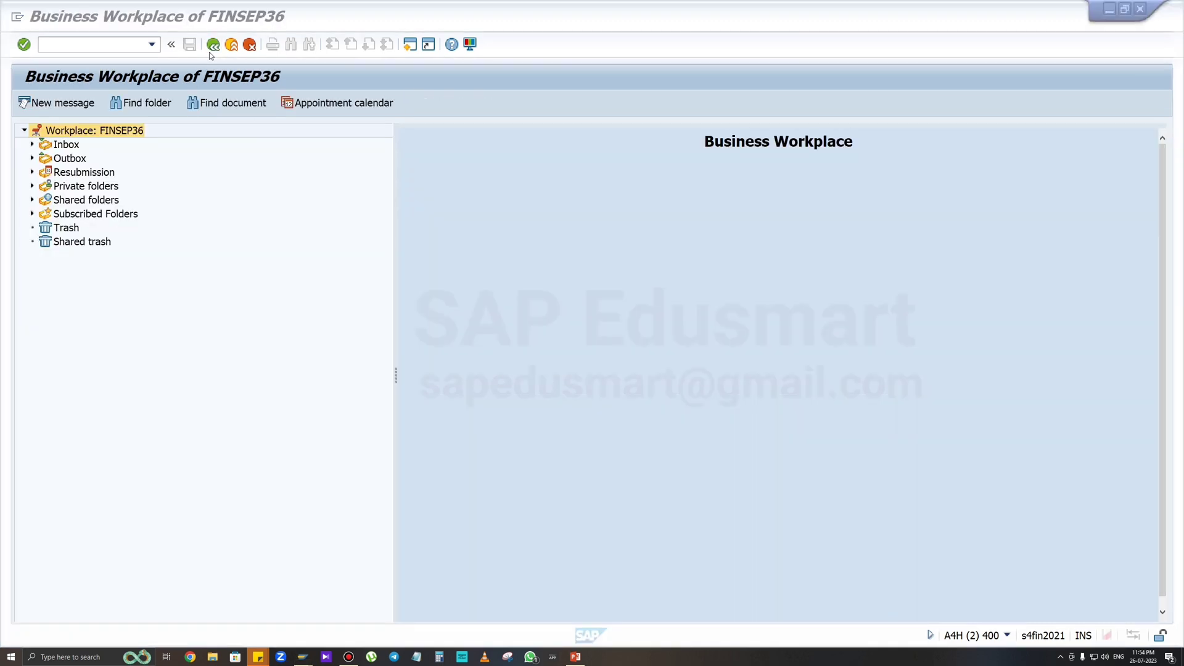
left_click(210, 52)
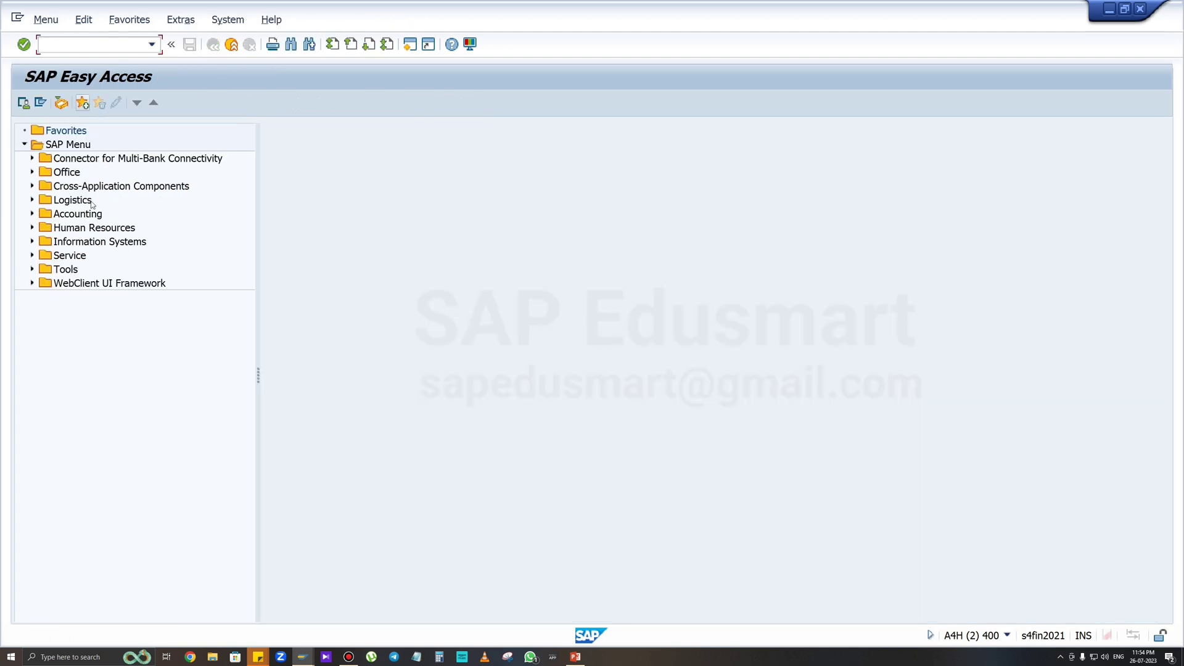
Step: Expand Accounting, Financial Accounting, General Ledger and Document Entry in the SAP menu, and add FB50 to the favorites
left_click(32, 213)
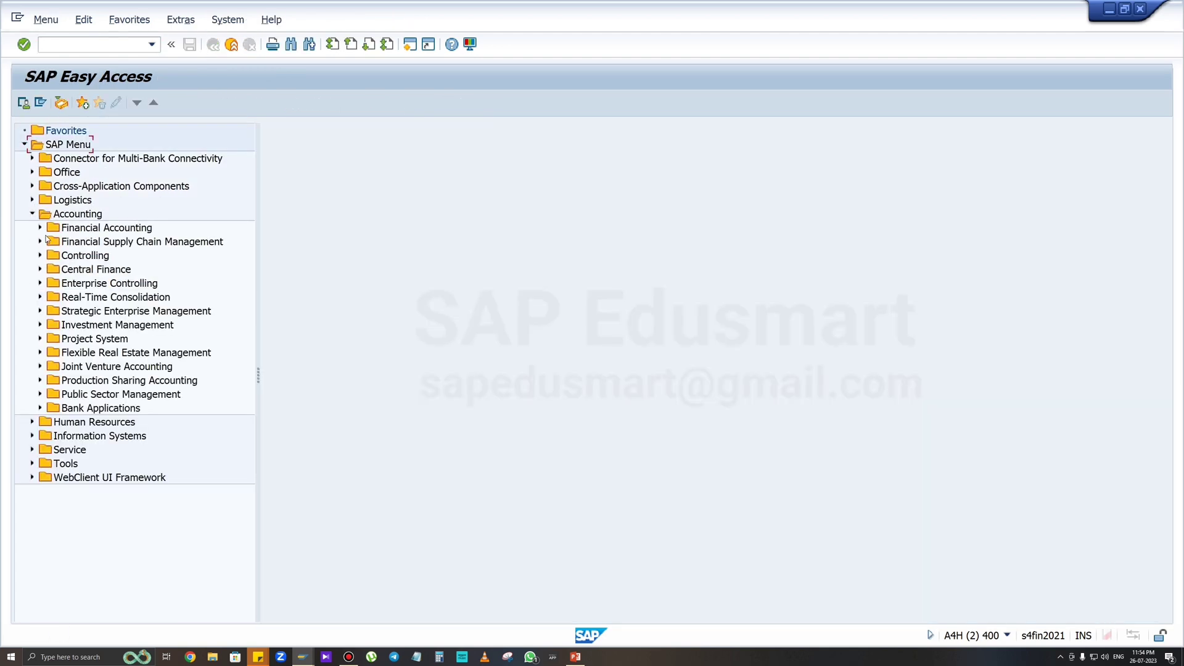
left_click(40, 228)
left_click(47, 242)
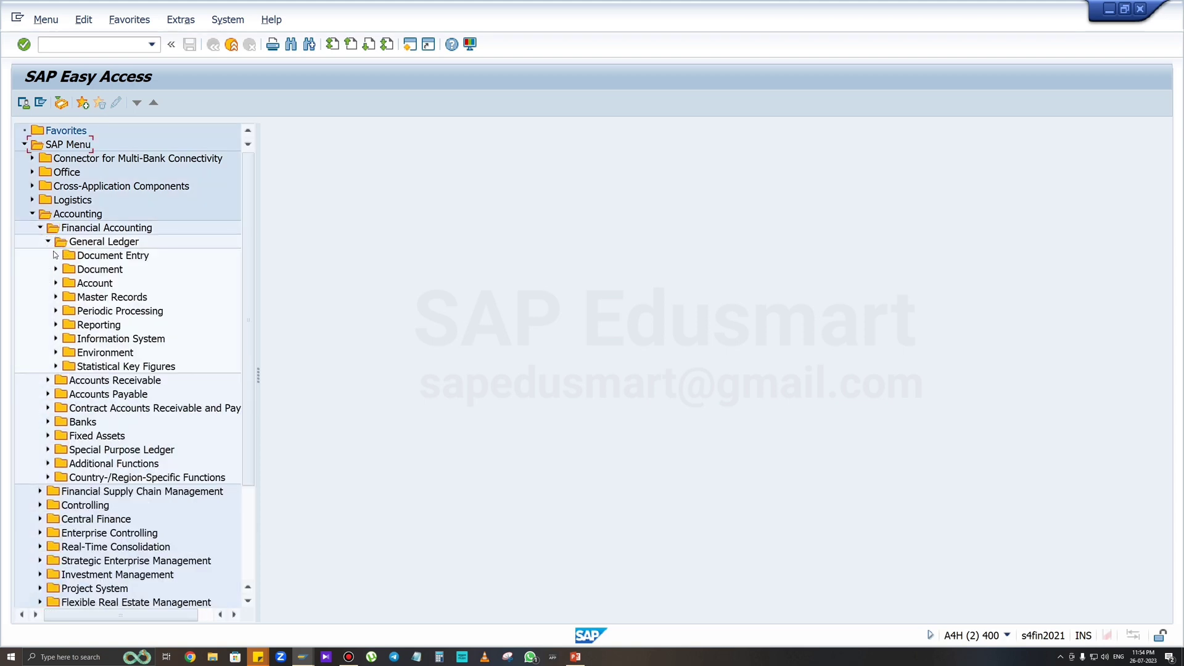
left_click(55, 256)
left_click(144, 269)
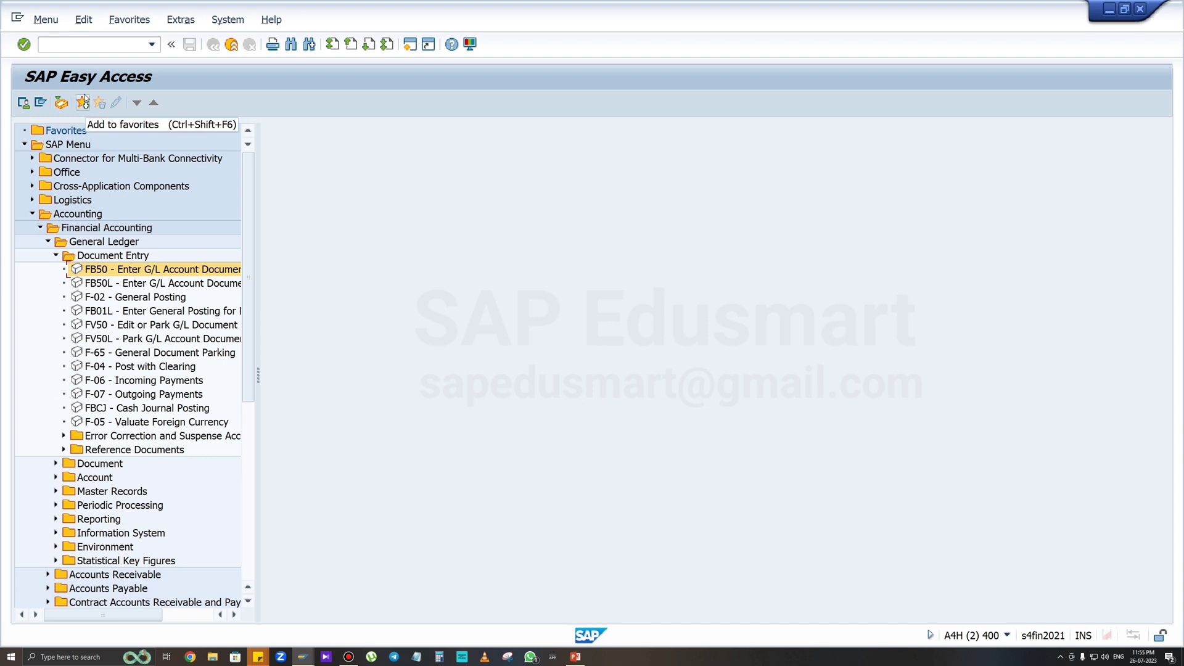
left_click(83, 100)
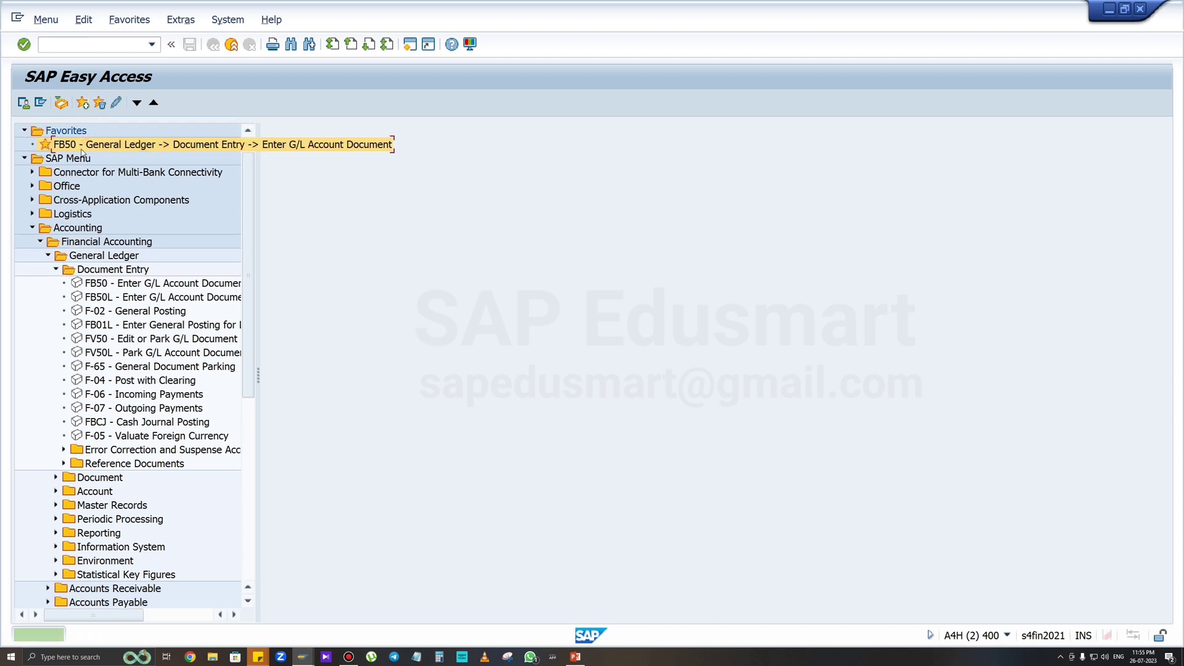
Step: Add F-02 General Posting, F-04 Post with Clearing and F-07 Outgoing Payments to the favorites
left_click(112, 312)
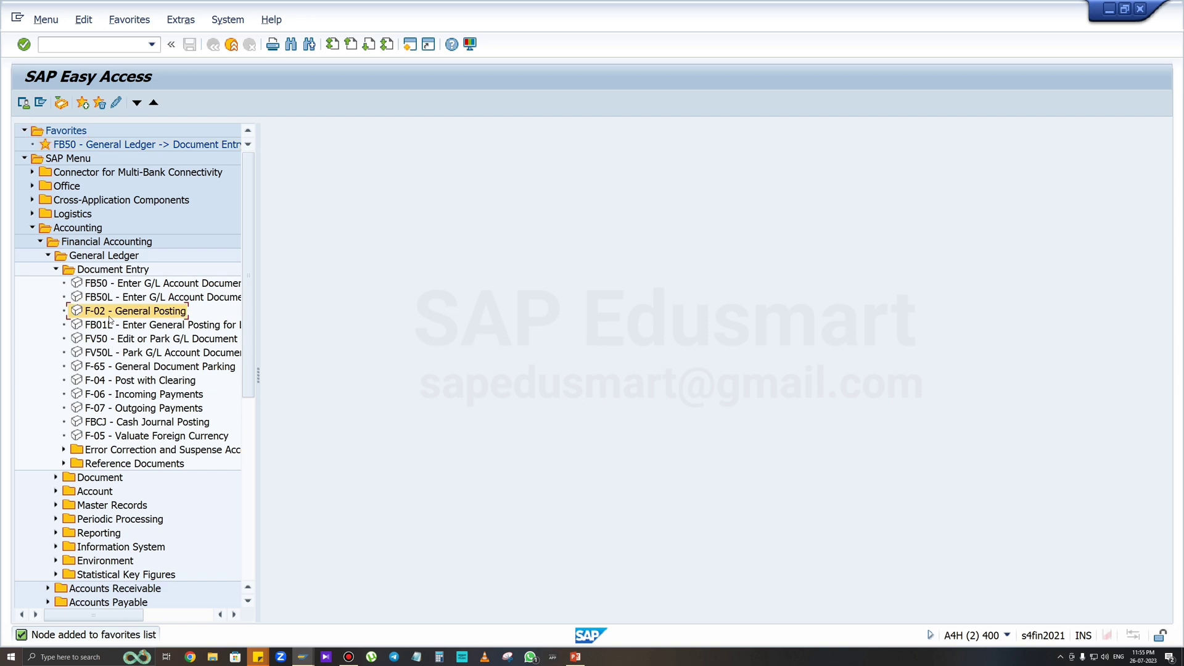
left_click(82, 103)
left_click(139, 395)
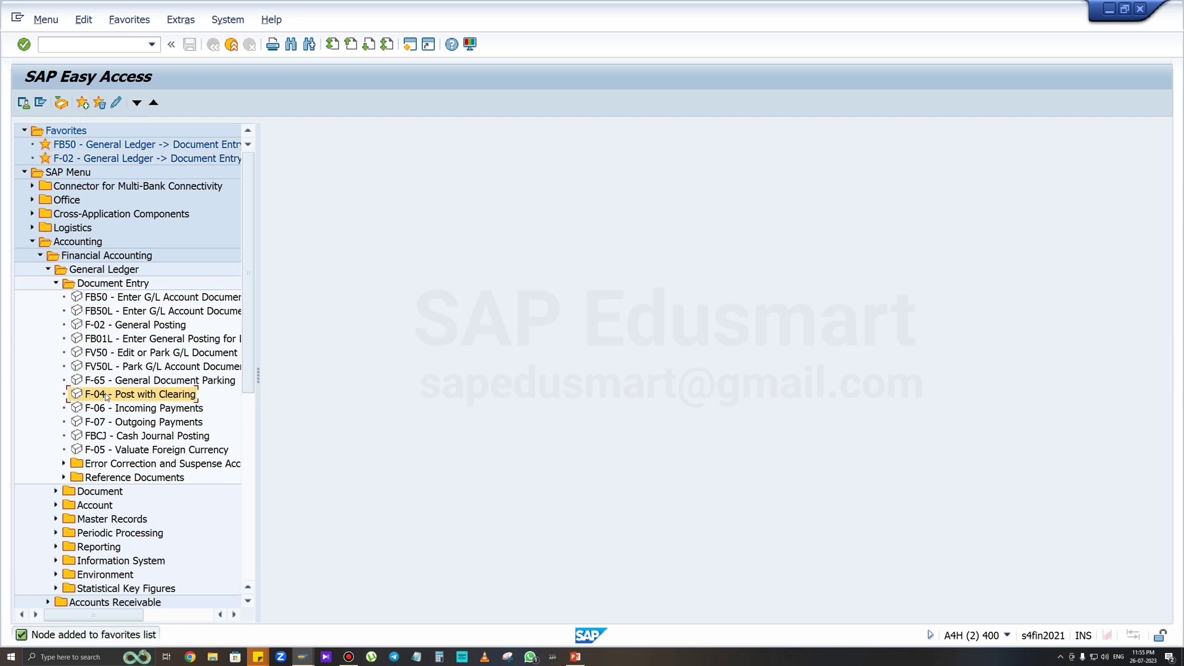
left_click(82, 103)
left_click(117, 434)
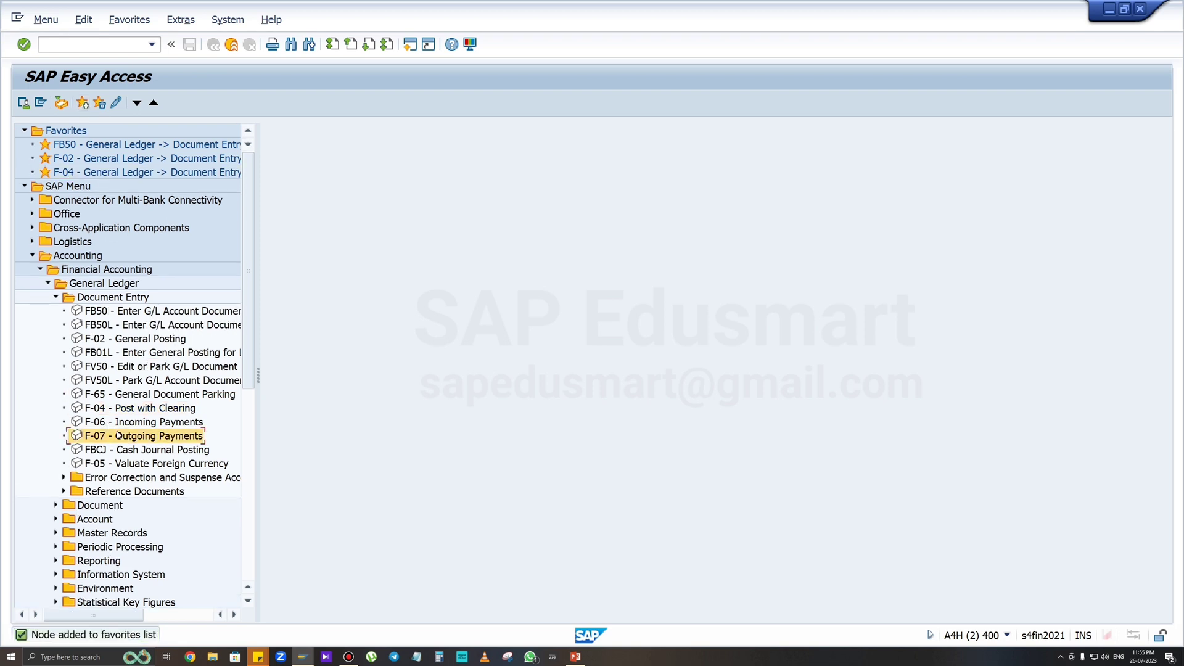
left_click(82, 103)
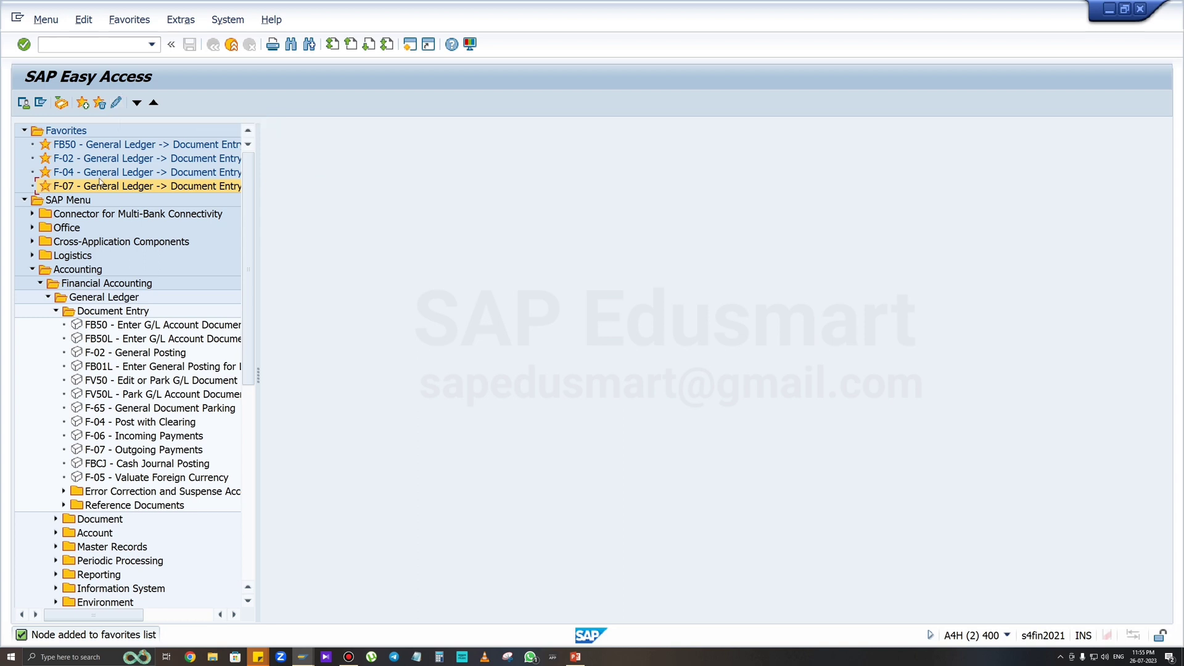
Step: Change the text of the FB50 favorite to "gl"
left_click(130, 146)
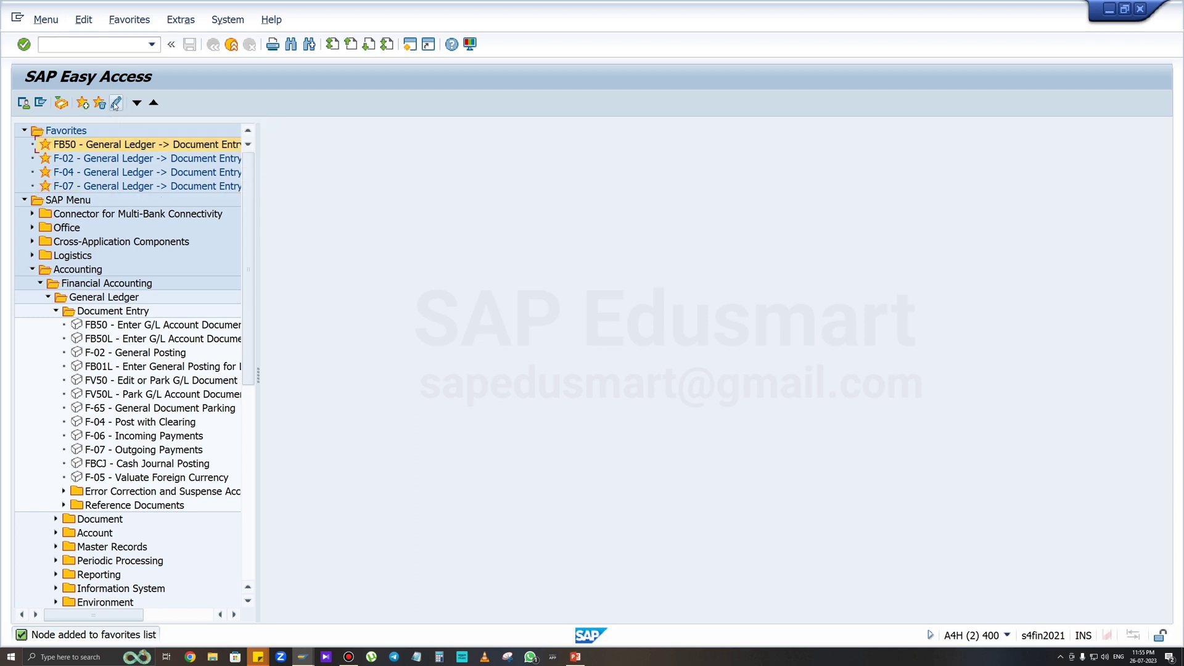
left_click(117, 103)
left_click_drag(547, 230, 15, 232)
type("gl")
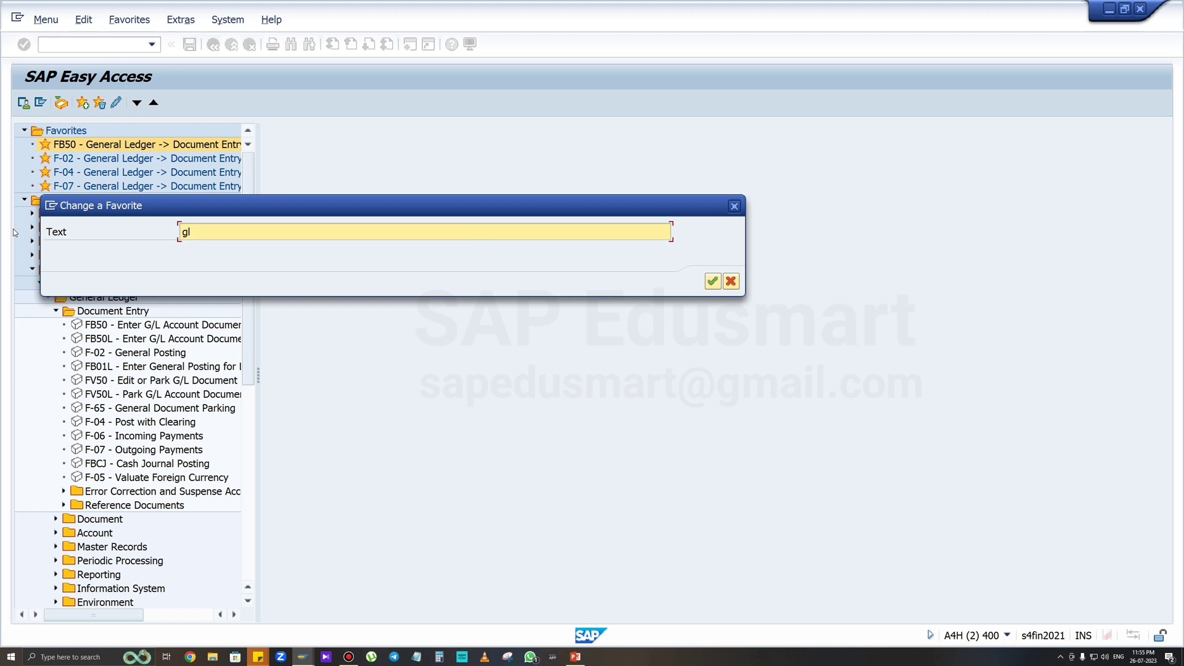
key("Return")
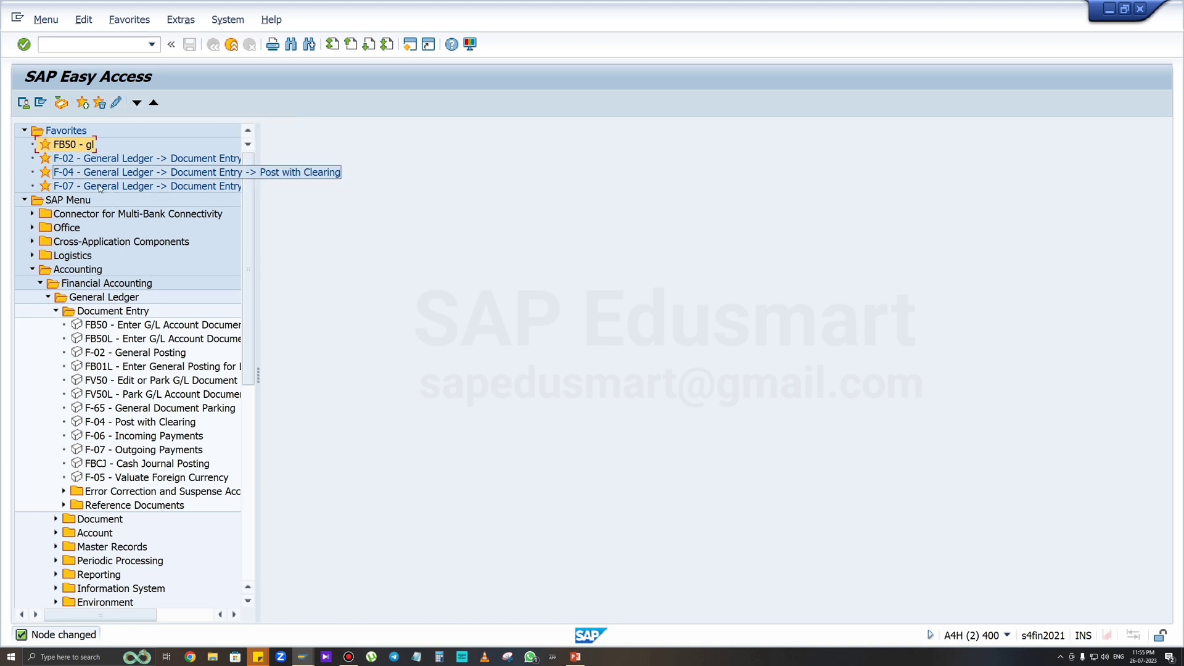
Step: Reorder the favorites by moving FB50 to the end of the list and F-07 to the beginning
left_click(138, 103)
left_click(139, 104)
left_click(139, 103)
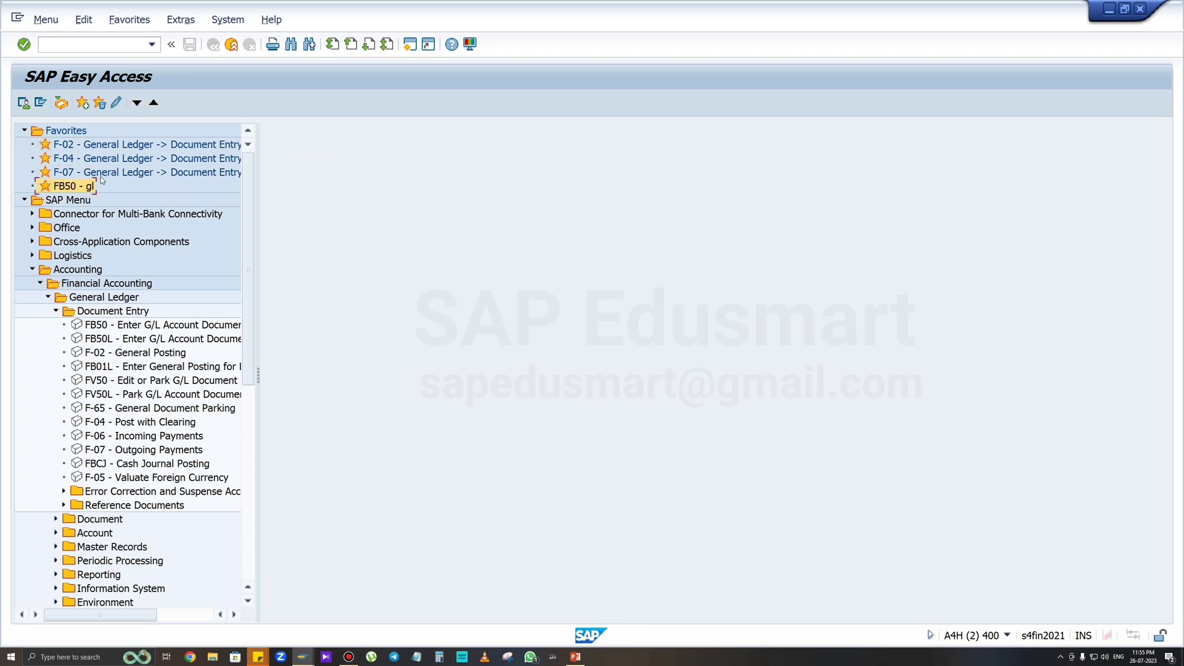
left_click(154, 103)
left_click(154, 103)
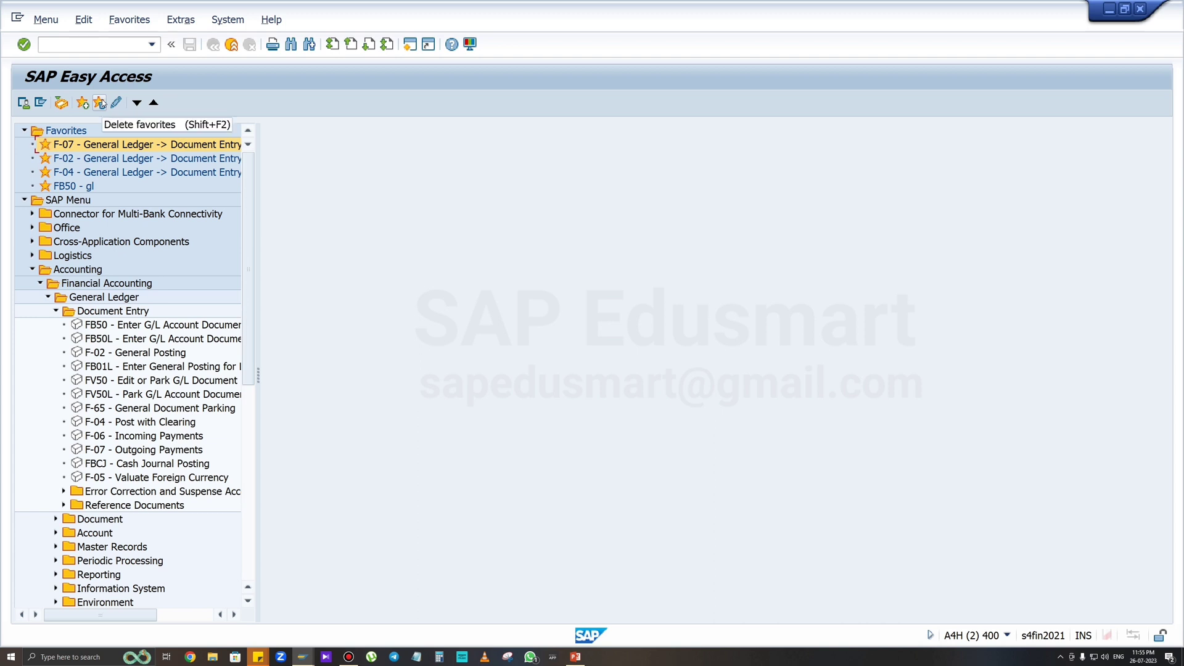
Step: Delete all entries from the favorites list
left_click(101, 103)
left_click(100, 103)
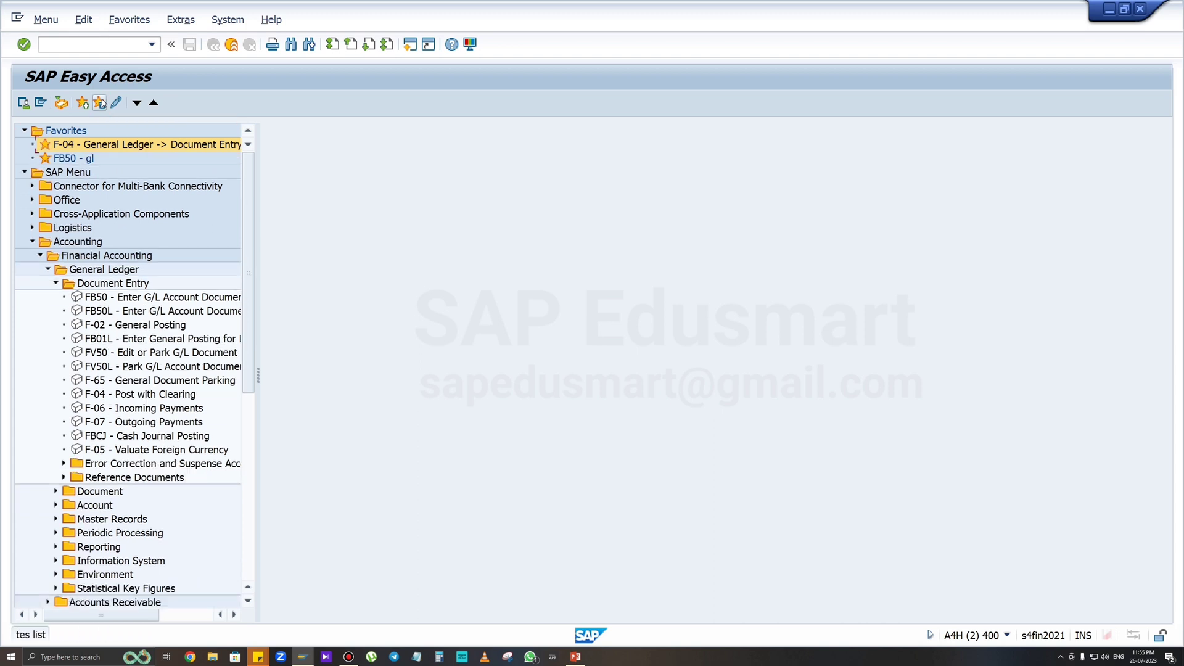
left_click(101, 103)
left_click(101, 103)
left_click(101, 103)
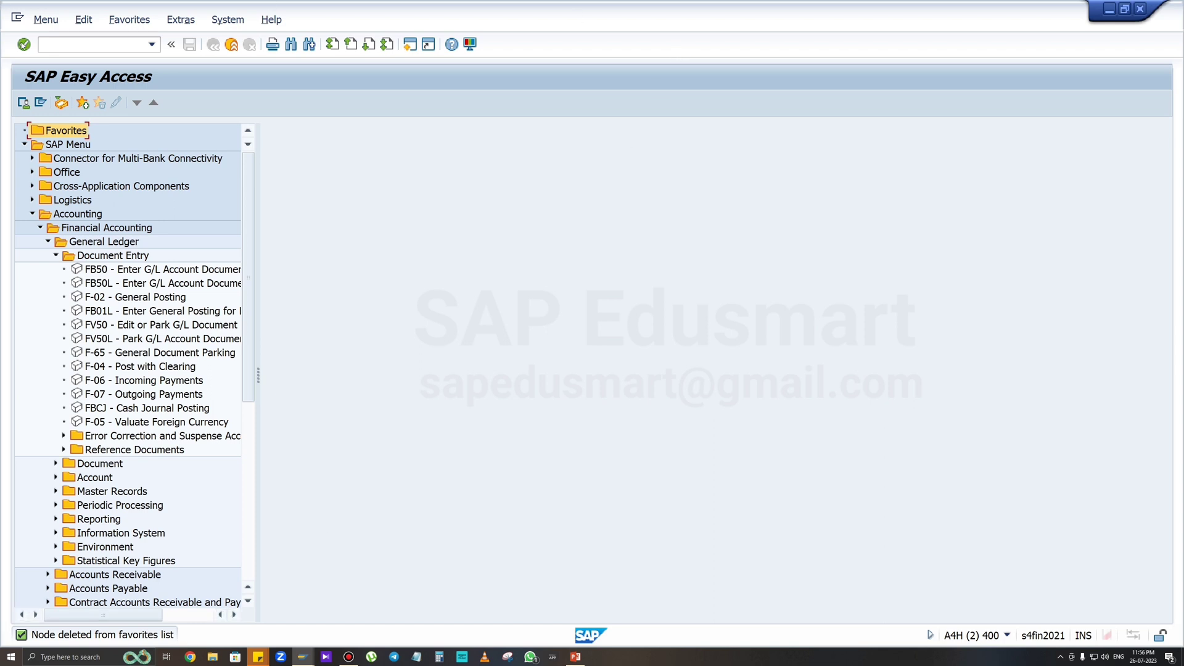
Step: Open FB50 Enter G/L Account Document from Document Entry and set the document date to 12.07.2023
double_click(172, 269)
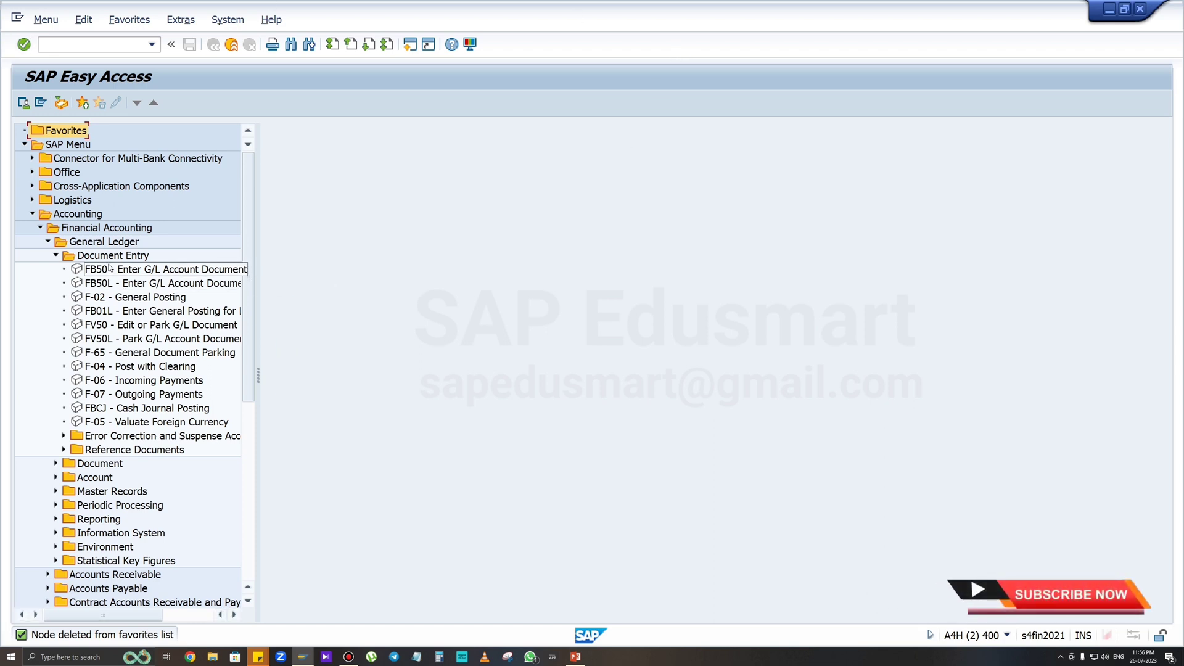
key("BackSpace")
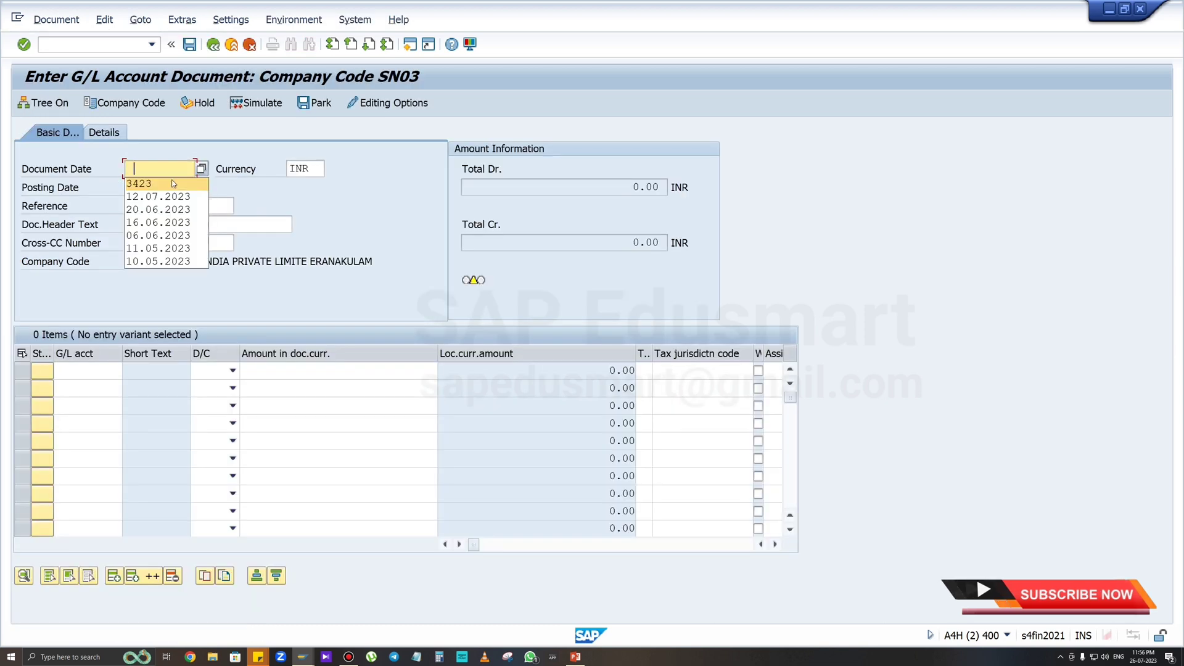
left_click(180, 196)
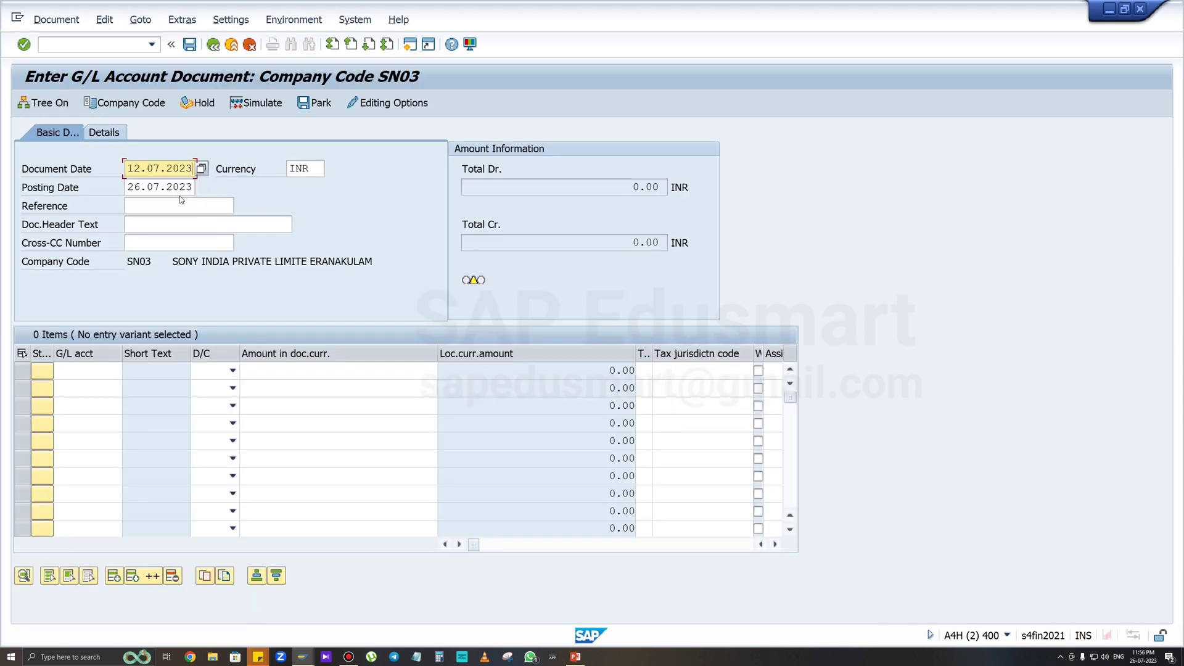
Step: Try to use "rent" as the G/L account of the first line item, and clear the entry
left_click(96, 369)
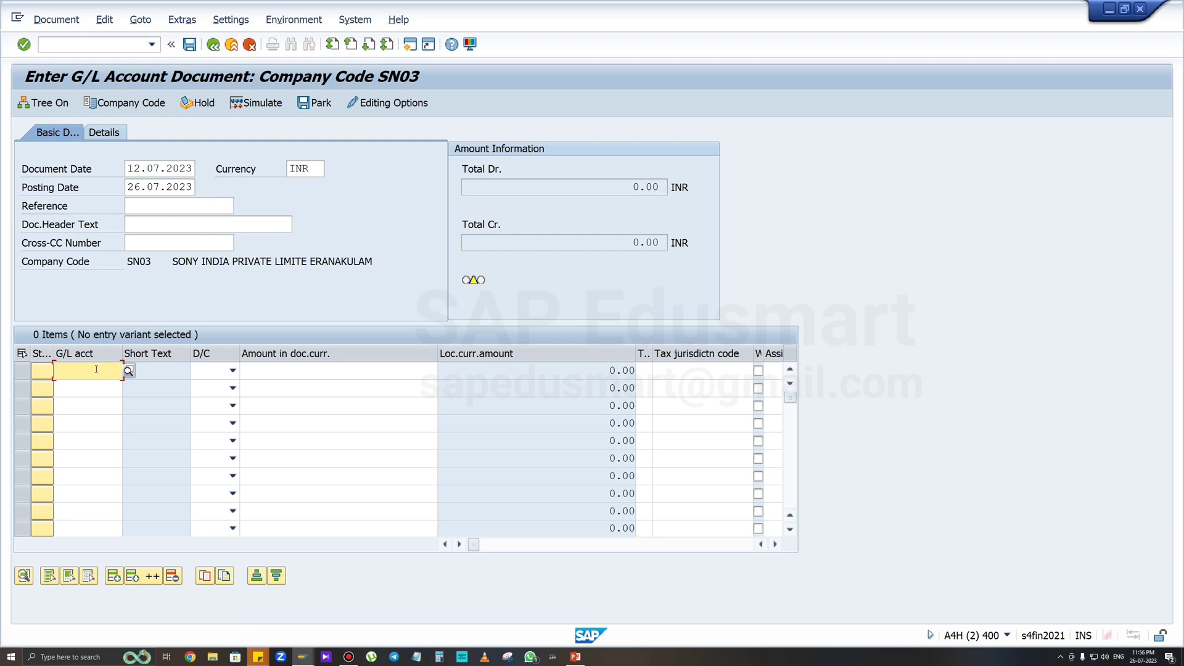
type("re")
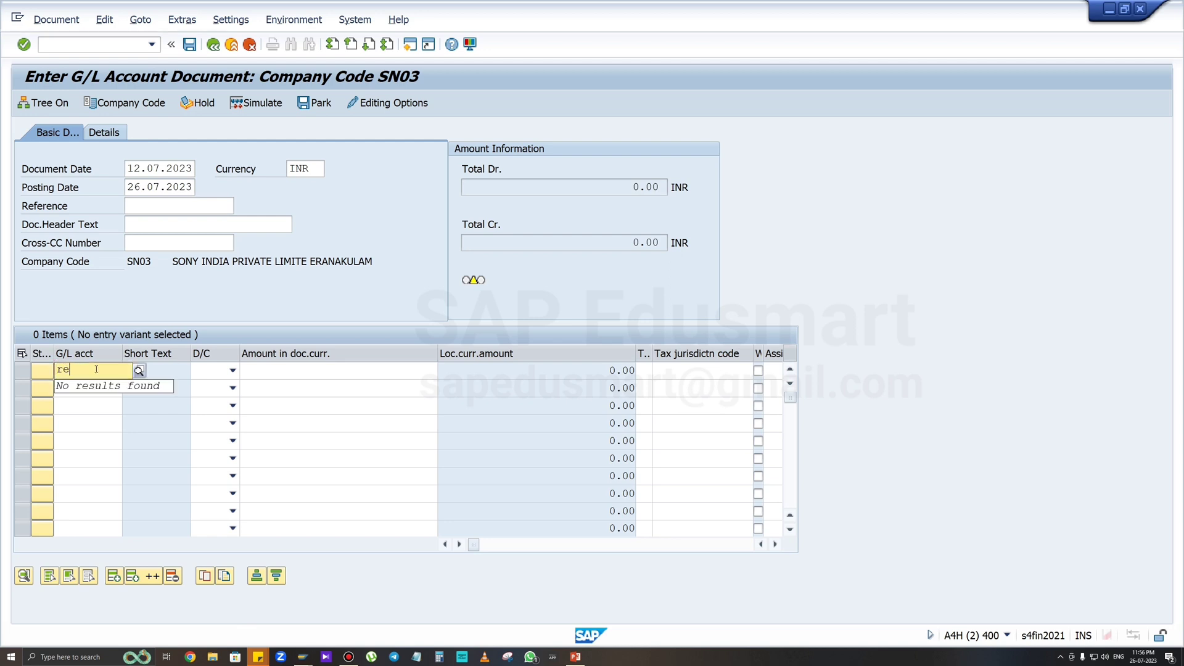
type("nt")
key("Return")
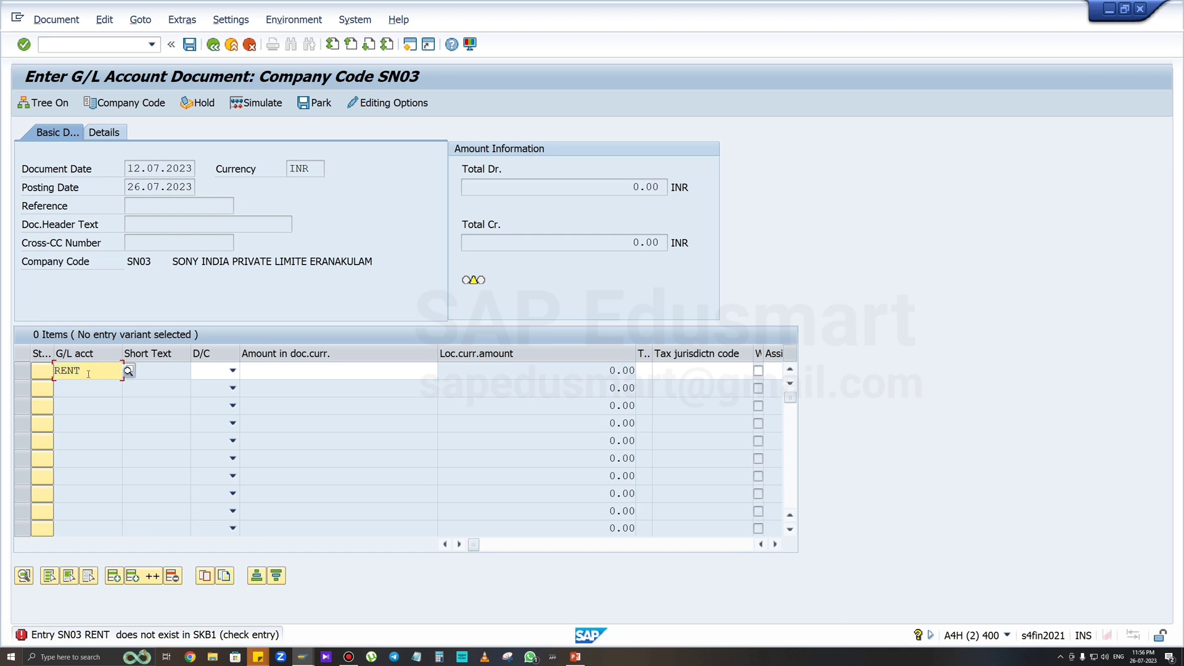
key("BackSpace")
Step: Look up the G/L accounts of company code SN03 and assign 60003 RENT PAID to the first line item
left_click(128, 371)
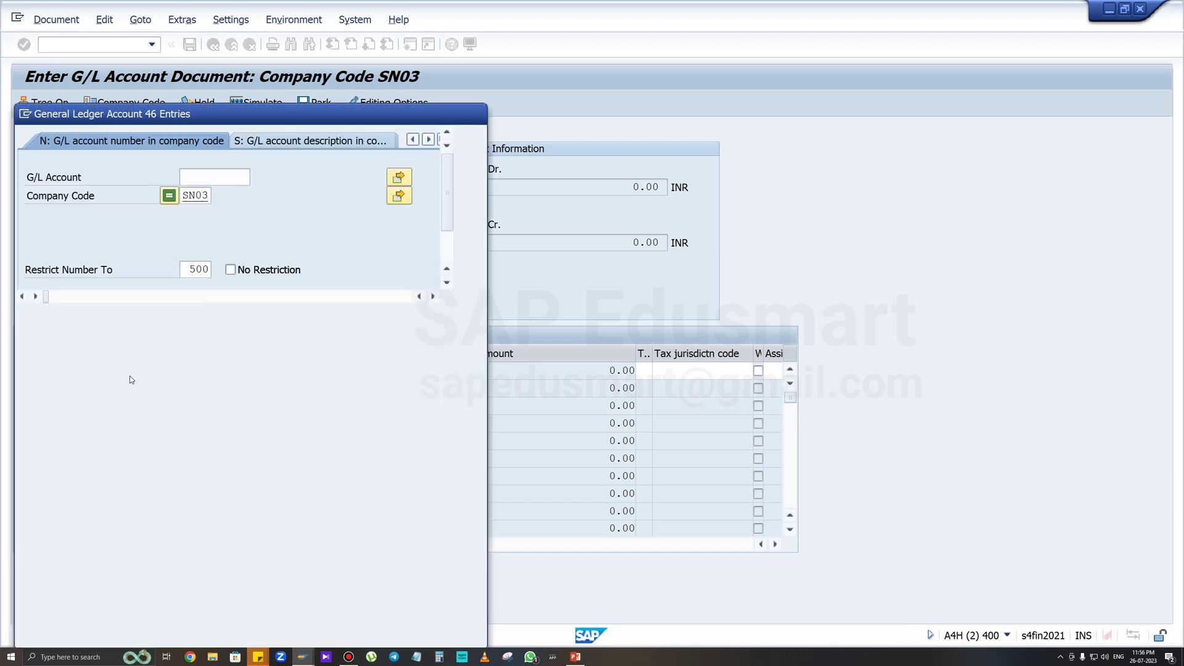
scroll(170, 538, "down", 2)
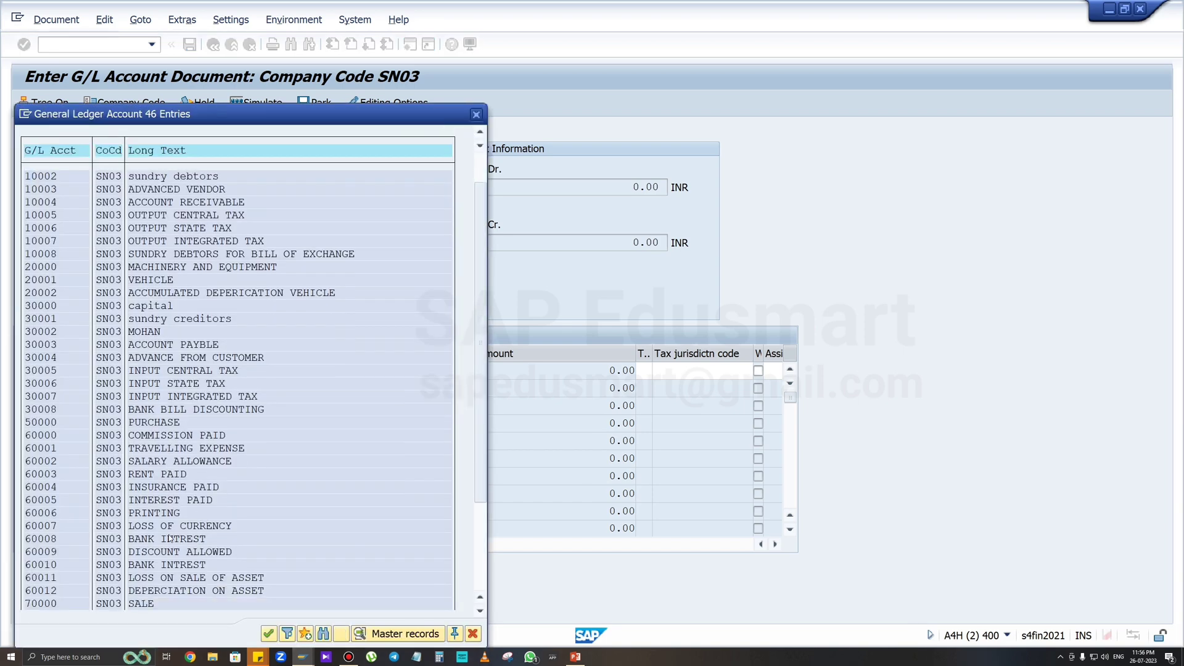
scroll(170, 538, "down", 4)
scroll(134, 541, "down", 4)
scroll(286, 520, "down", 3)
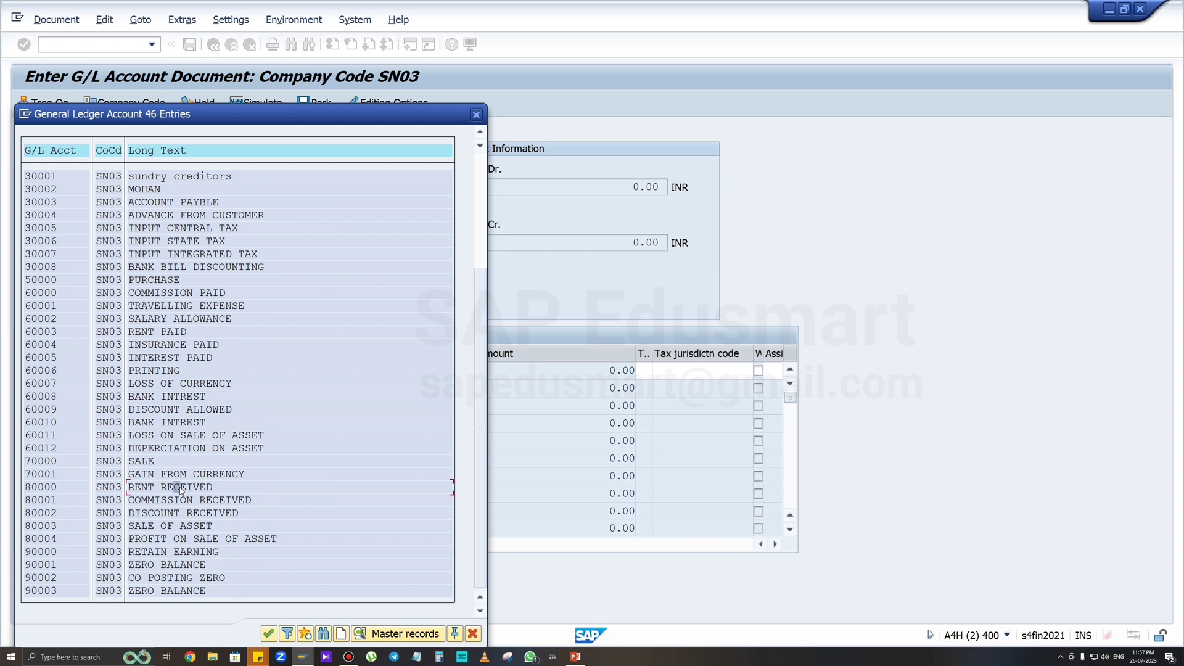
scroll(156, 338, "up", 1)
double_click(164, 346)
key("Return")
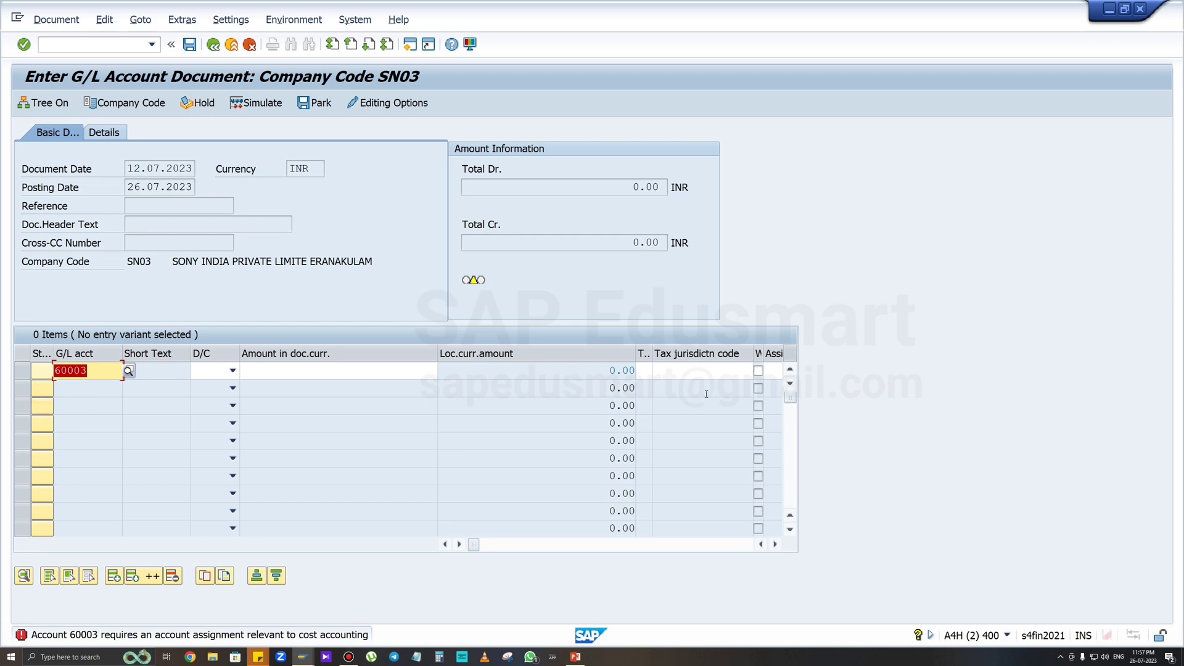
Step: Make the first line item a debit (S) with an amount of 50000 in document currency
left_click(699, 370)
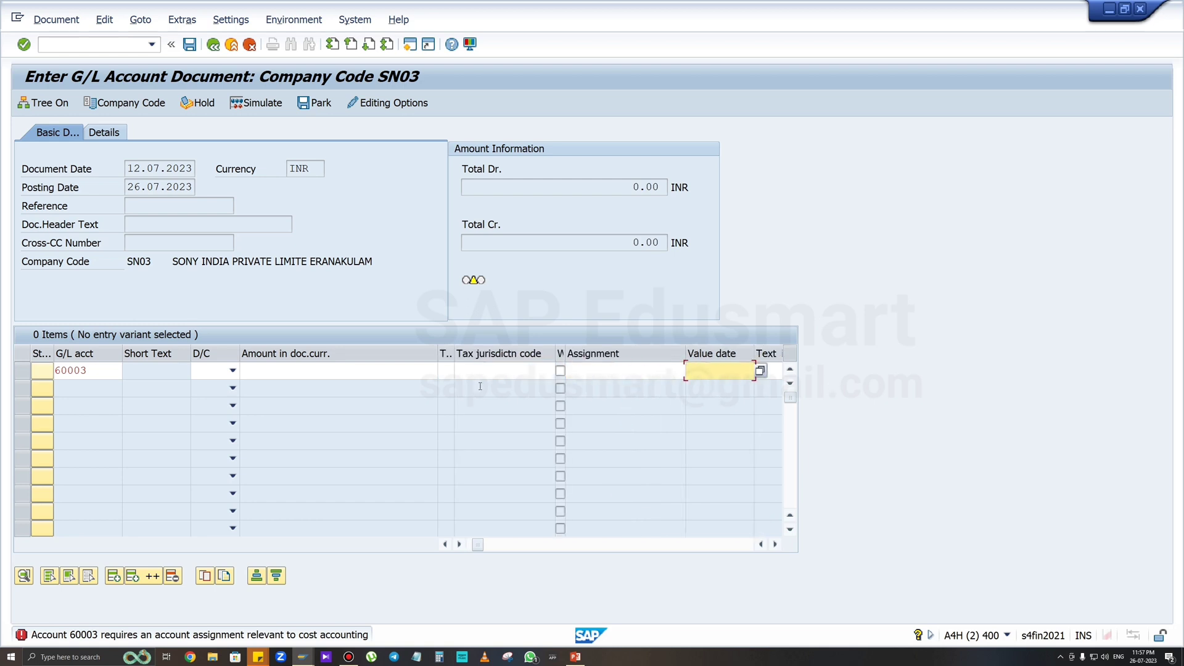
left_click(232, 370)
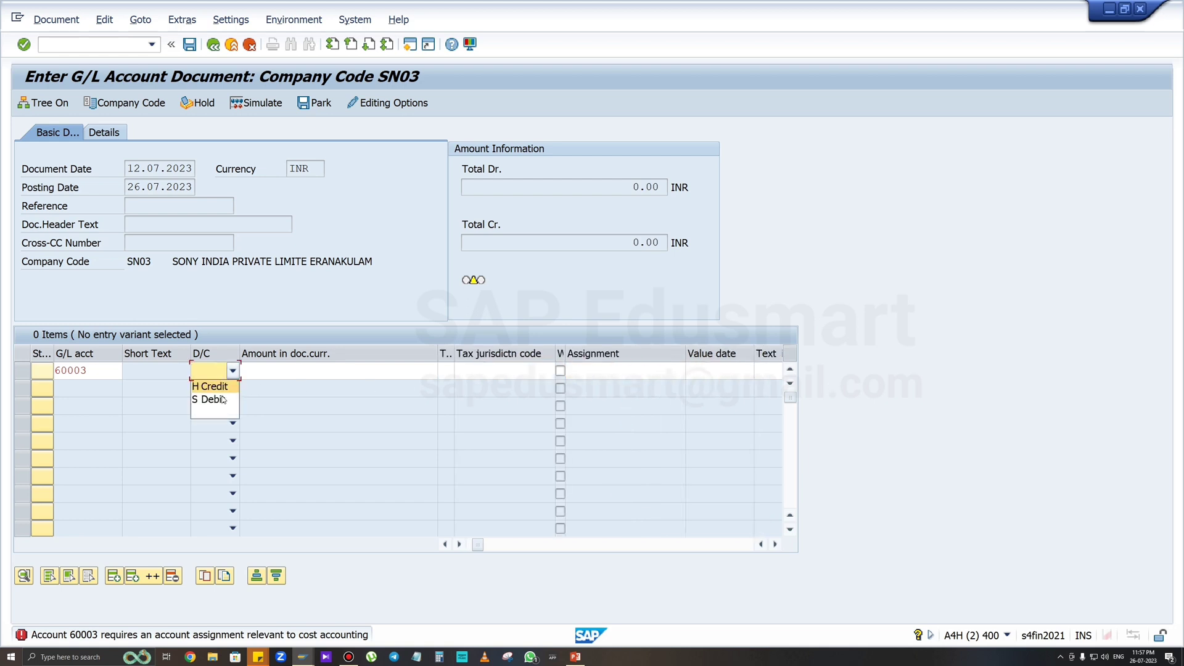
left_click(222, 400)
left_click(347, 370)
type("50000")
Step: Enter "dfgsdf" as the text of the first line item
key("Tab")
key("Tab")
key("Tab")
key("Tab")
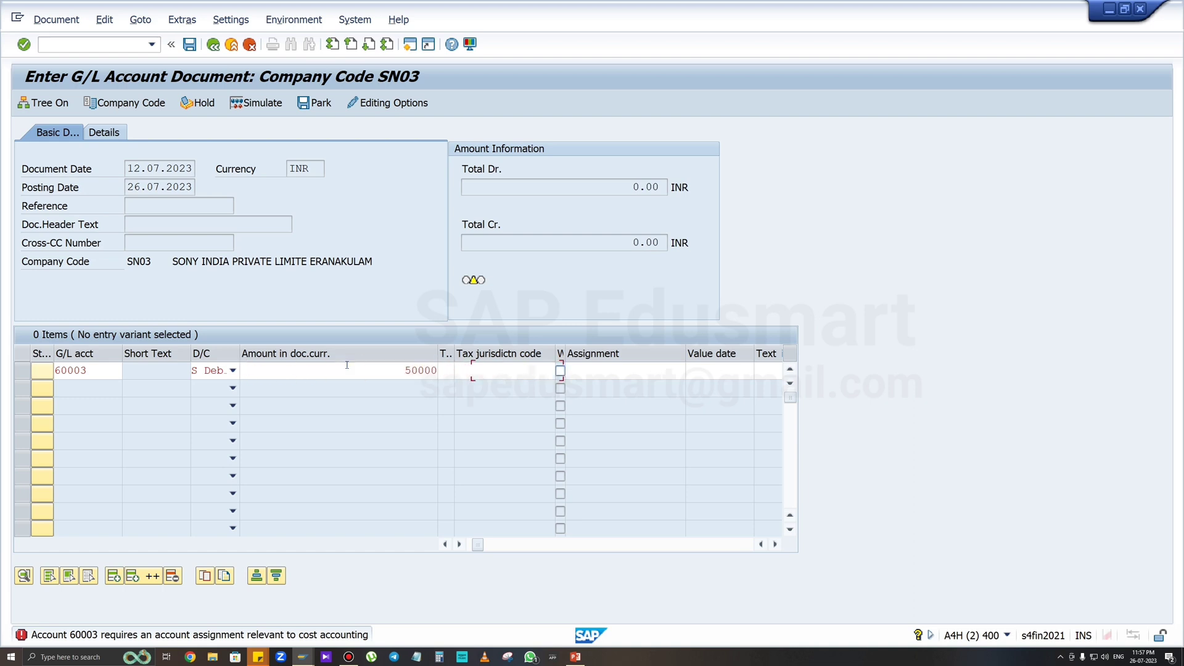
key("Tab")
type("dfgsdf")
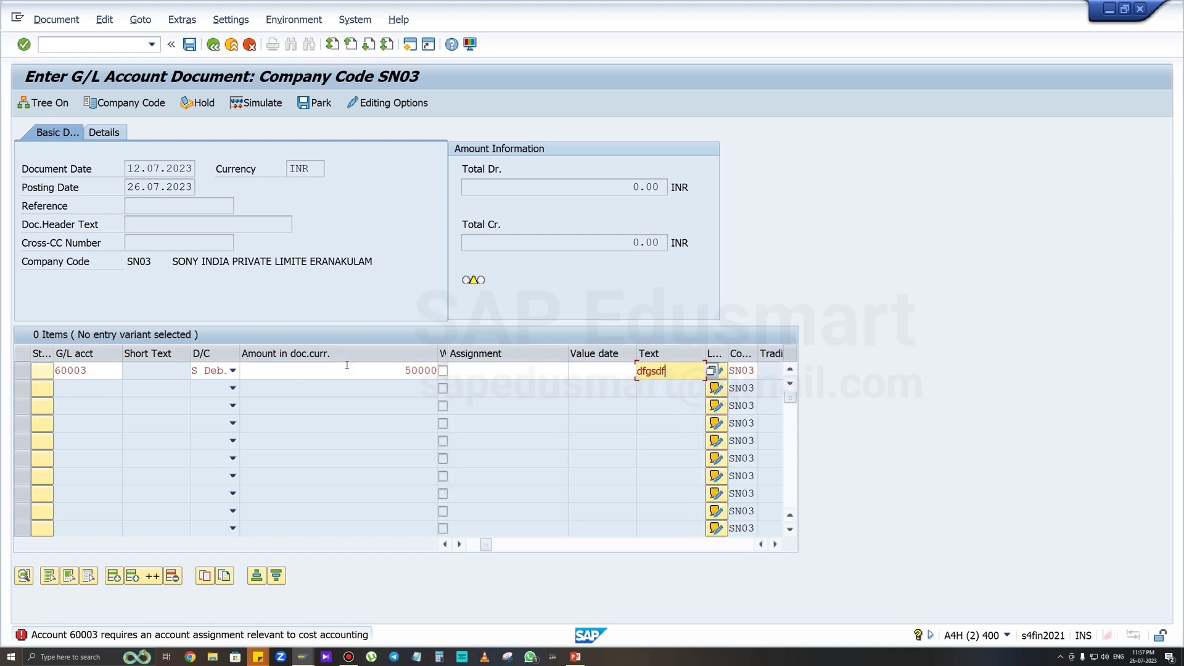
Step: Assign business area 0001 to the first line item
key("Tab")
key("Tab")
key("Tab")
type("0001")
Step: Look up the cost centers, assign MASN (MANUFACTURING) to the first line item, and accept the line
key("Tab")
key("Tab")
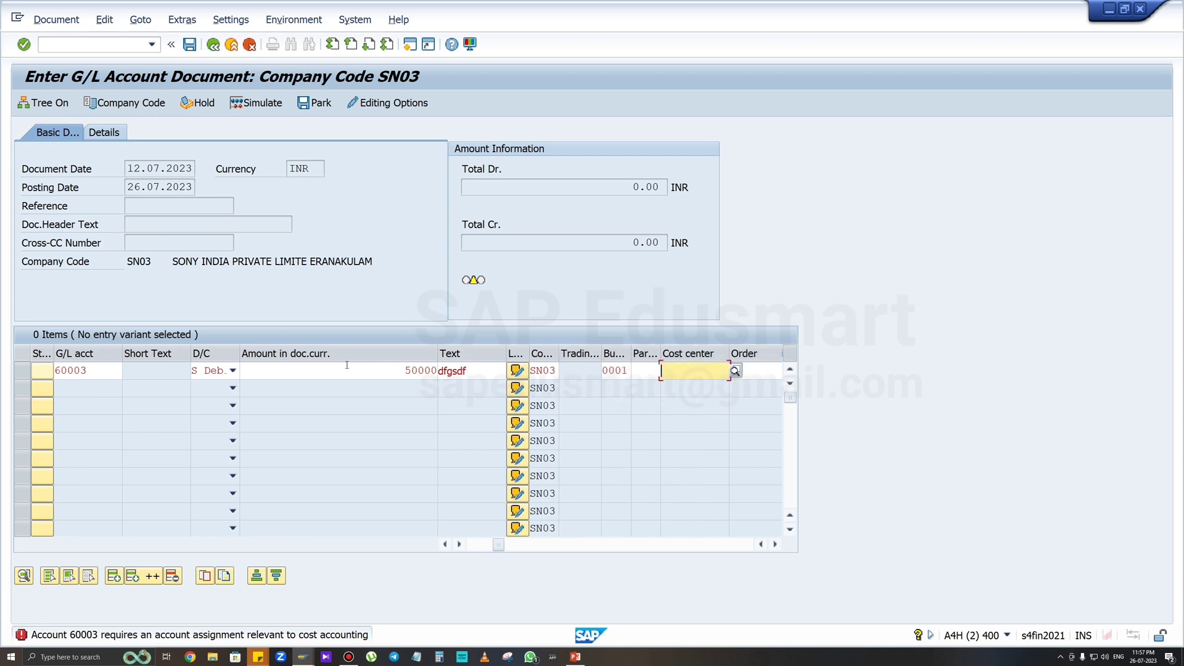
key("F4")
key("Return")
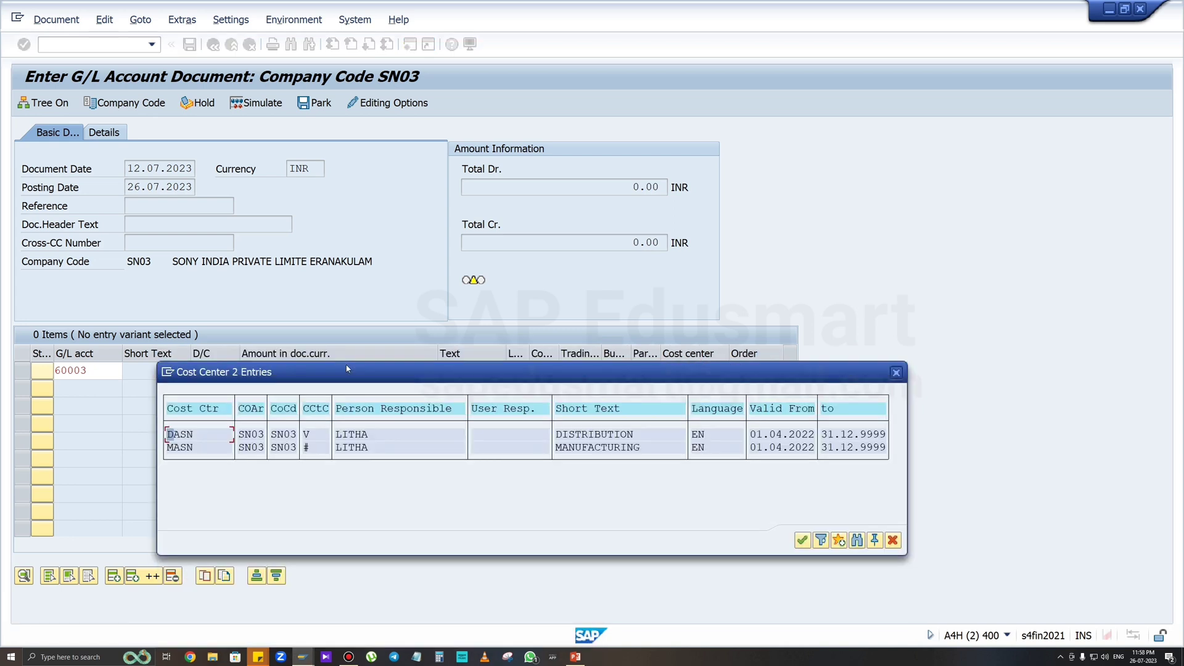
double_click(599, 447)
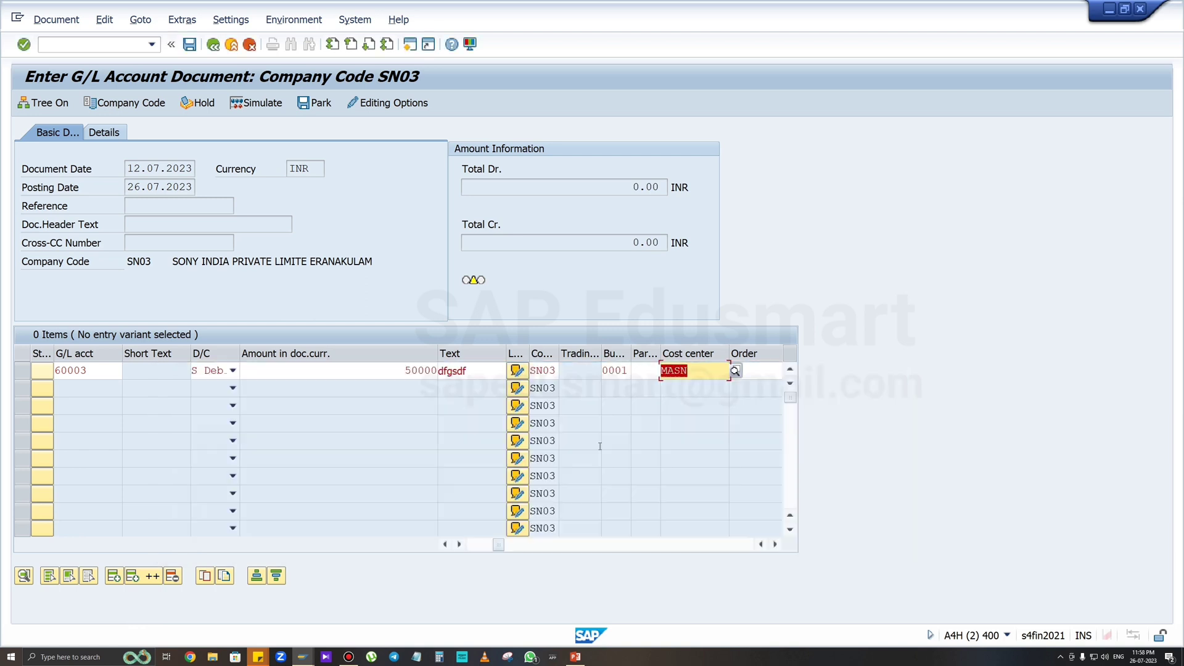
key("Return")
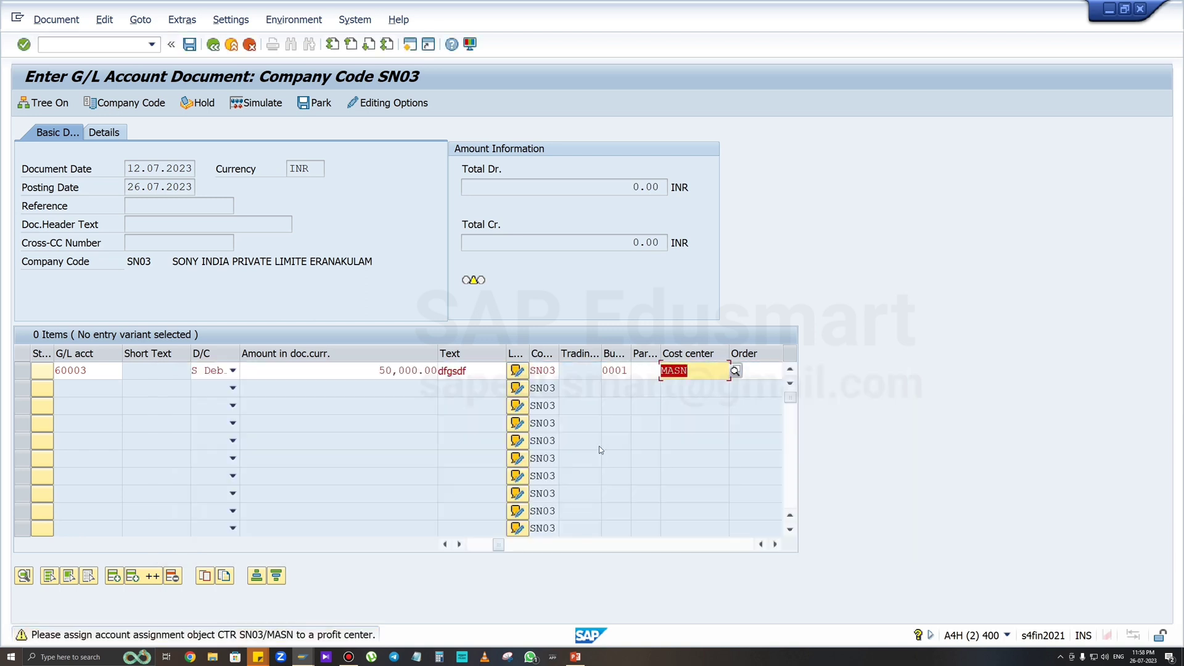
key("Return")
key("Return")
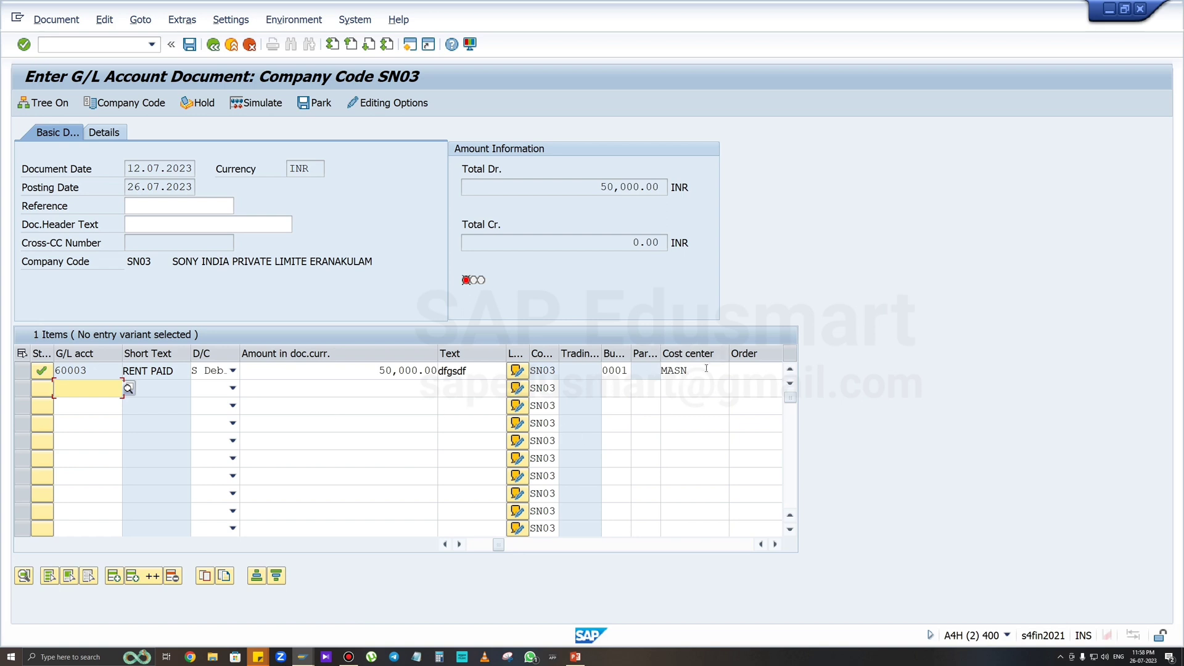
Step: Leave the unposted G/L document with the command /n and return to SAP Easy Access
double_click(675, 370)
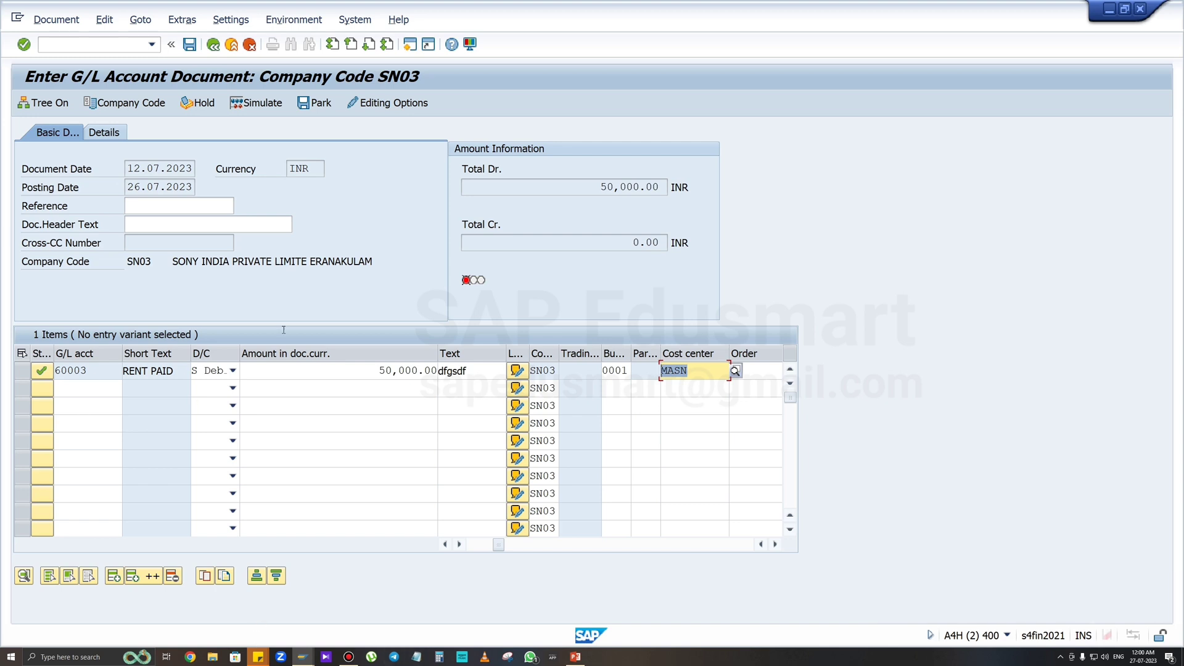
left_click(296, 261)
left_click(89, 49)
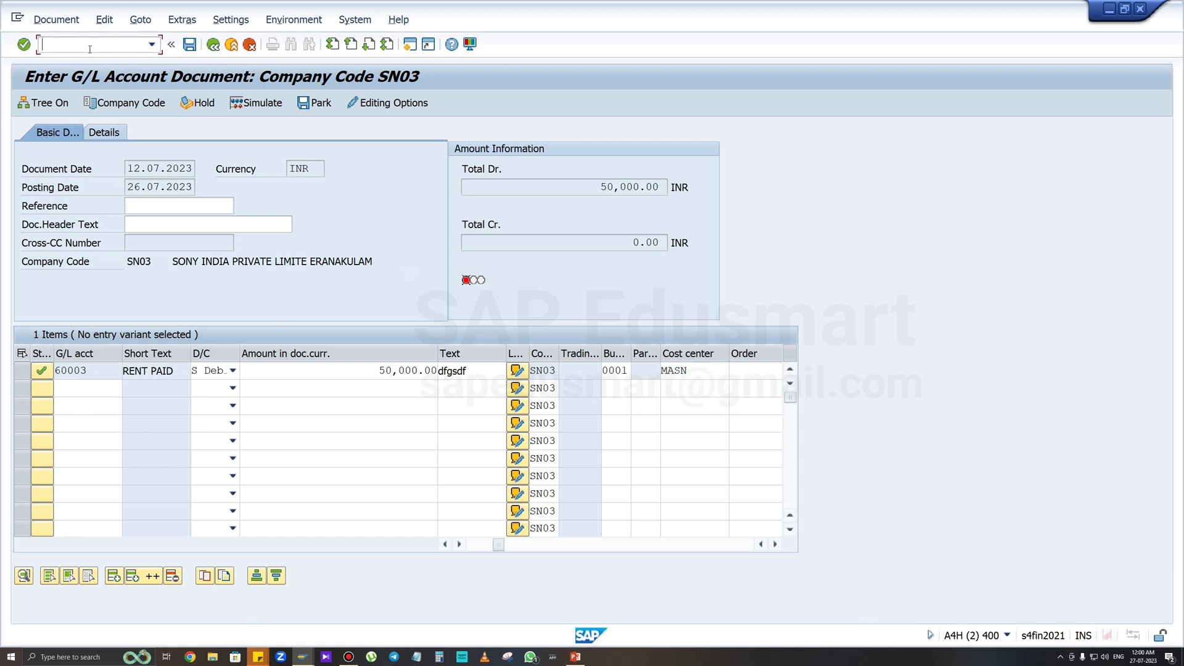
type("/n")
key("Return")
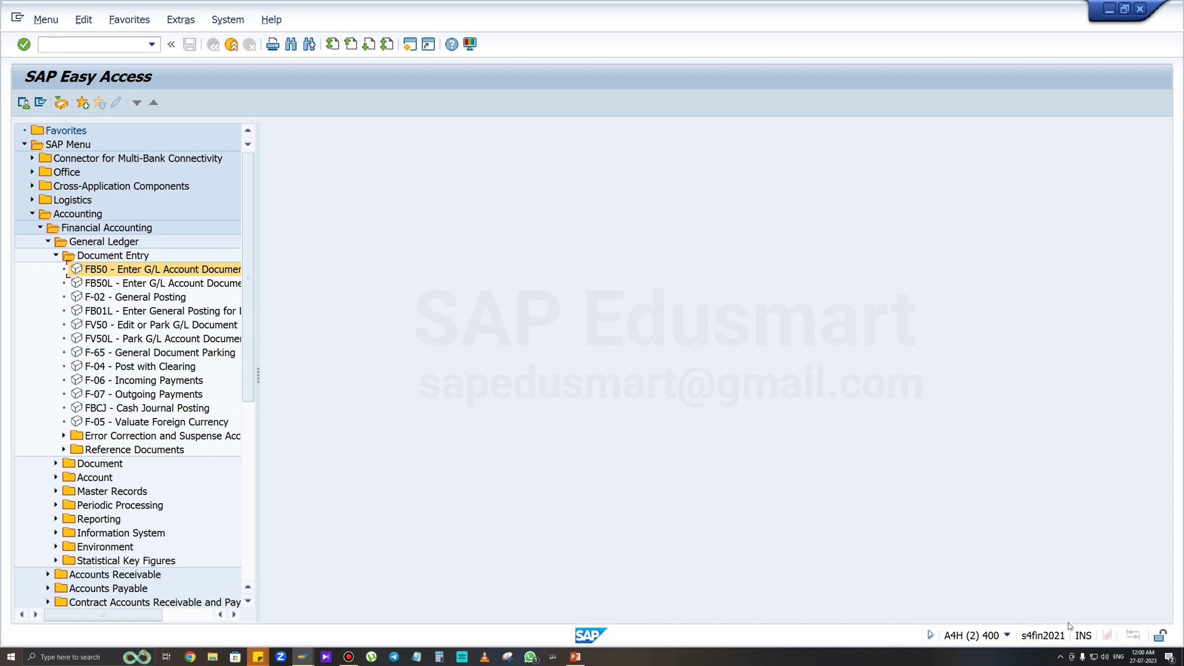
Step: Examine the session's system details, such as client, user, program and transaction, and close the list
left_click(1007, 635)
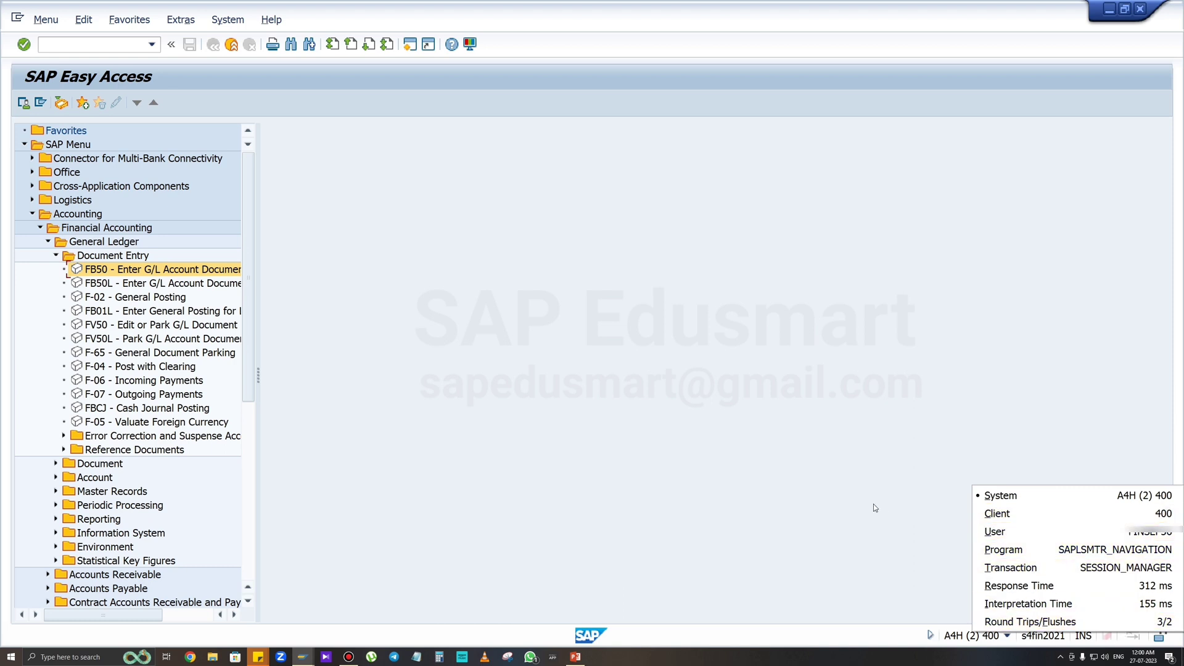
left_click(887, 478)
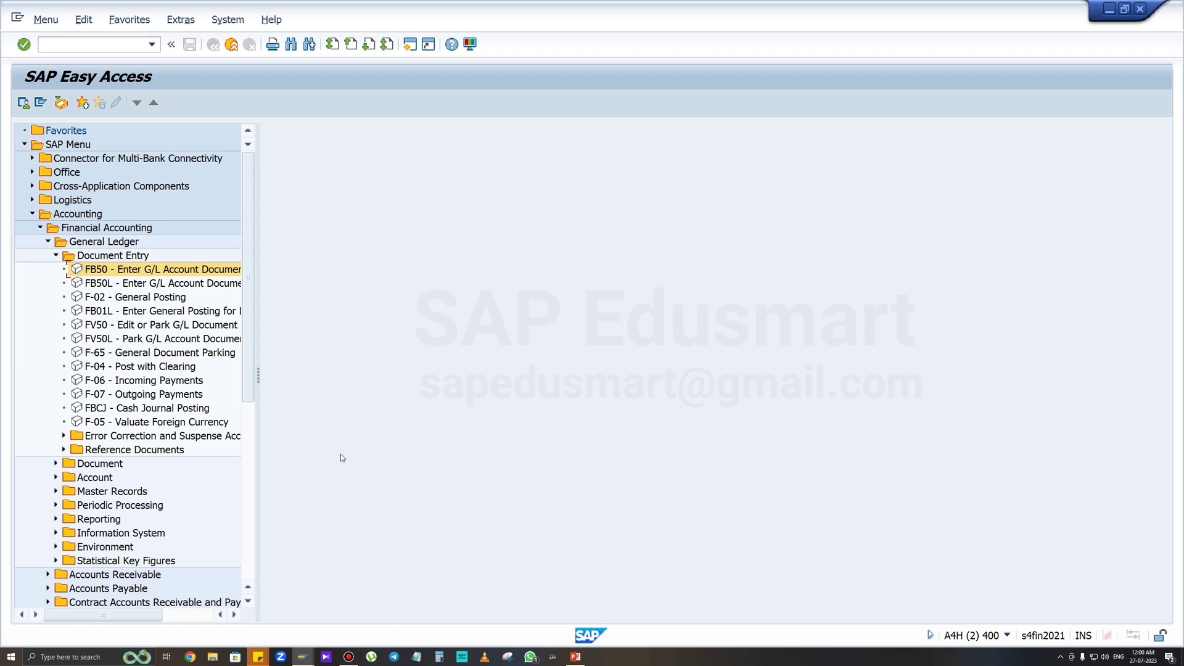
Step: Display the SAP Customizing Implementation Guide through transaction spro, and return to SAP Easy Access with /n
type("spro")
key("Return")
left_click(60, 101)
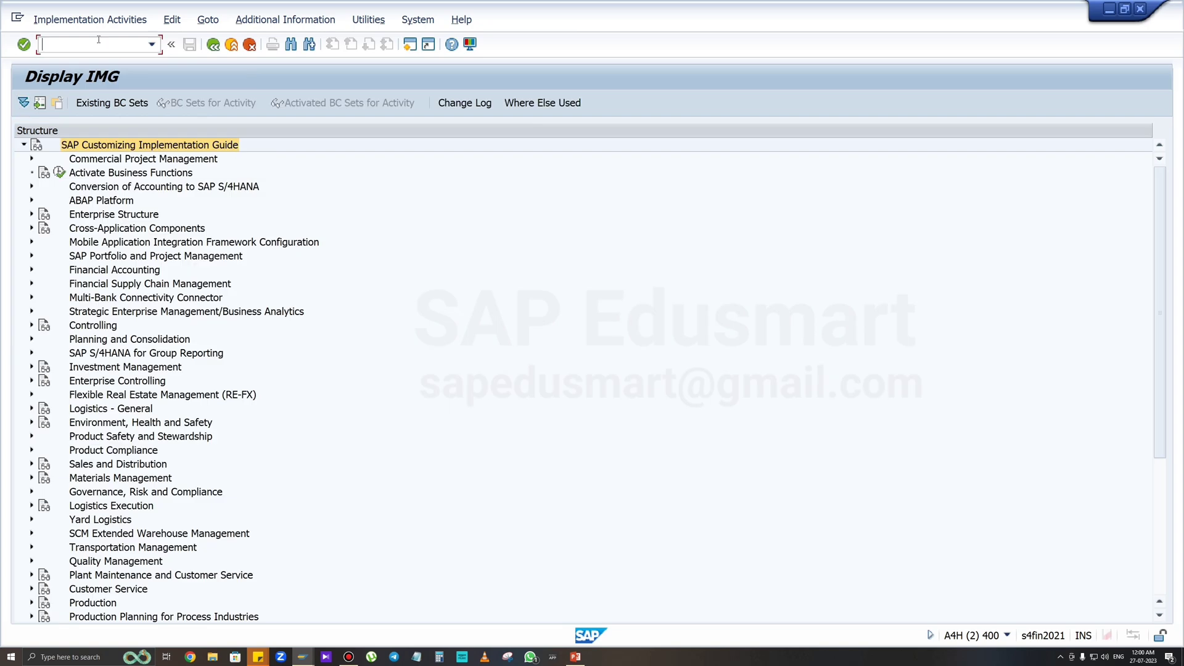
type("/n")
key("Return")
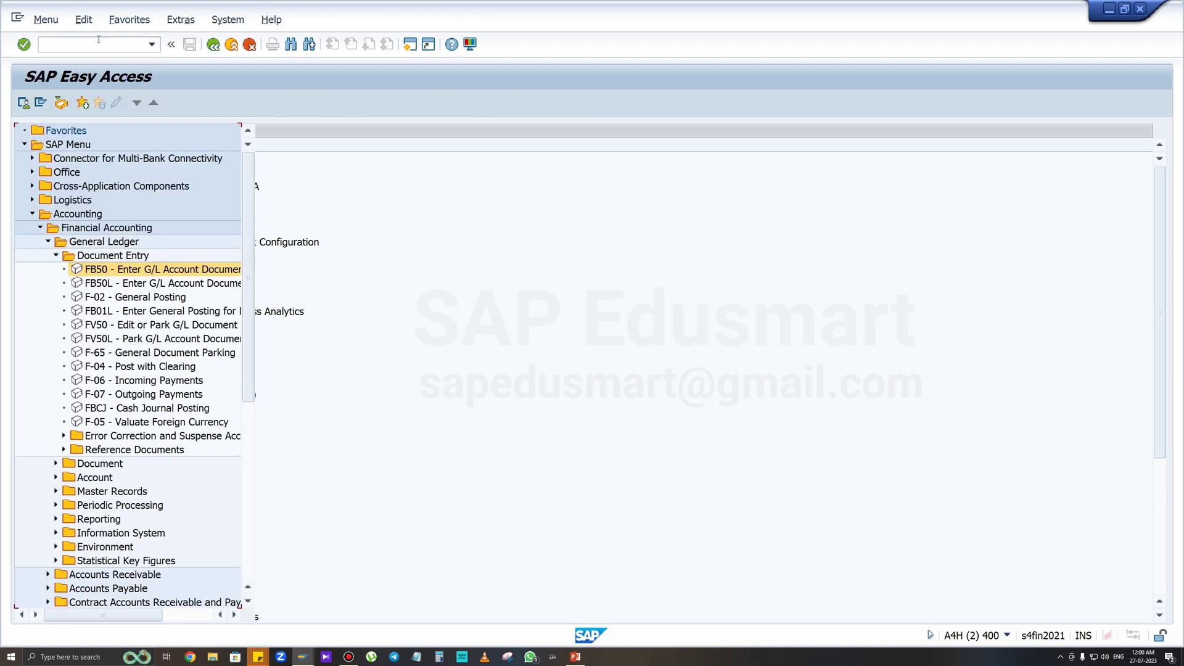
Step: Open transaction FB50 to enter a G/L account document
left_click(99, 39)
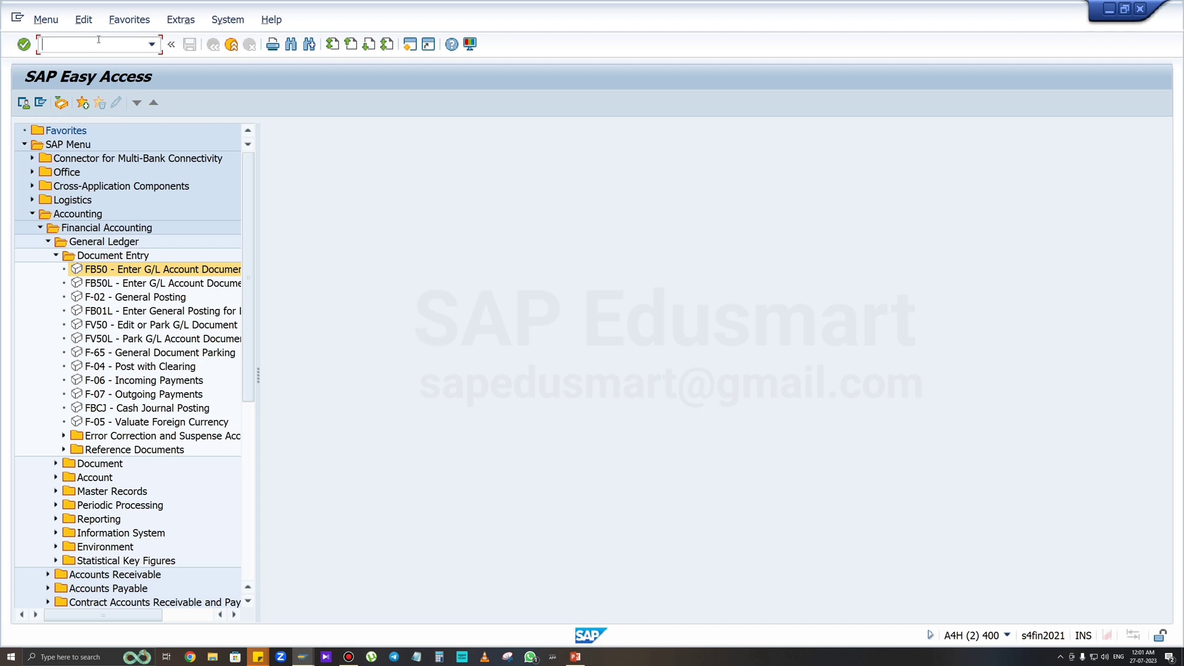
type("fb50")
key("Return")
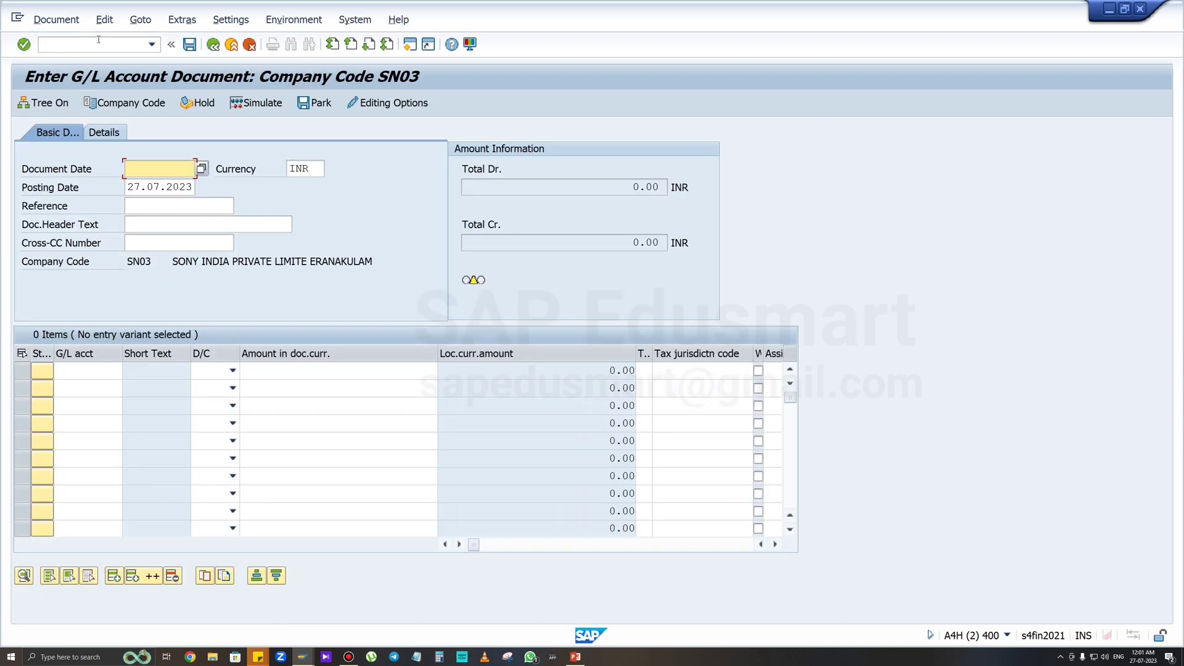
Step: Open transaction F-02 in a new session with the command /of-02
key("ctrl+slash")
type("/")
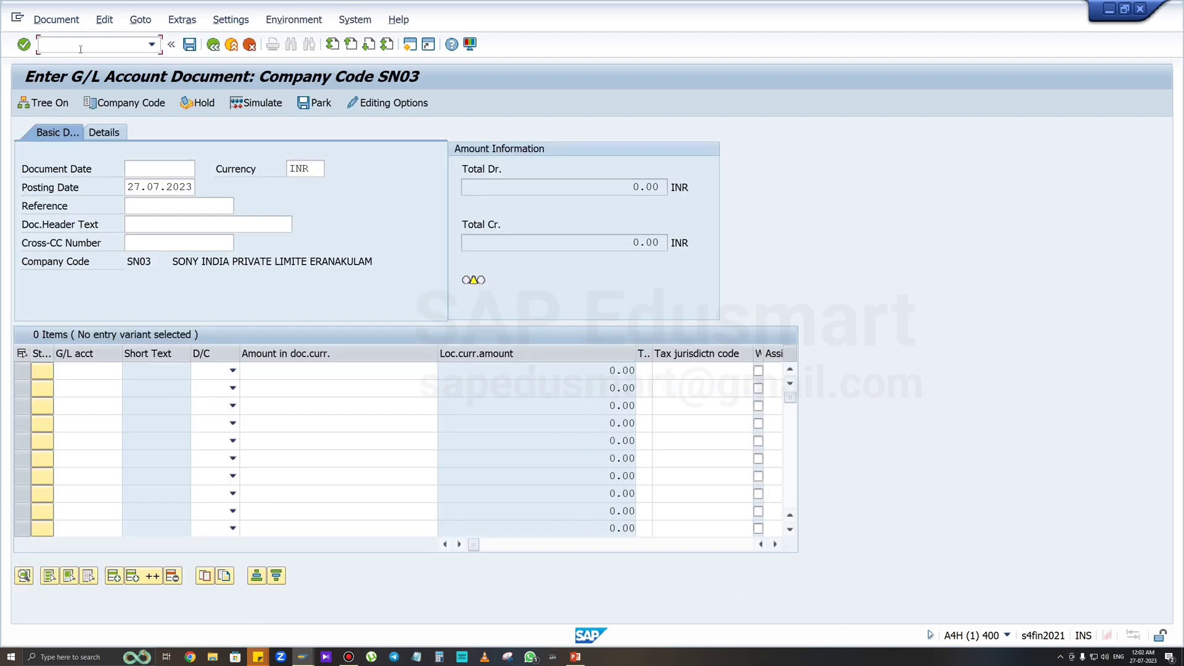
type("of-02")
key("Return")
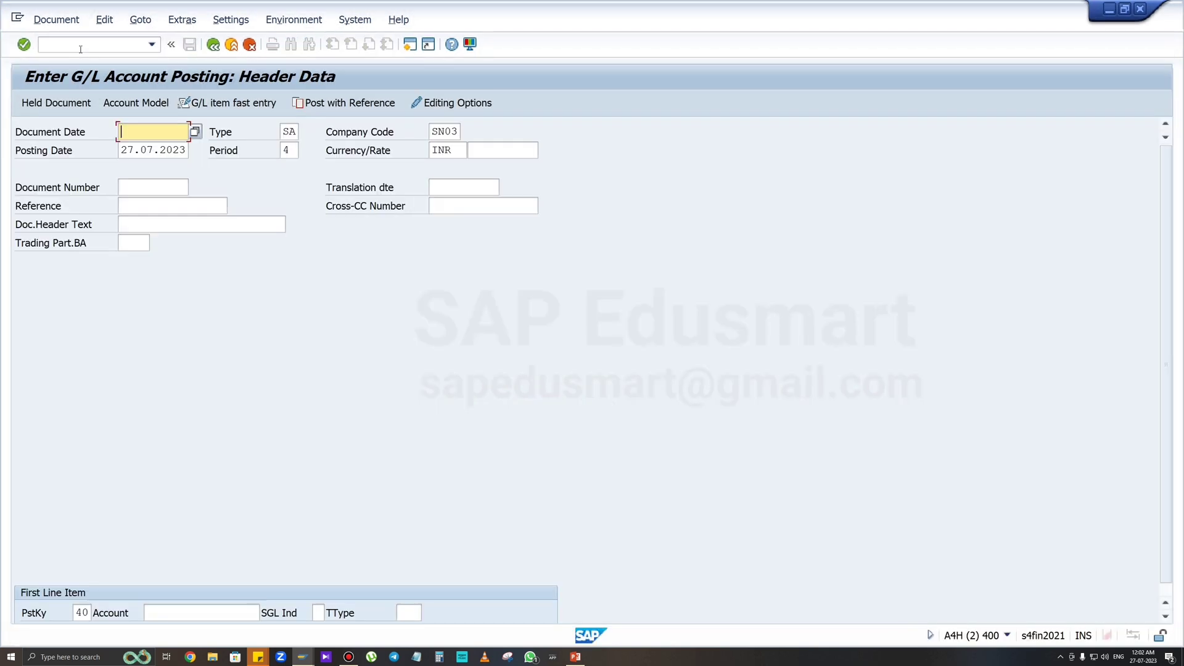
Step: Switch to the FB50 session to view it, and return to the F-02 posting session
left_click(297, 658)
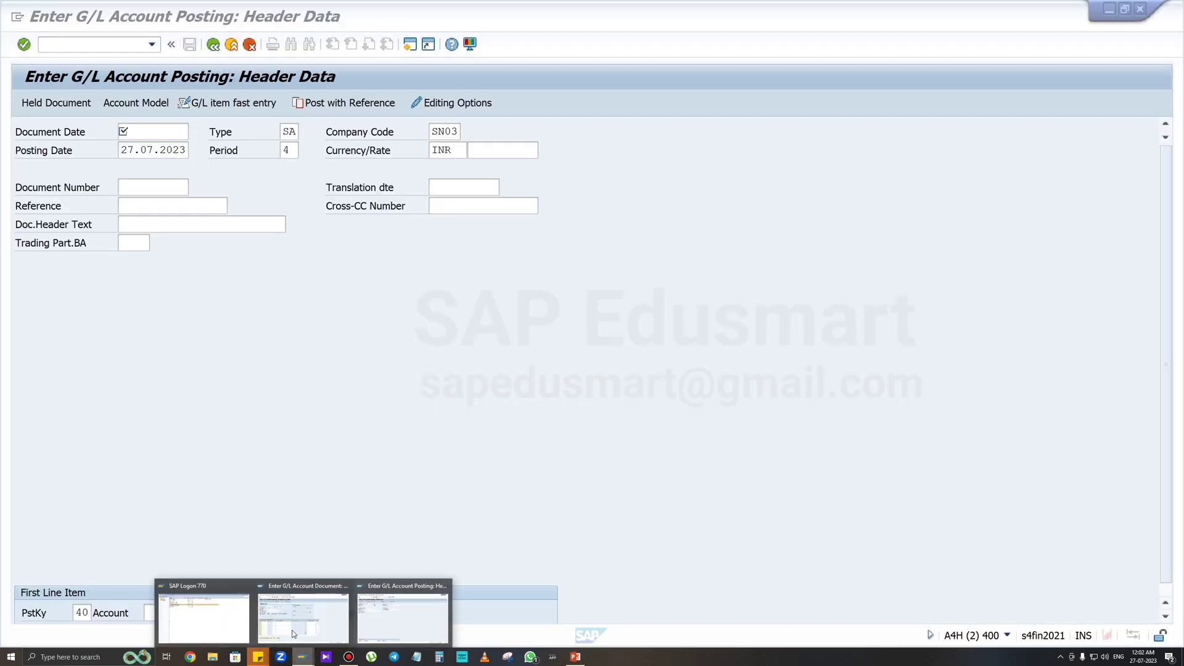
left_click(322, 611)
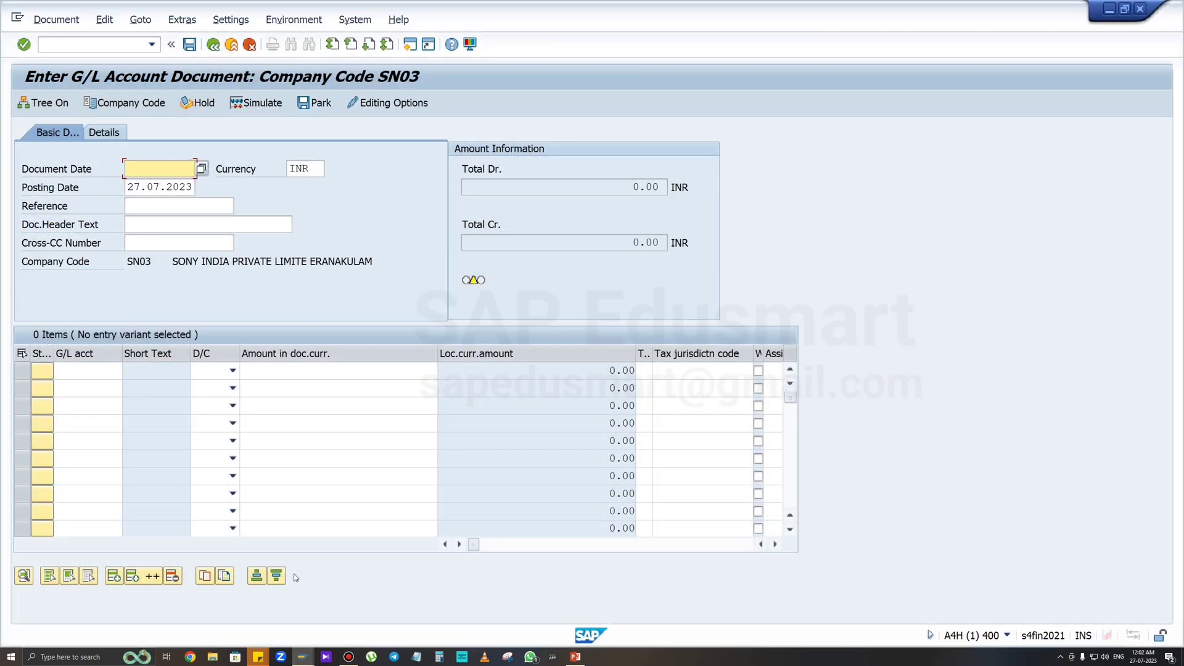
left_click(301, 657)
left_click(397, 625)
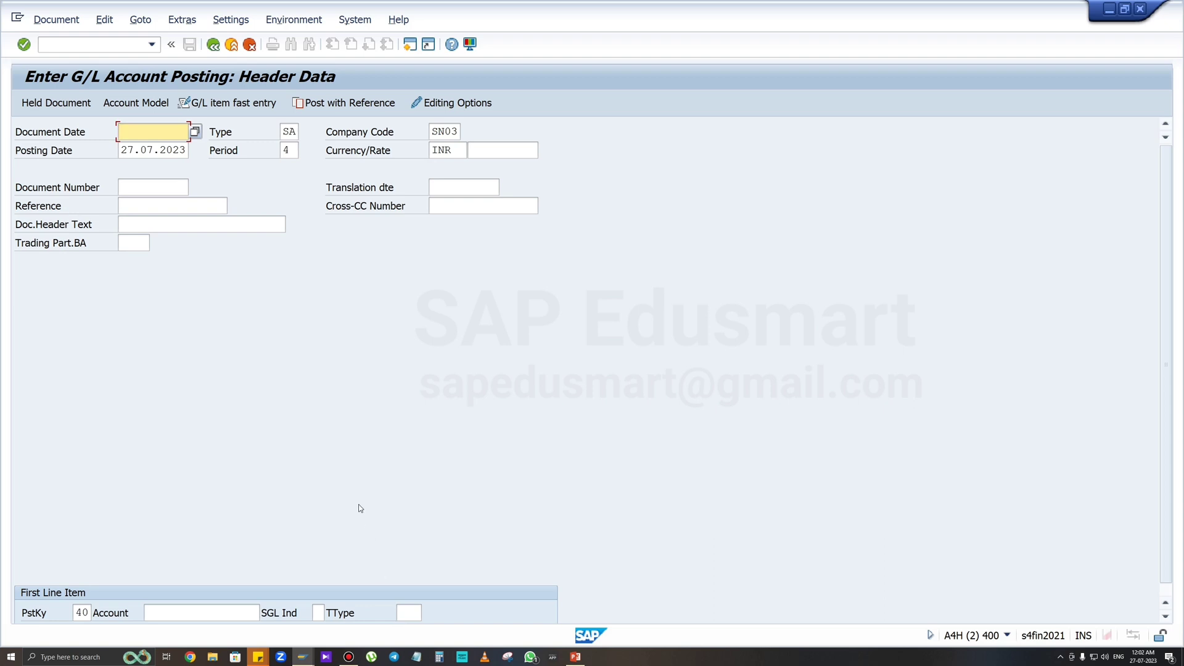
Step: End the F-02 transaction with /n to return its session to SAP Easy Access
key("ctrl+slash")
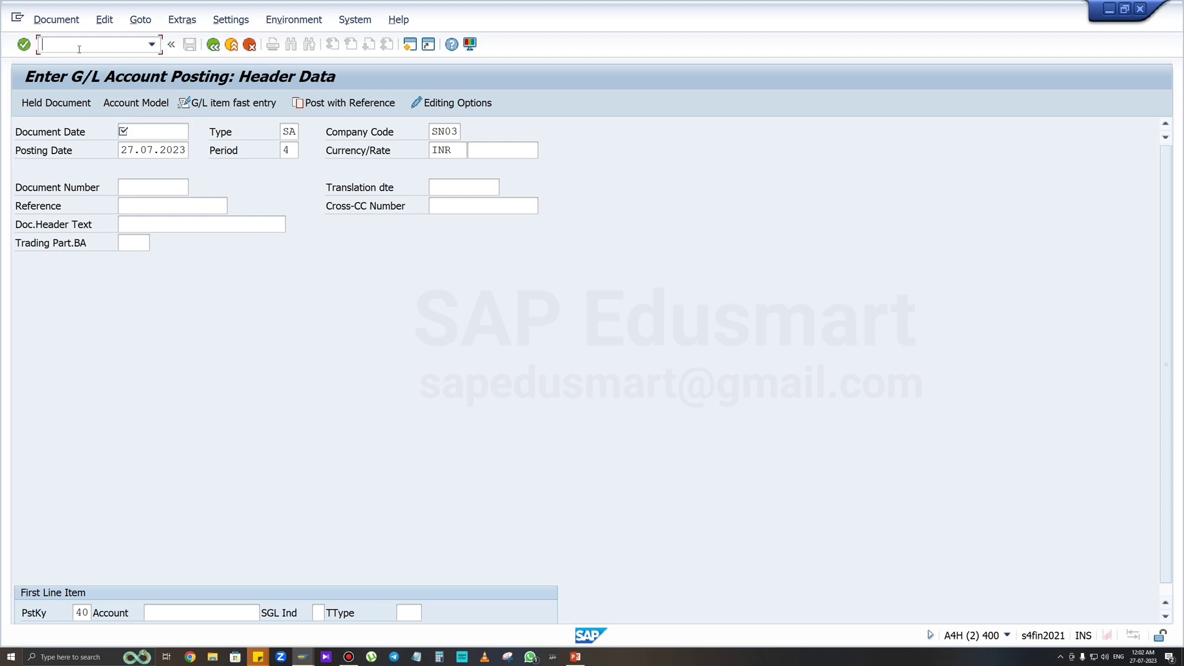
type("/n")
key("Return")
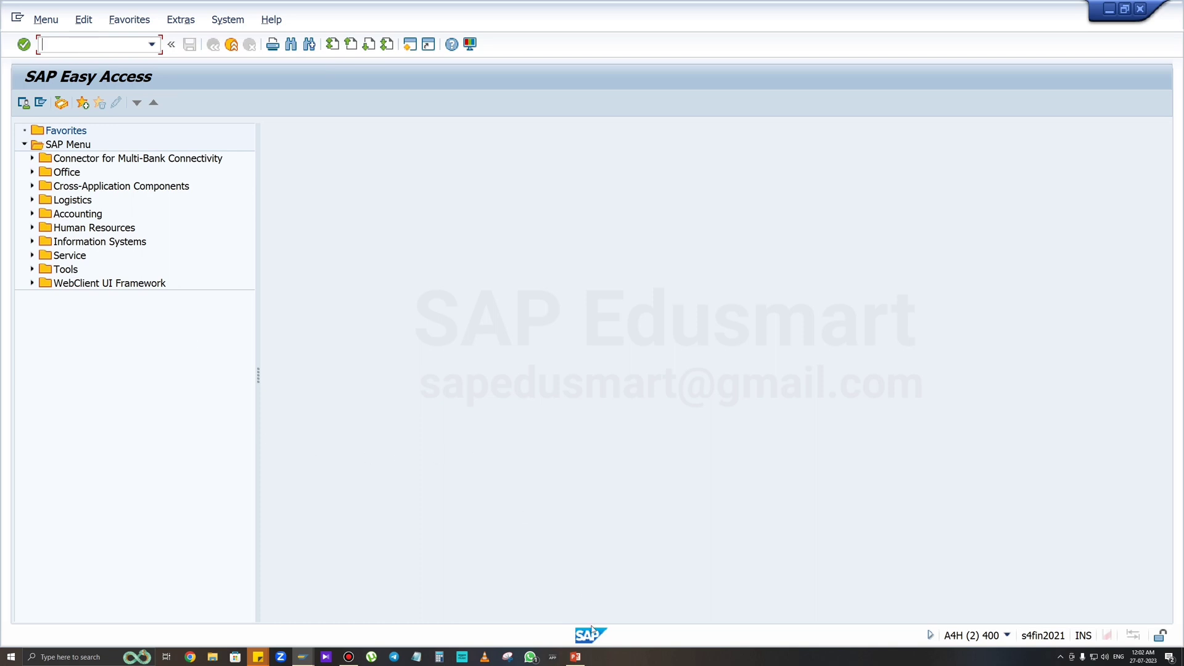
Step: Switch to the PowerPoint presentation and start the slide show from the Enterprise Structure slide
left_click(583, 656)
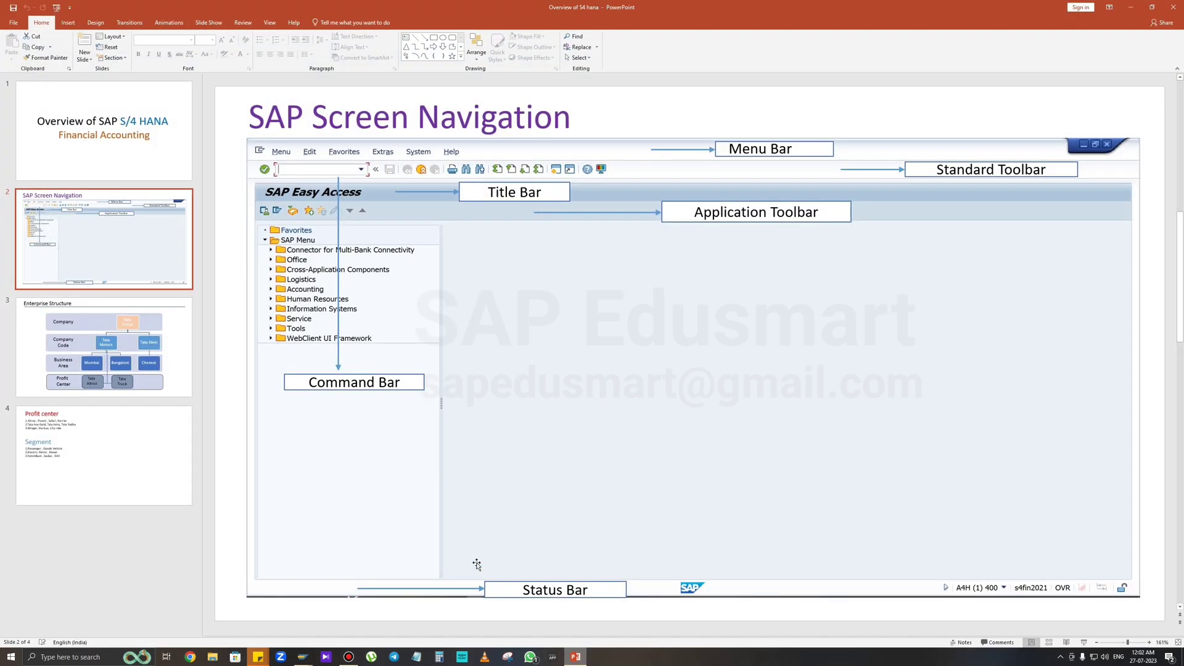
left_click(86, 332)
key("shift+F5")
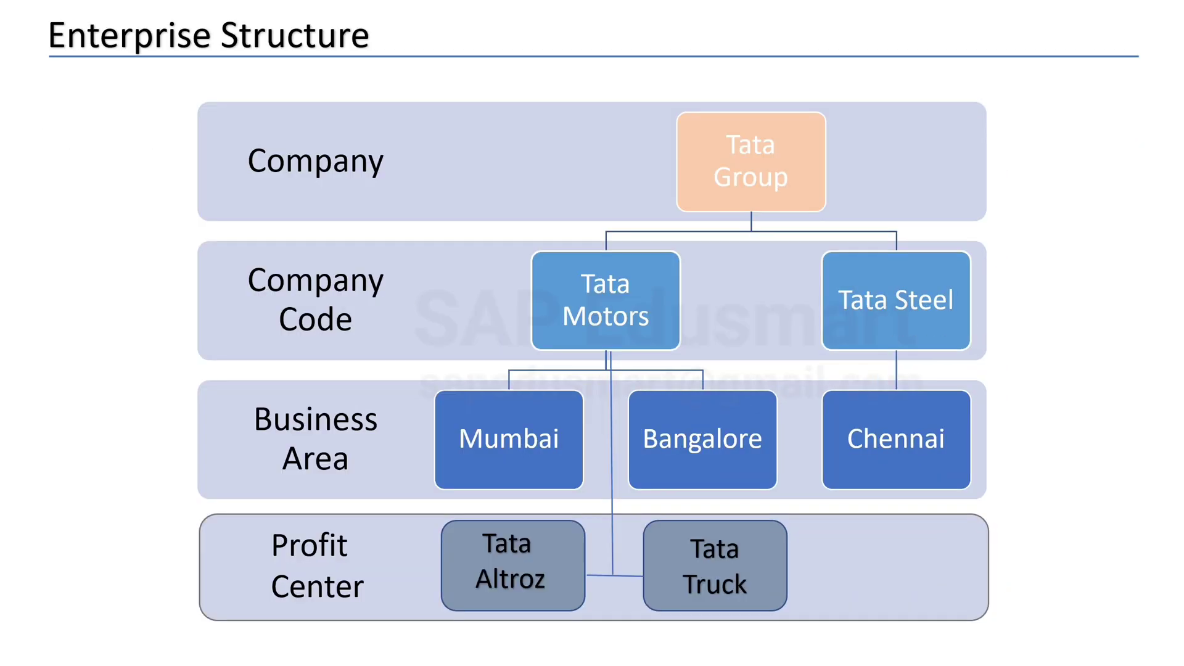